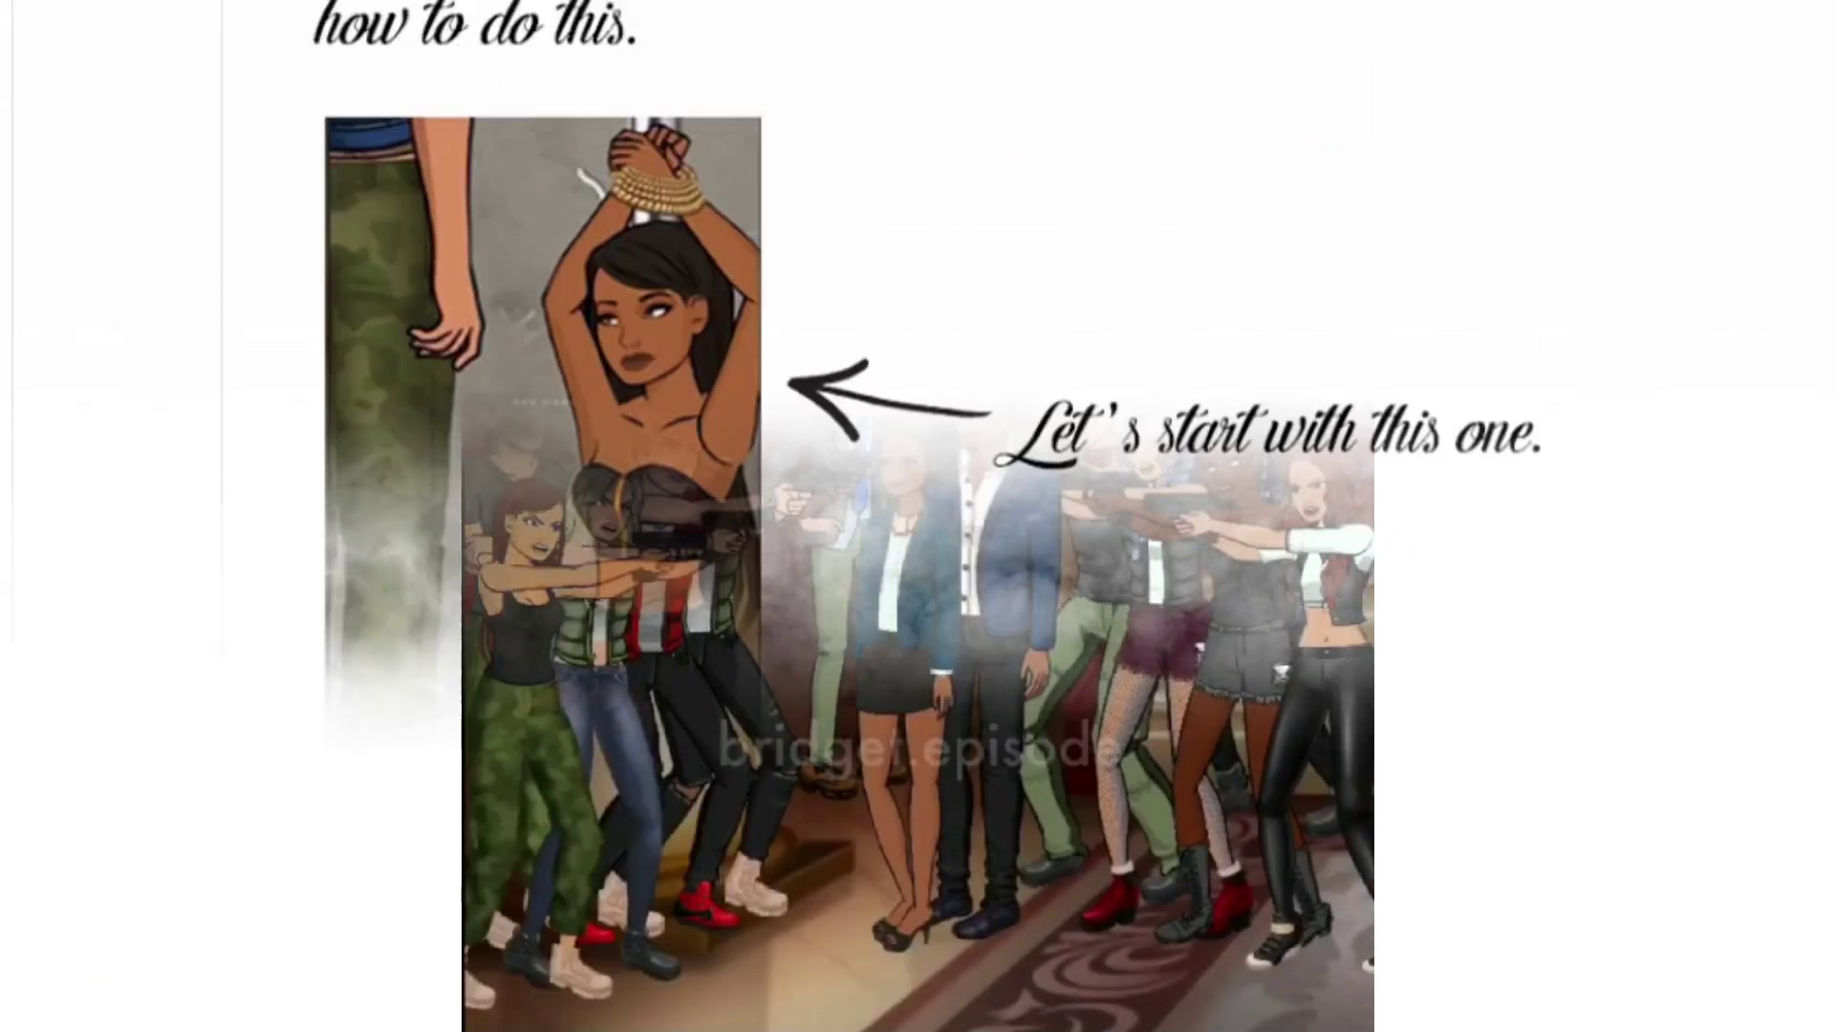
Scroll through the pose-combining tutorial from the animation choices down to its closing comments
{"action": "scroll", "coordinate": [1578, 758], "scroll_direction": "down", "scroll_amount": 12}
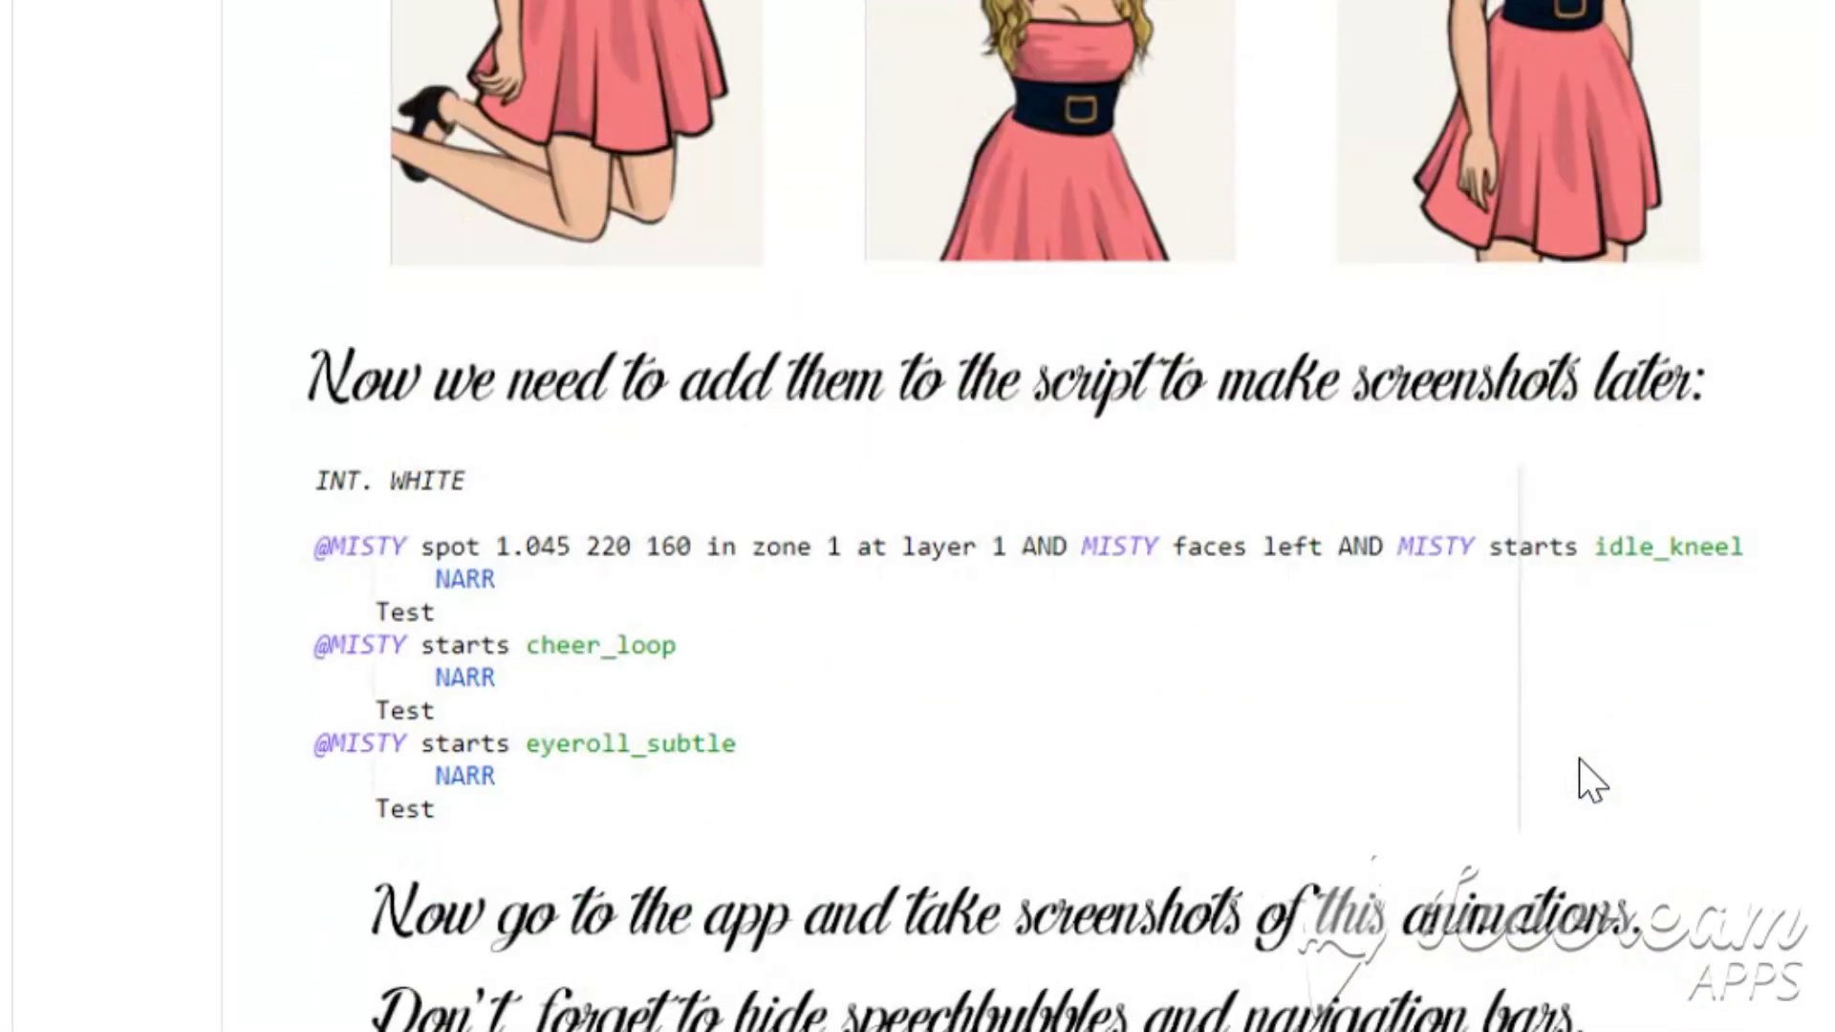
{"action": "scroll", "coordinate": [1579, 759], "scroll_direction": "down", "scroll_amount": 20}
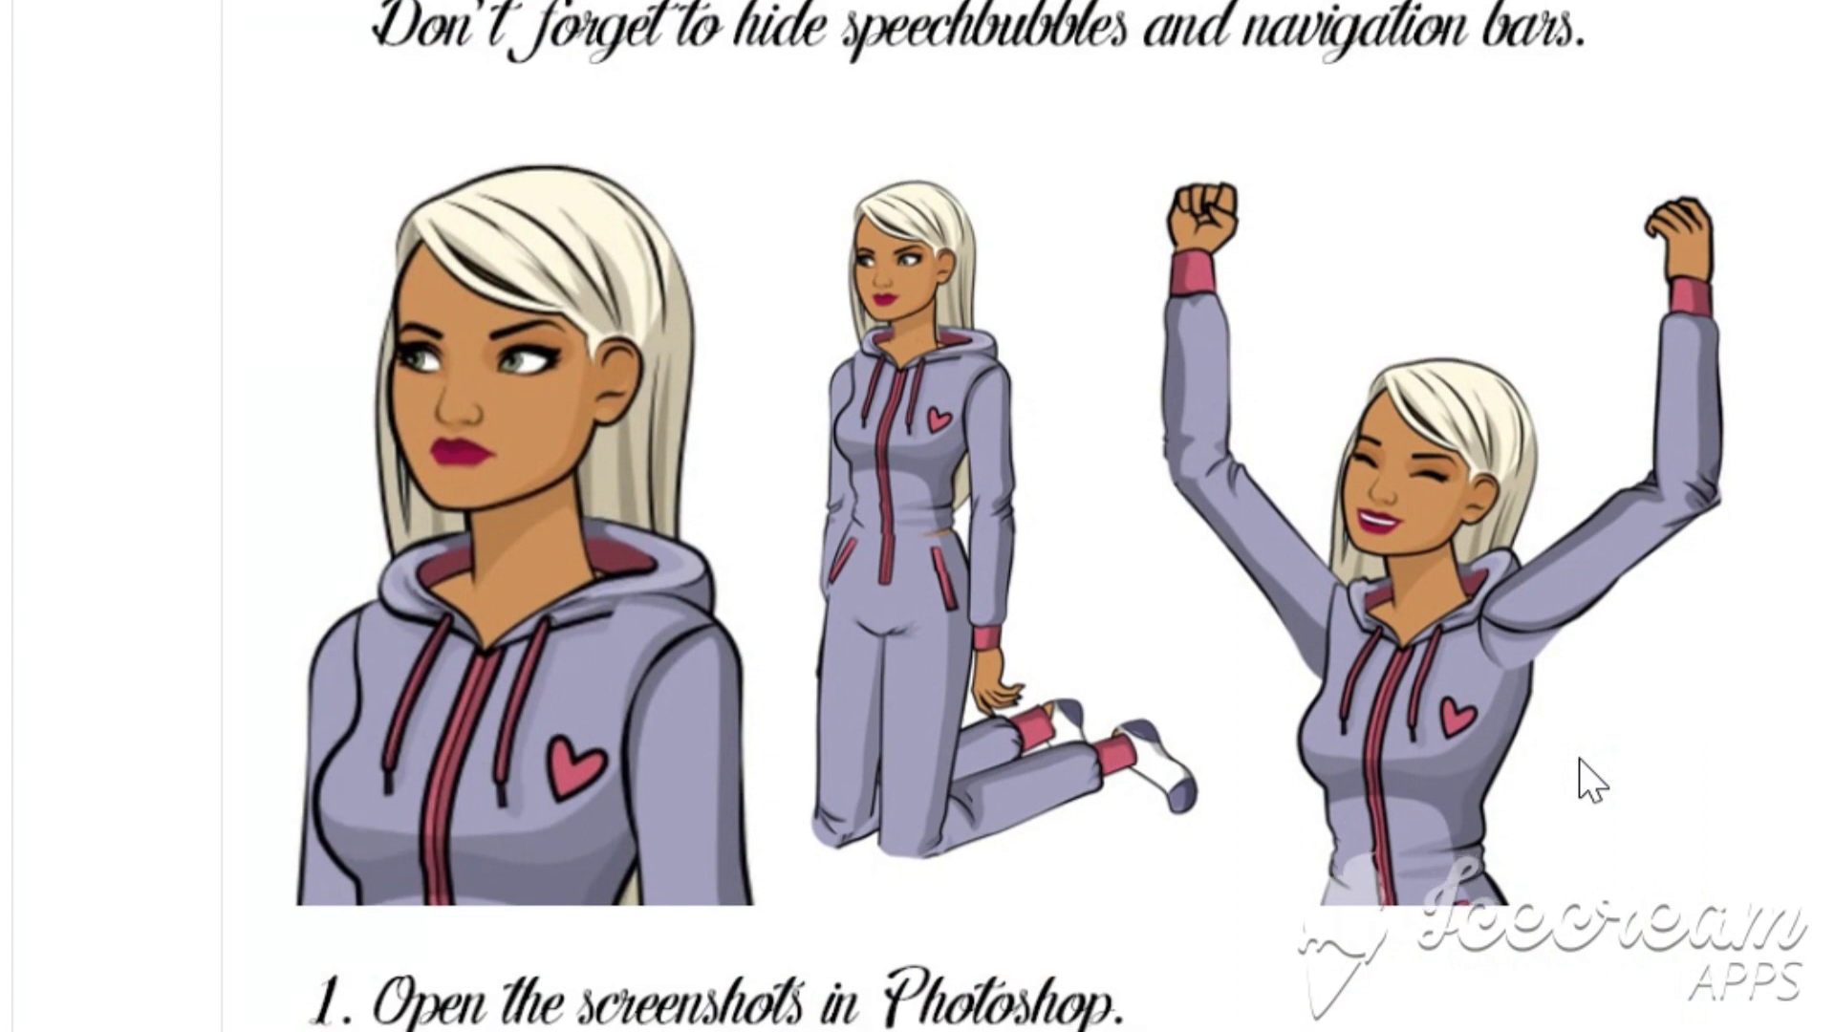
{"action": "scroll", "coordinate": [1579, 758], "scroll_direction": "down", "scroll_amount": 20}
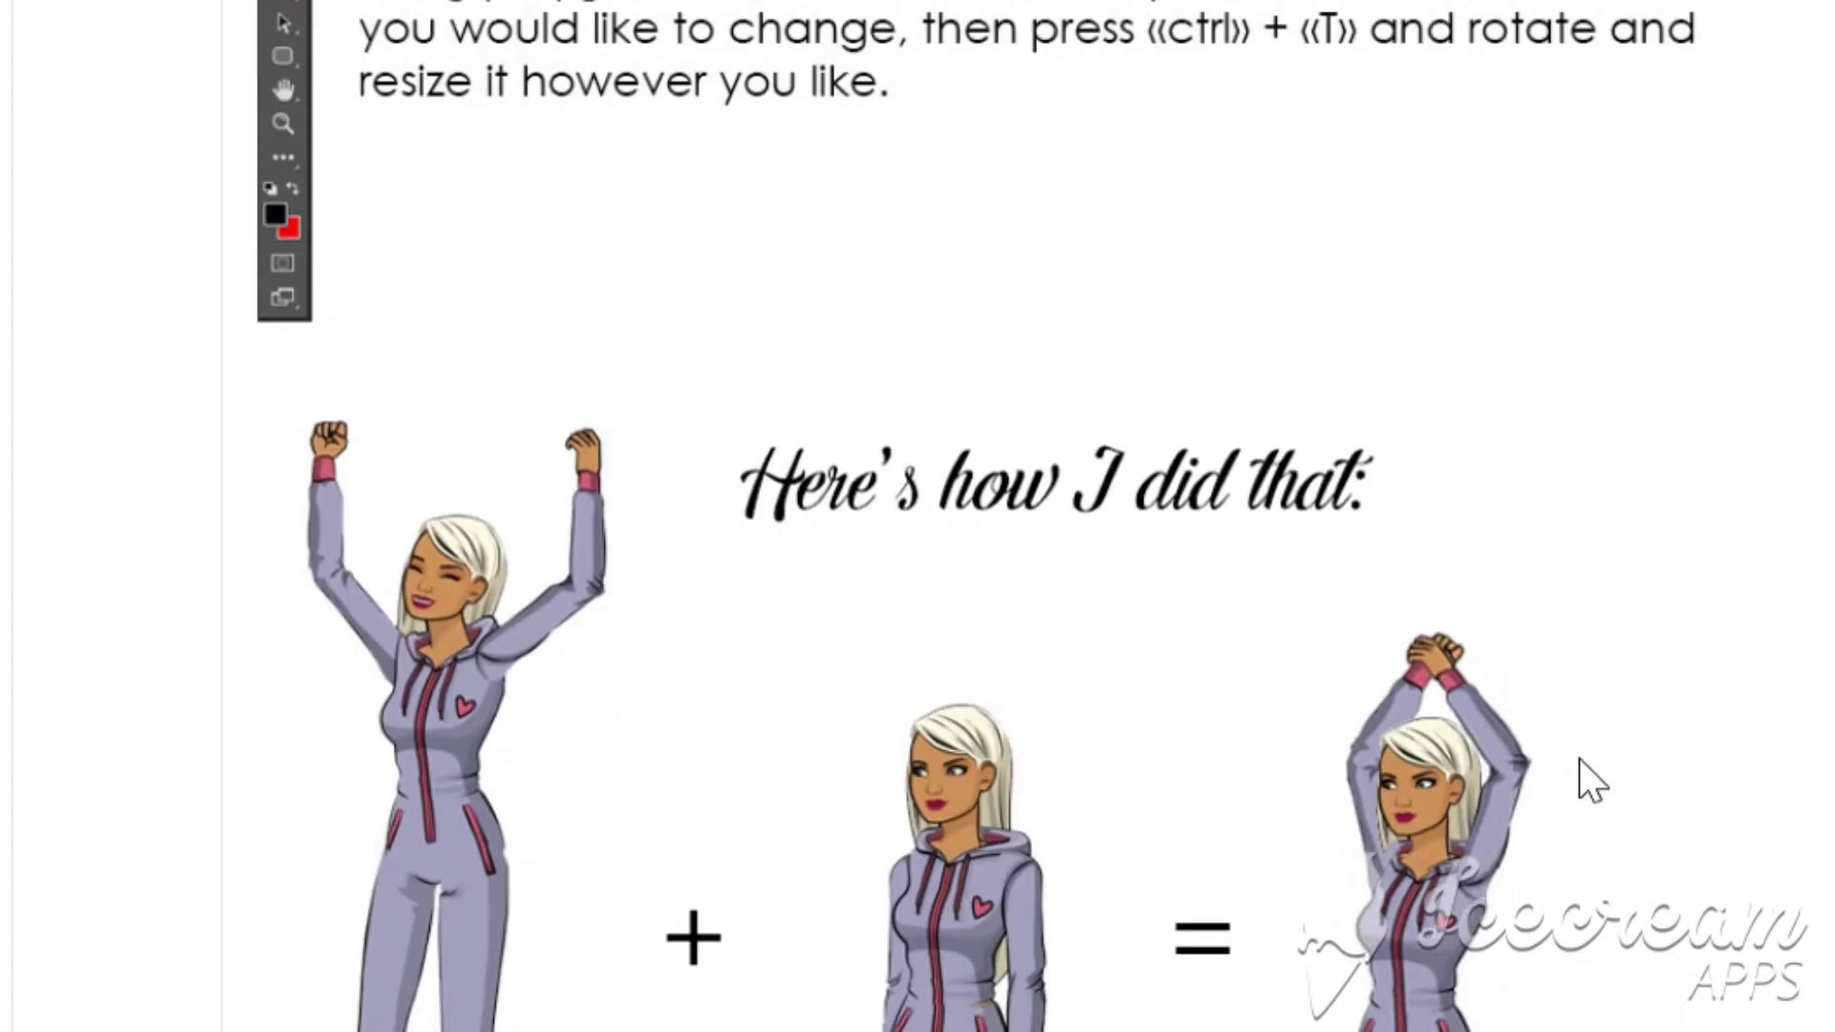
{"action": "scroll", "coordinate": [1578, 758], "scroll_direction": "down", "scroll_amount": 20}
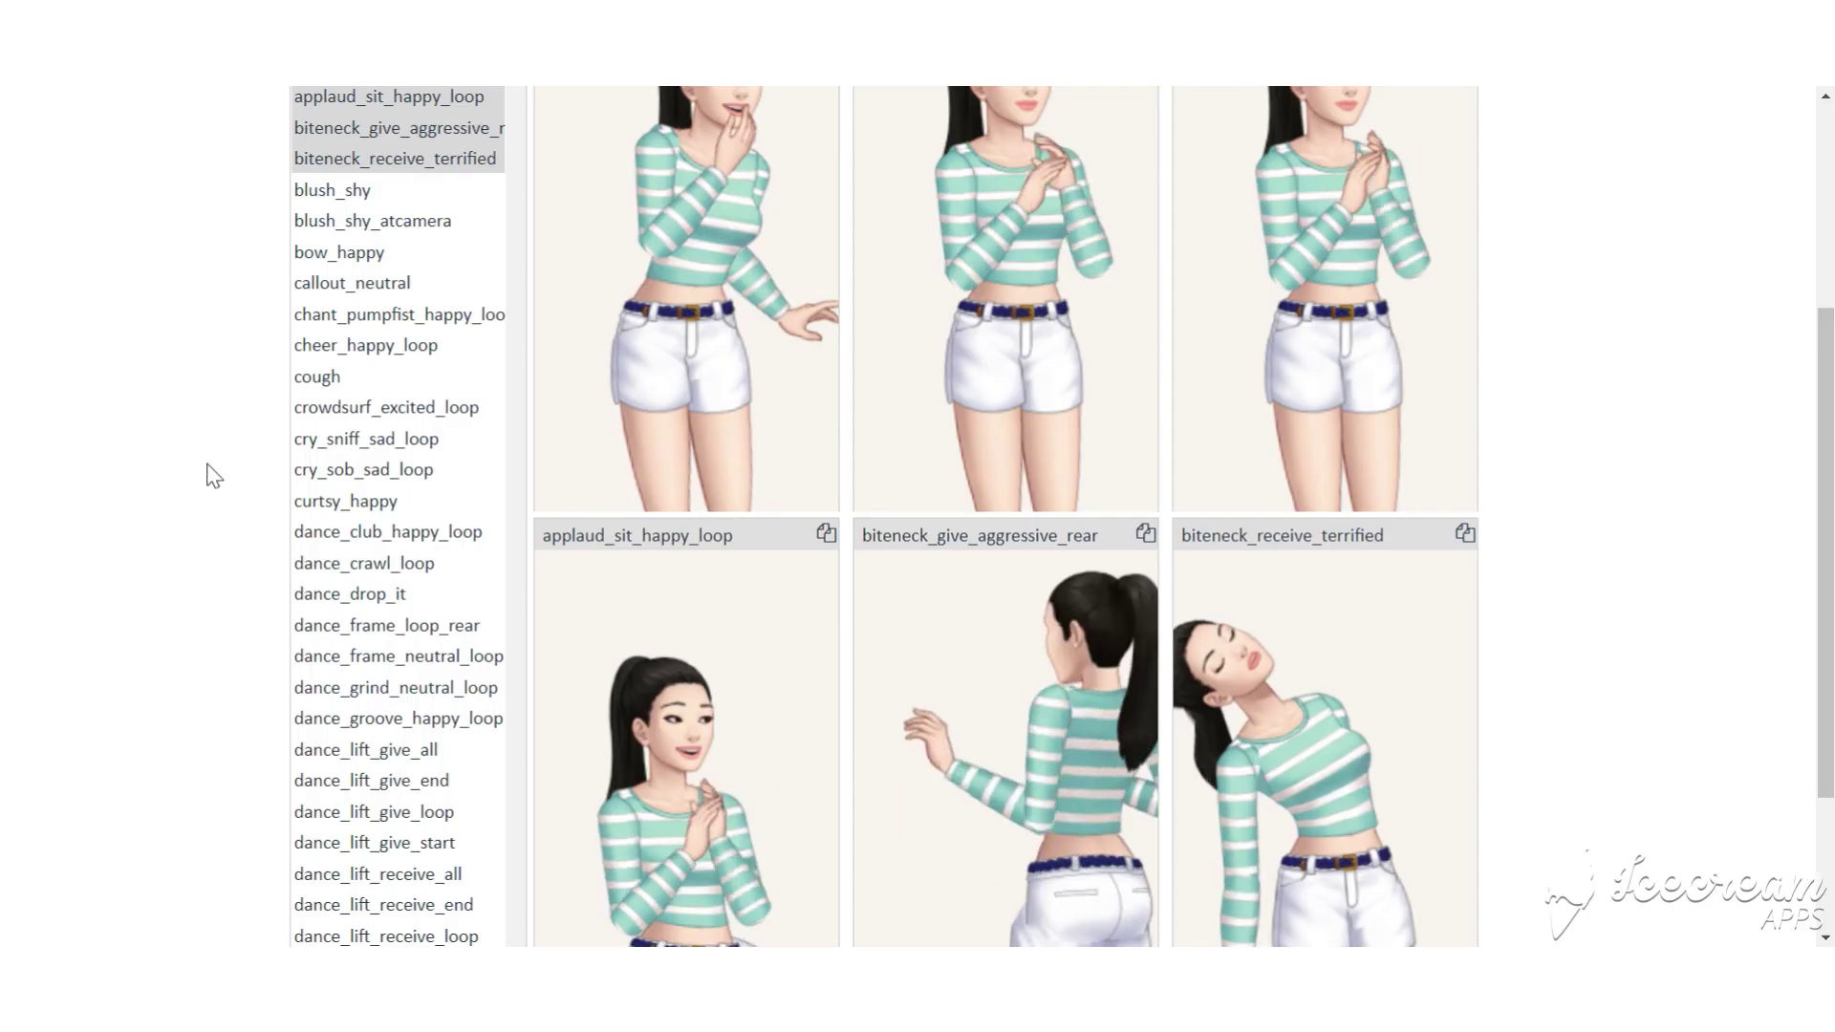
Select and scroll the animation list to preview cheer_happy_loop, sleep_sit_neutral_loop and idle_terrified_loop
{"action": "left_click_drag", "start_coordinate": [316, 378], "coordinate": [363, 533]}
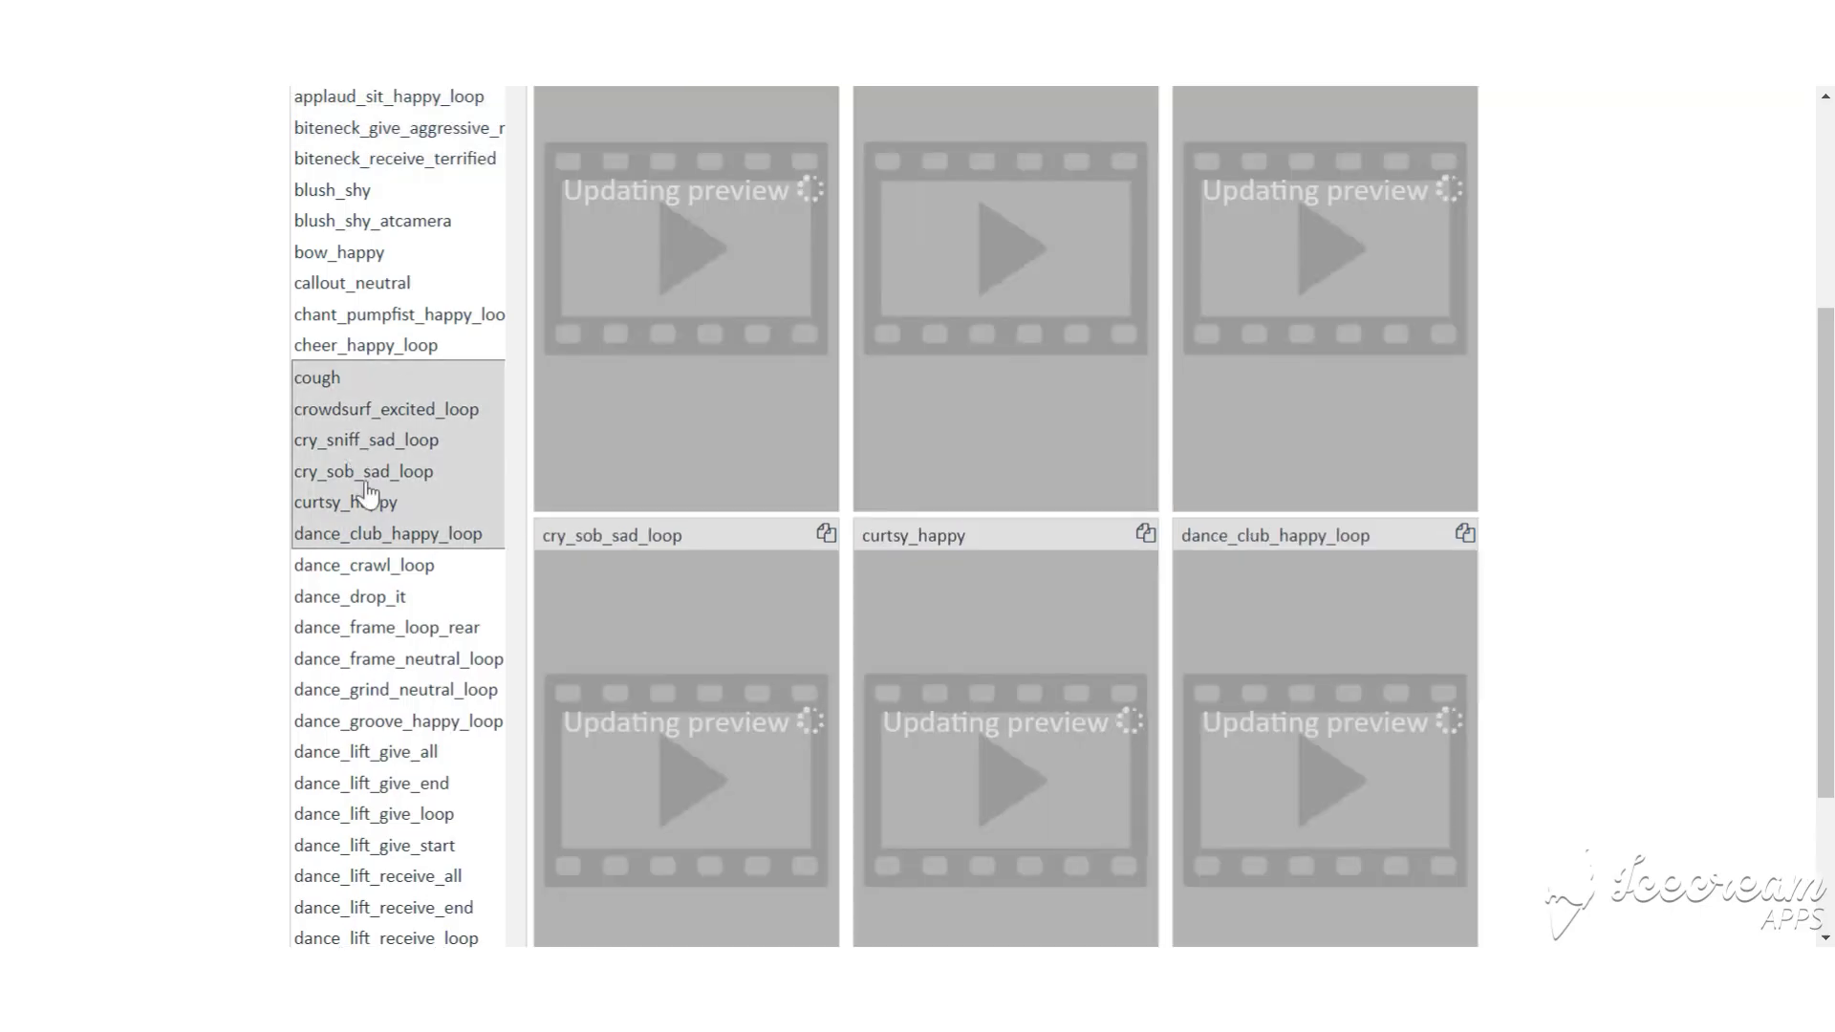
{"action": "scroll", "coordinate": [394, 507], "scroll_direction": "down", "scroll_amount": 2}
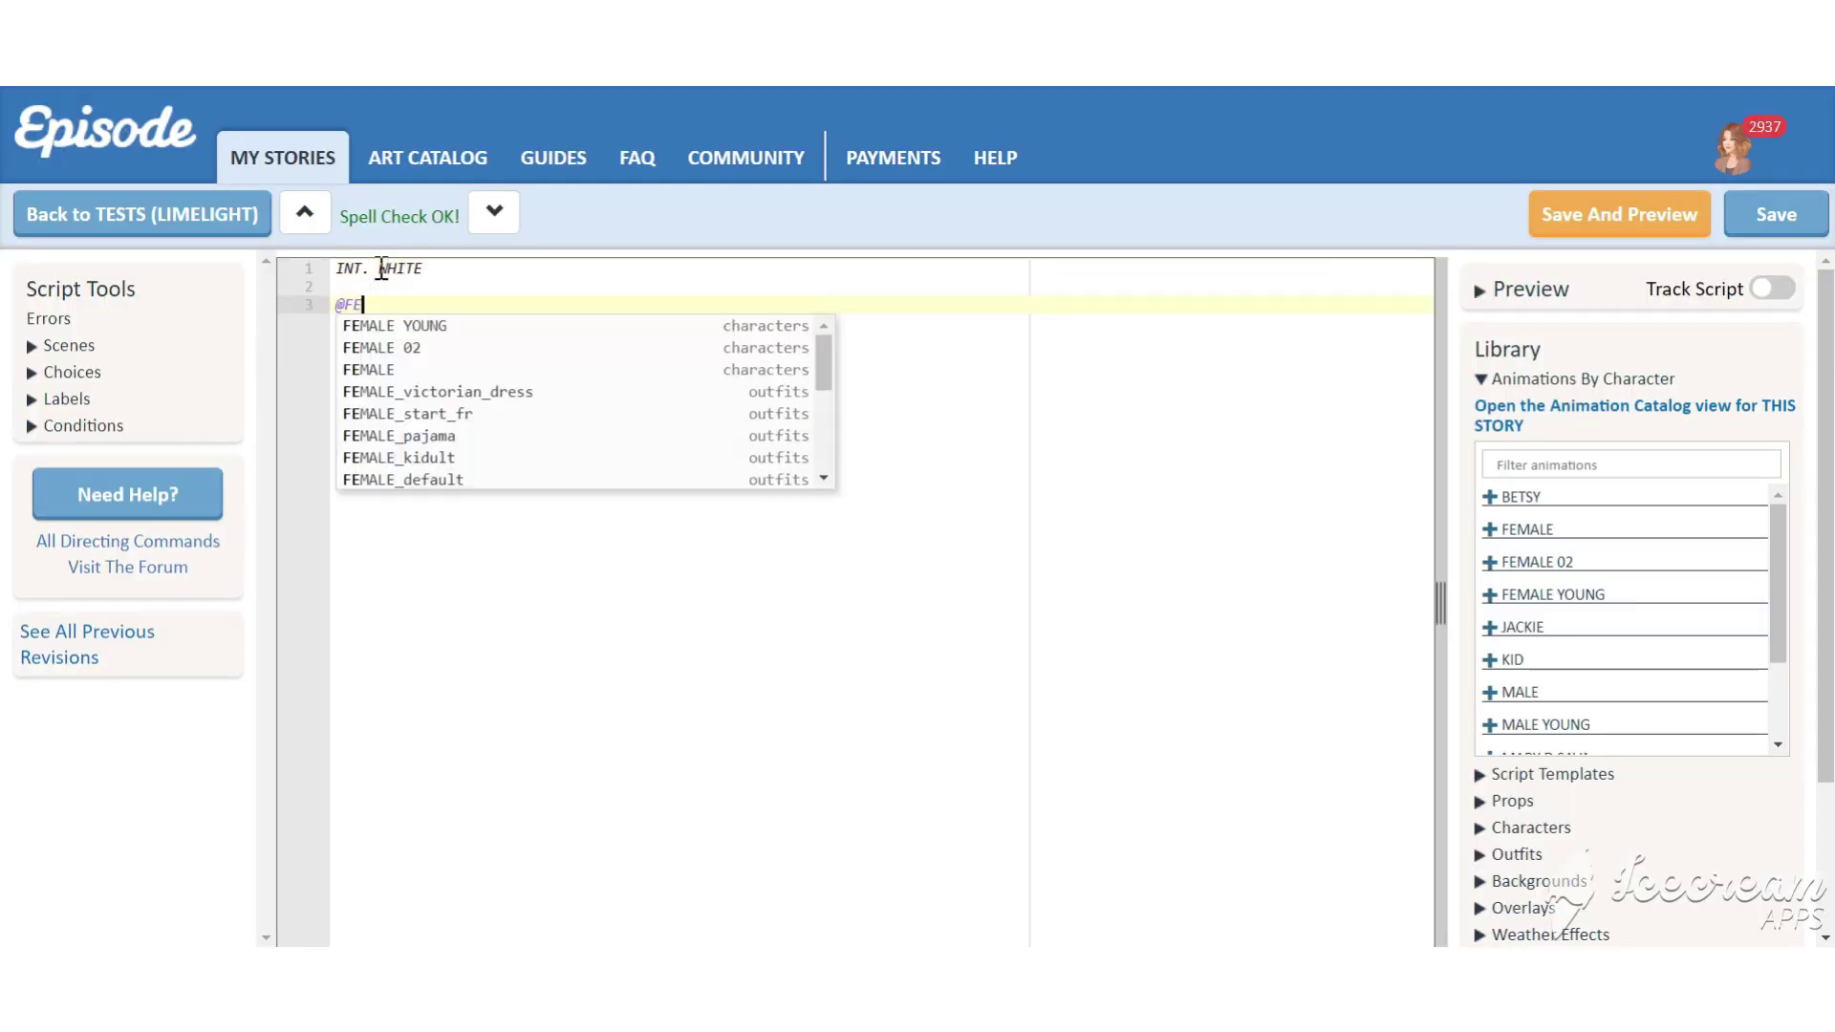
Script FEMALE standing screen center in FEMALE_hostage, drawing a Gun Pistol Black prop
{"action": "type", "text": "EMALE stands screen center"}
{"action": "key", "text": "Return"}
{"action": "type", "text": "@FEMALE c"}
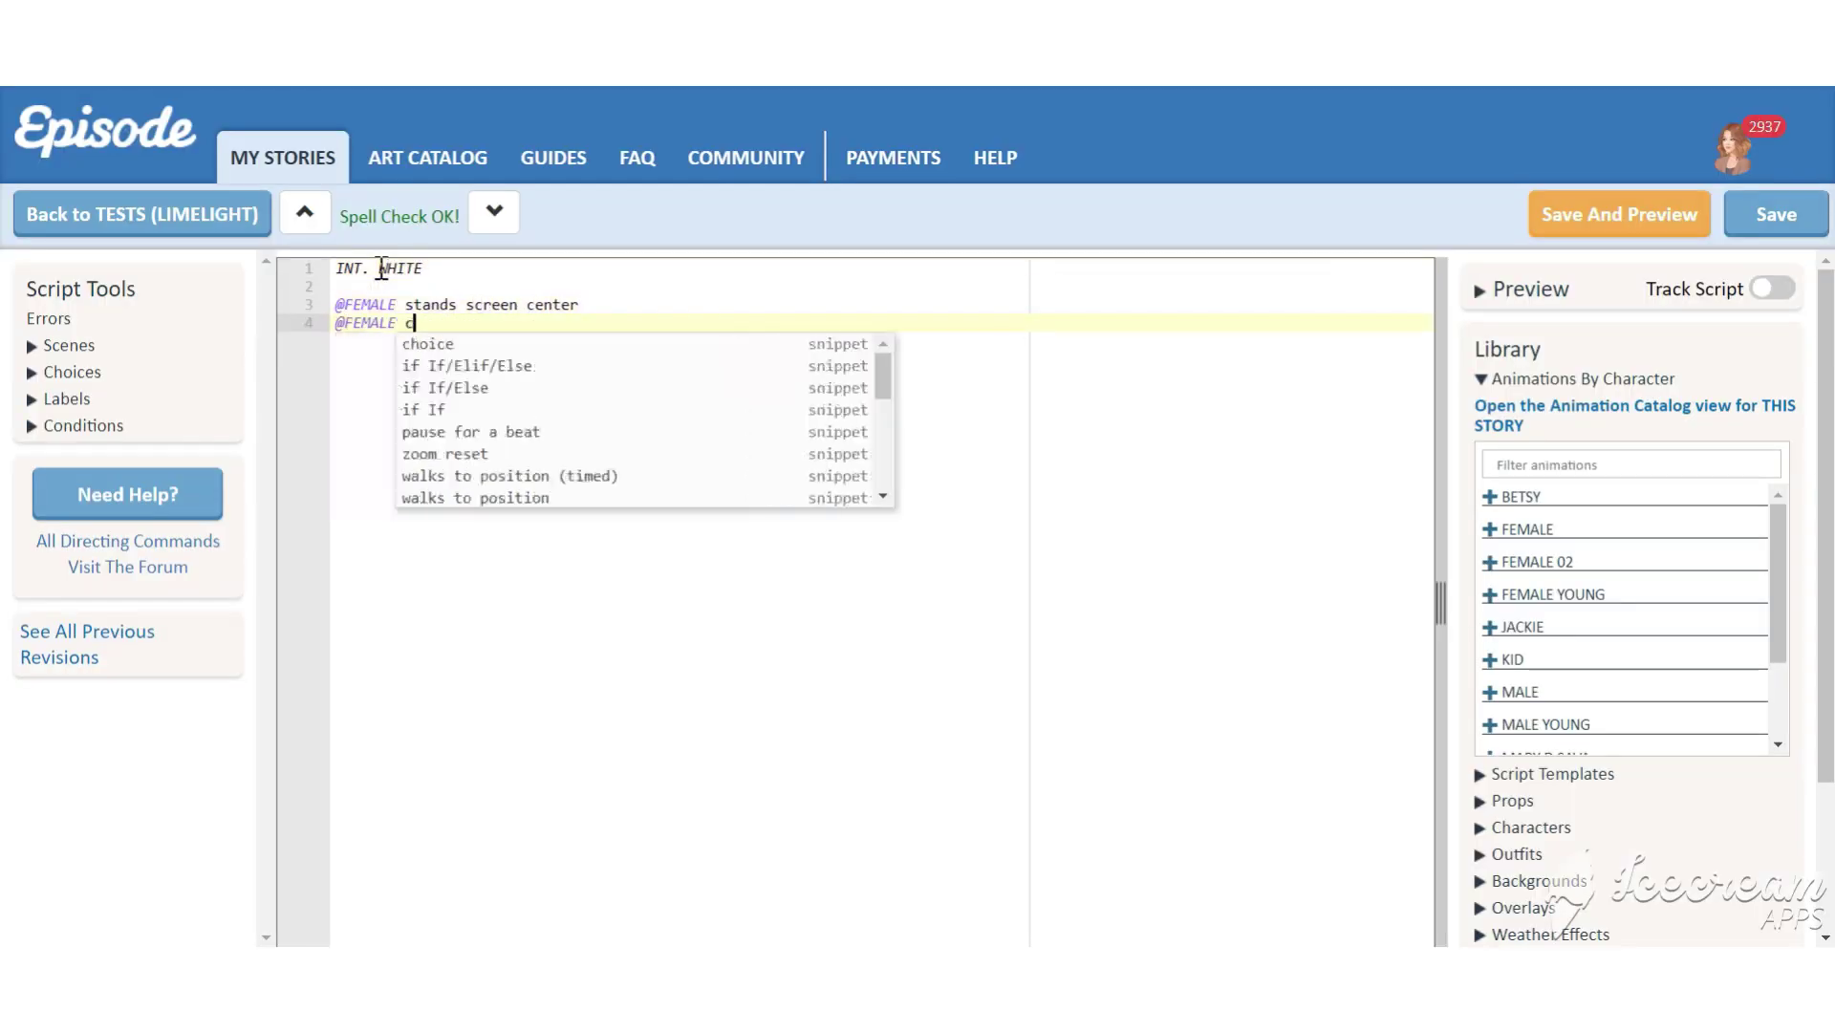
{"action": "type", "text": "hanges into FEMALE_hostage"}
{"action": "type", "text": "FEMALE starts draw_gun_pose"}
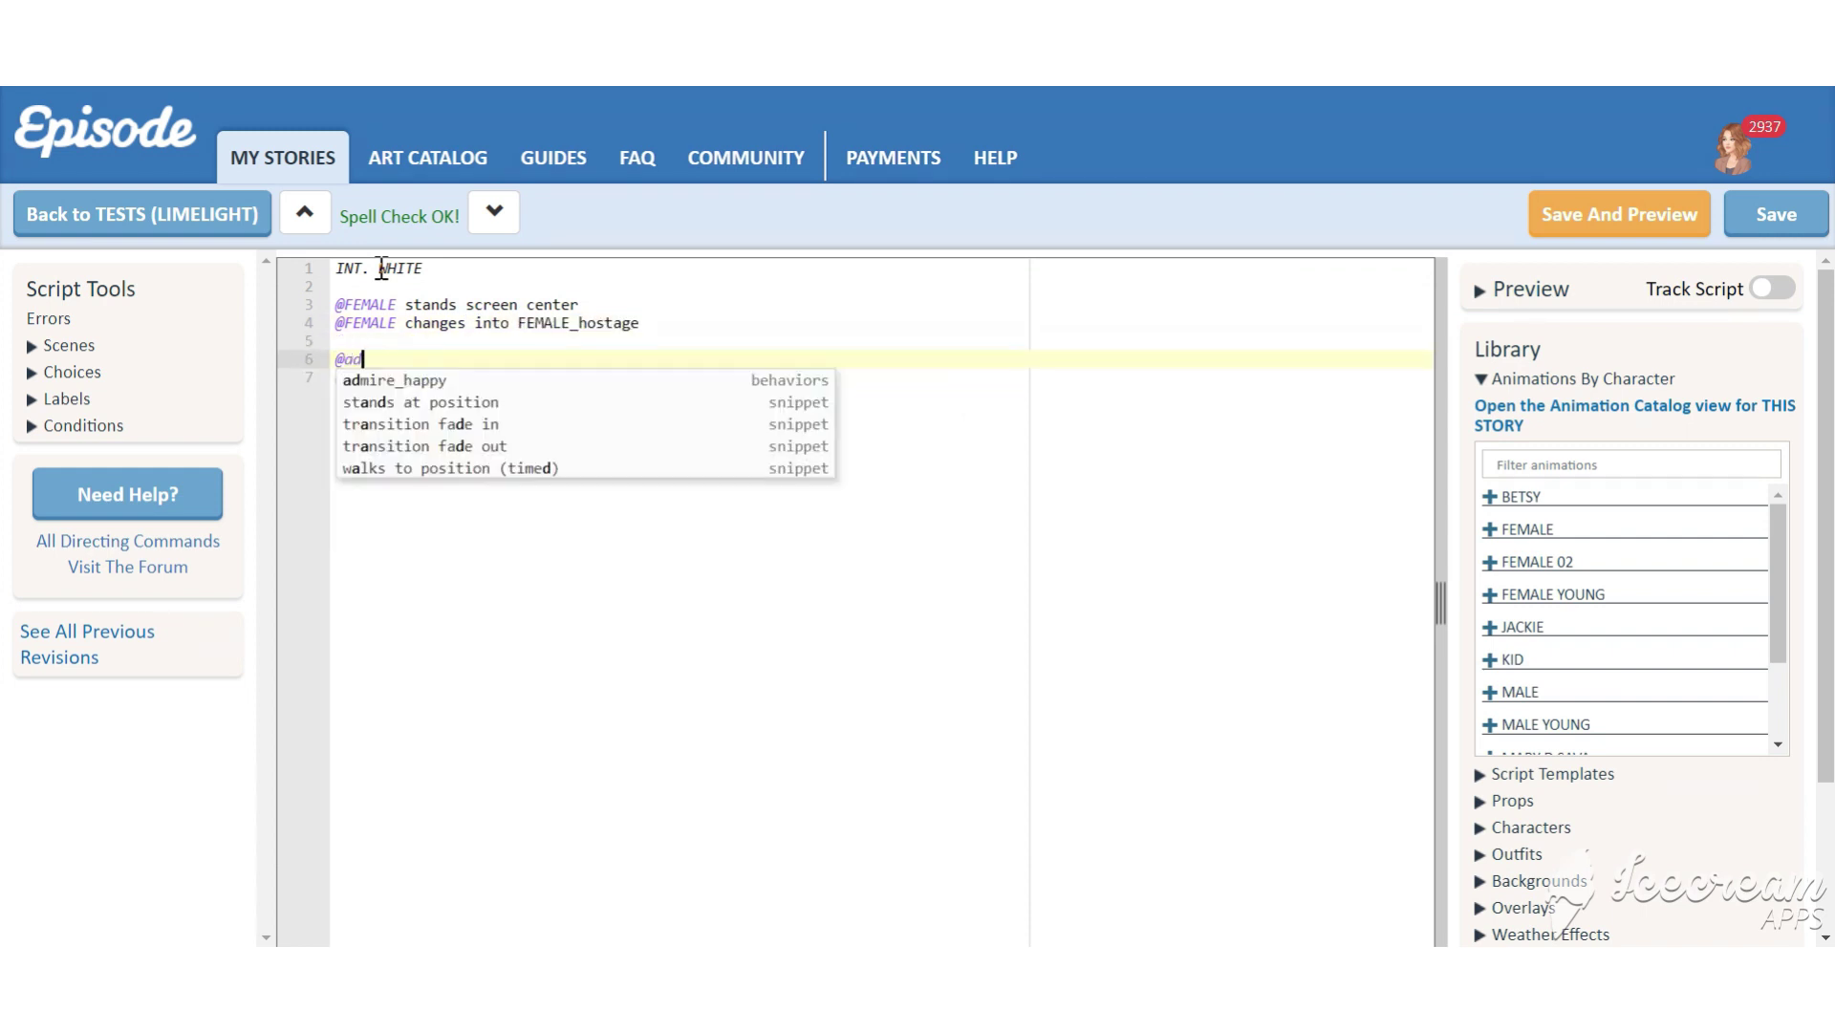
{"action": "type", "text": "d"}
{"action": "scroll", "coordinate": [1624, 621], "scroll_direction": "down", "scroll_amount": 2}
{"action": "left_click", "coordinate": [1512, 800]}
{"action": "scroll", "coordinate": [1688, 771], "scroll_direction": "down", "scroll_amount": 1}
{"action": "scroll", "coordinate": [1615, 806], "scroll_direction": "down", "scroll_amount": 3}
{"action": "left_click", "coordinate": [1574, 820]}
{"action": "type", "text": "to FEMALE"}
{"action": "left_click", "coordinate": [614, 394]}
{"action": "key", "text": "Return"}
{"action": "type", "text": "NARR"}
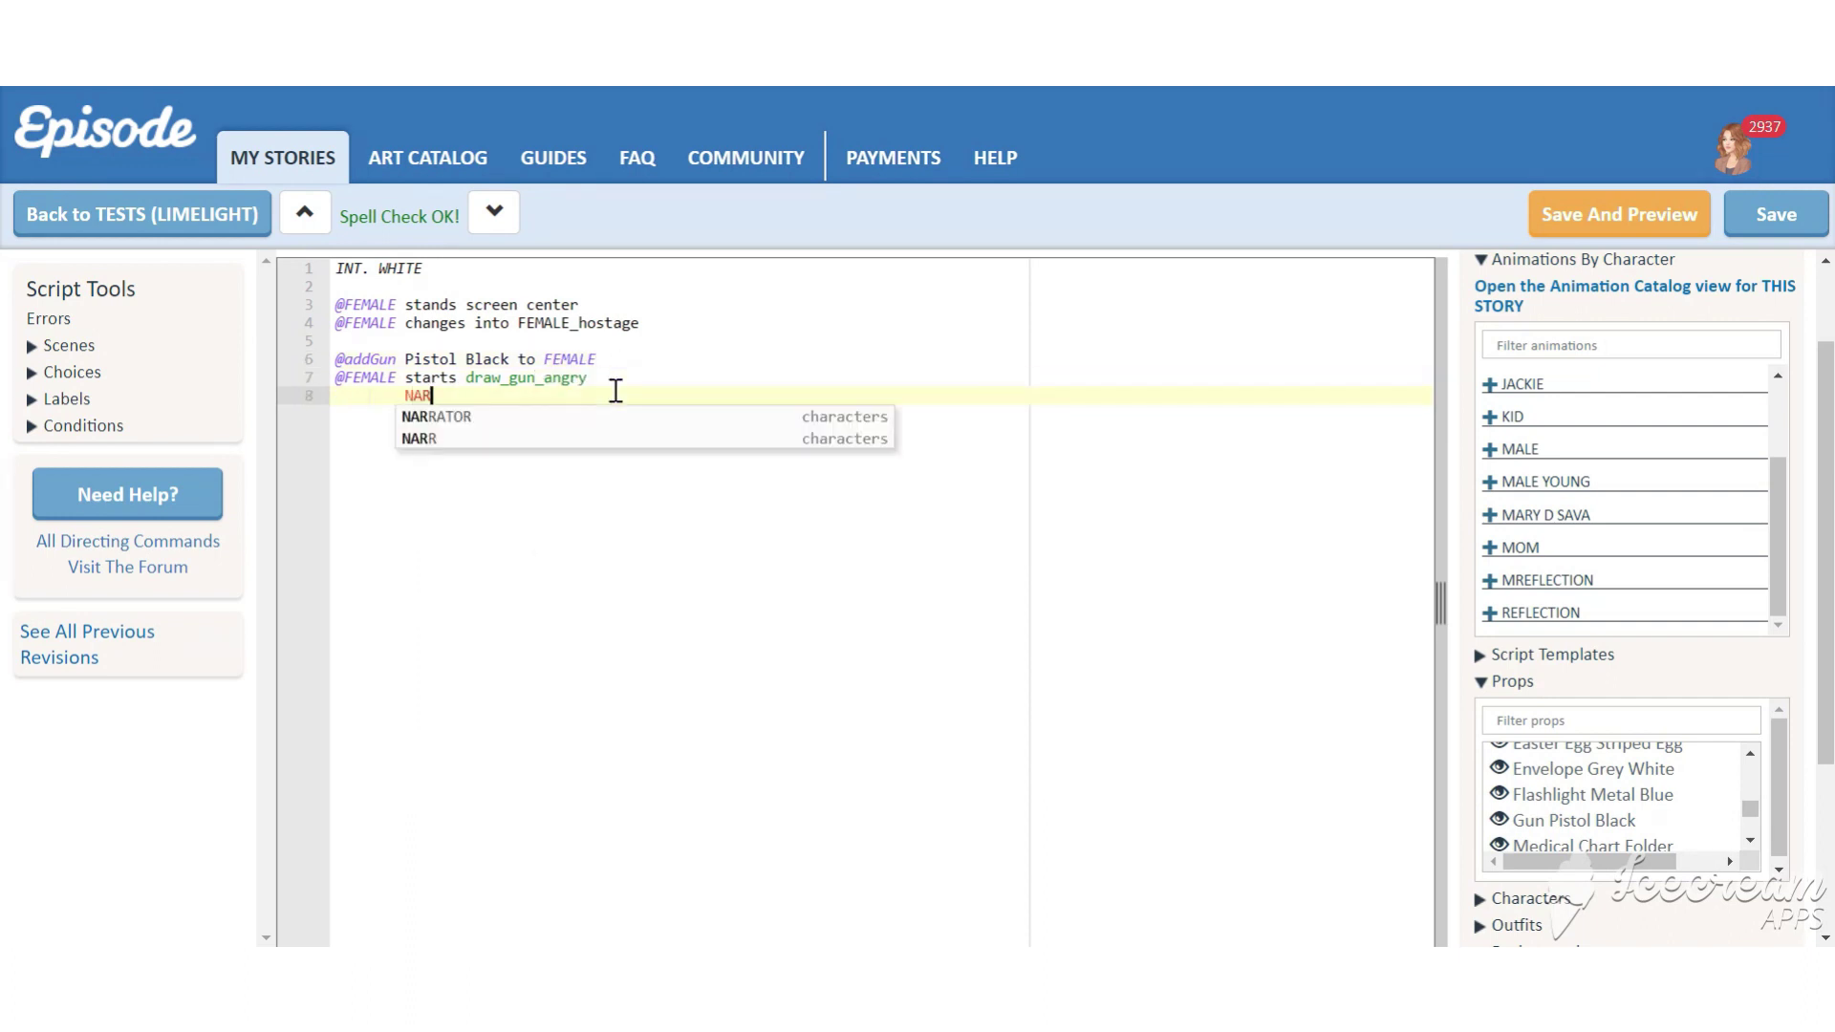
{"action": "key", "text": "Return"}
{"action": "type", "text": "Test"}
{"action": "key", "text": "Return"}
{"action": "key", "text": "Return"}
{"action": "type", "text": "@FEMALE starts i"}
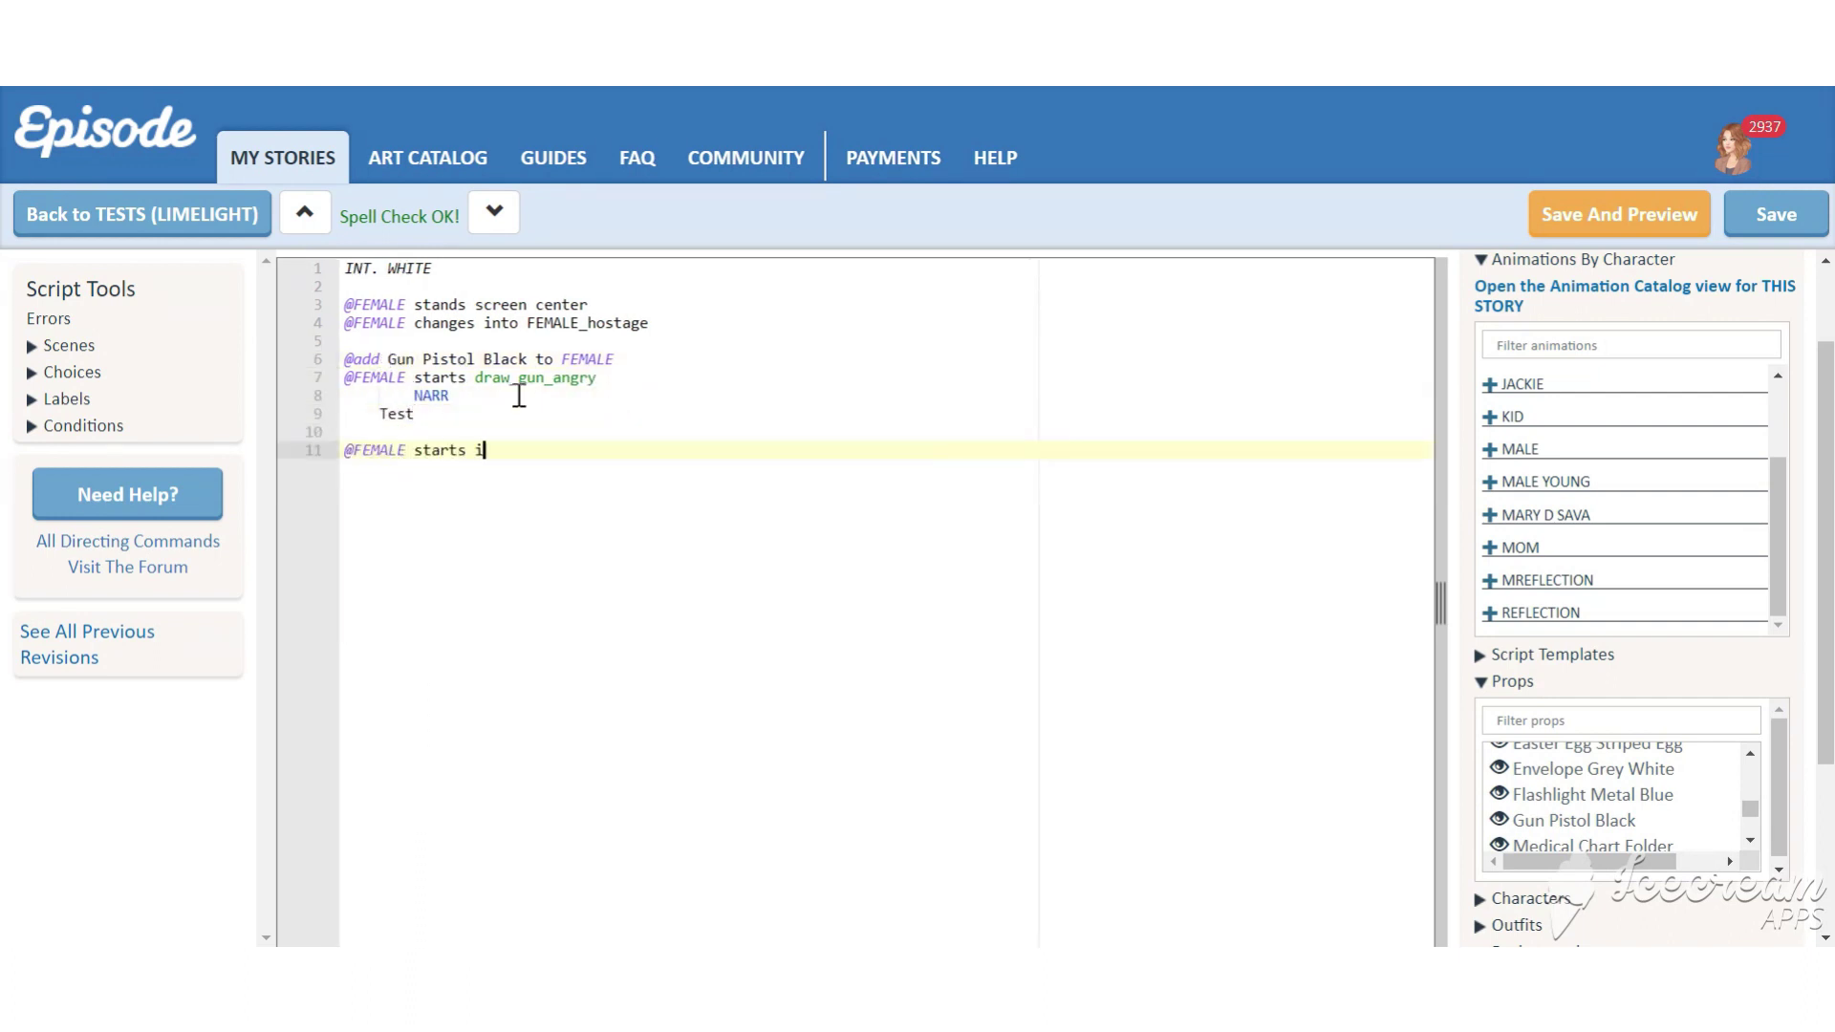
{"action": "type", "text": "dle_rear AND FEMALE faces left"}
Make FEMALE face right at the start, then add a cheer_happy_loop line with NARR 'Test'
{"action": "left_click", "coordinate": [628, 304]}
{"action": "type", "text": "AND FEMALE faces right"}
{"action": "left_click", "coordinate": [410, 485]}
{"action": "key", "text": "Return"}
{"action": "key", "text": "Return"}
{"action": "type", "text": "@FEMALE starts cheer_happy_loop AND FEMALE faces right"}
{"action": "key", "text": "Return"}
{"action": "type", "text": "NARR"}
Add sleep_sit_neutral_loop and idle_terrified_loop lines, each followed by a NARR 'Test' line
{"action": "key", "text": "Return"}
{"action": "type", "text": "Test"}
{"action": "key", "text": "Return"}
{"action": "key", "text": "Return"}
{"action": "type", "text": "@FEMALE starts sleep"}
{"action": "key", "text": "Down"}
{"action": "key", "text": "Down"}
{"action": "key", "text": "Return"}
{"action": "key", "text": "Return"}
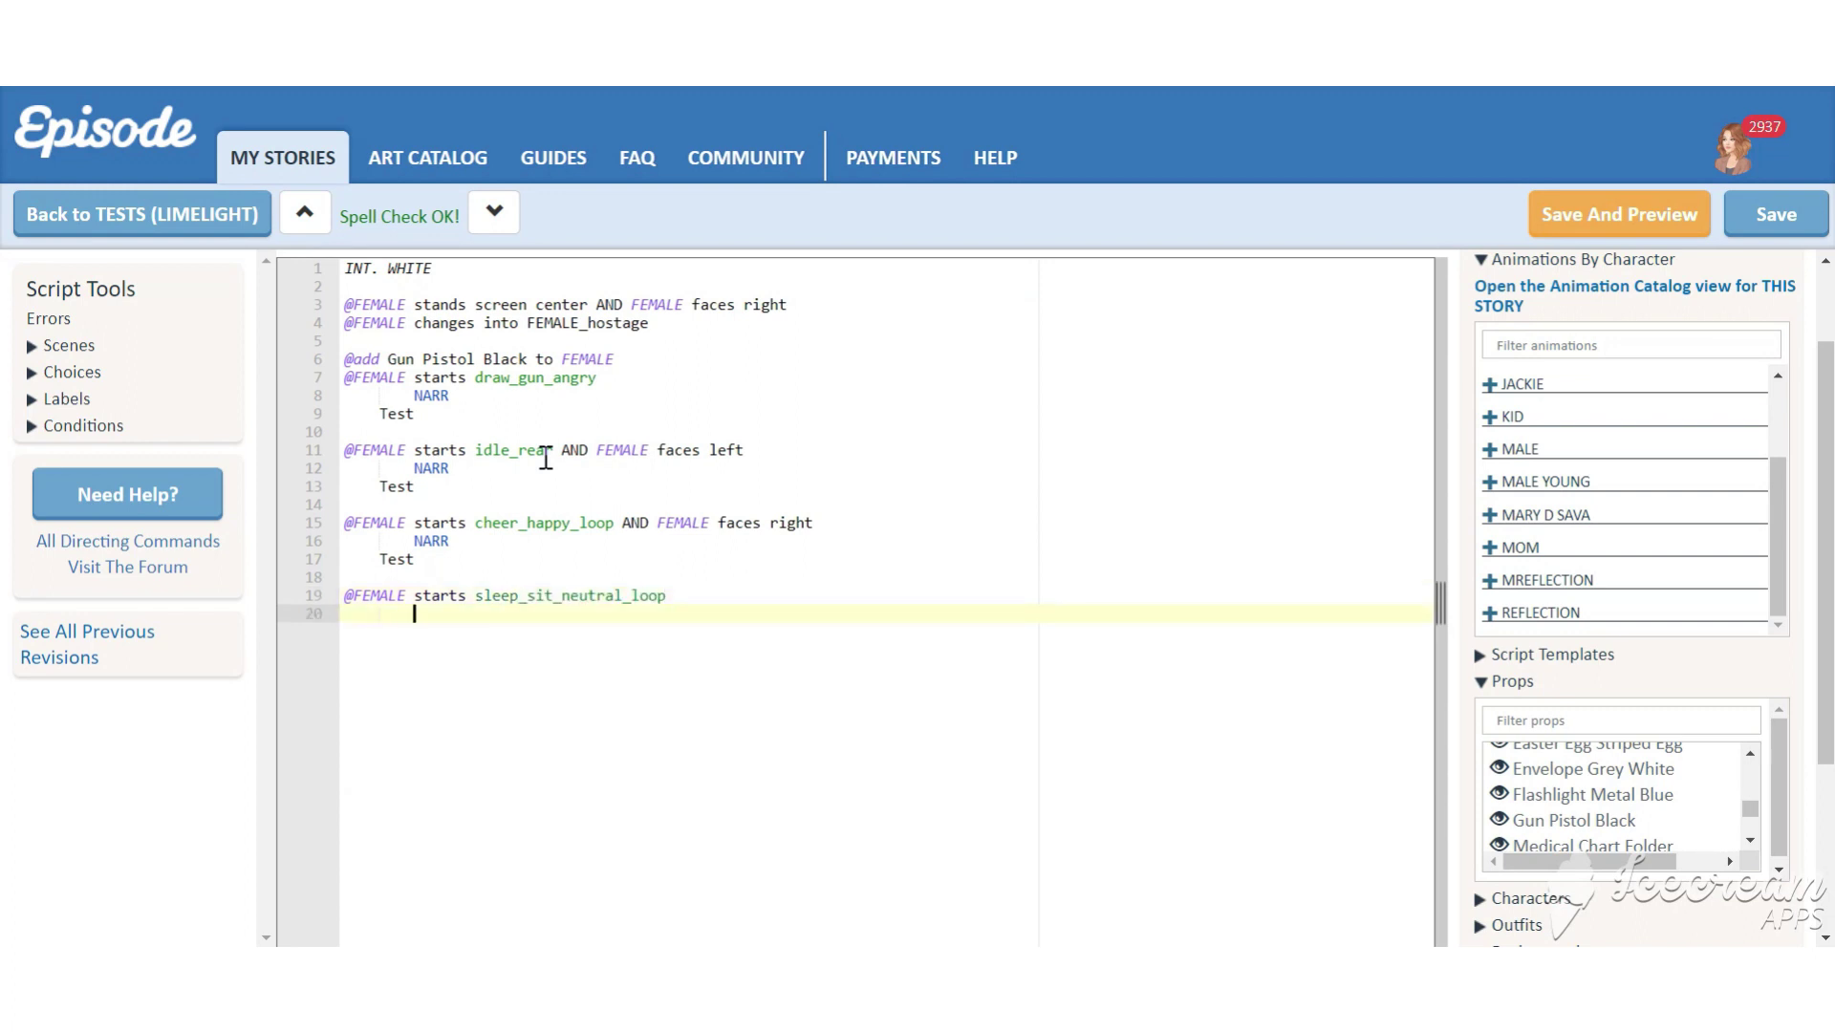
{"action": "type", "text": "NARR"}
{"action": "key", "text": "Return"}
{"action": "type", "text": "Test"}
{"action": "key", "text": "Return"}
{"action": "key", "text": "Return"}
{"action": "type", "text": "@FEMALE starts idle_ter"}
{"action": "key", "text": "Return"}
{"action": "key", "text": "Return"}
{"action": "type", "text": "NARR"}
{"action": "key", "text": "Return"}
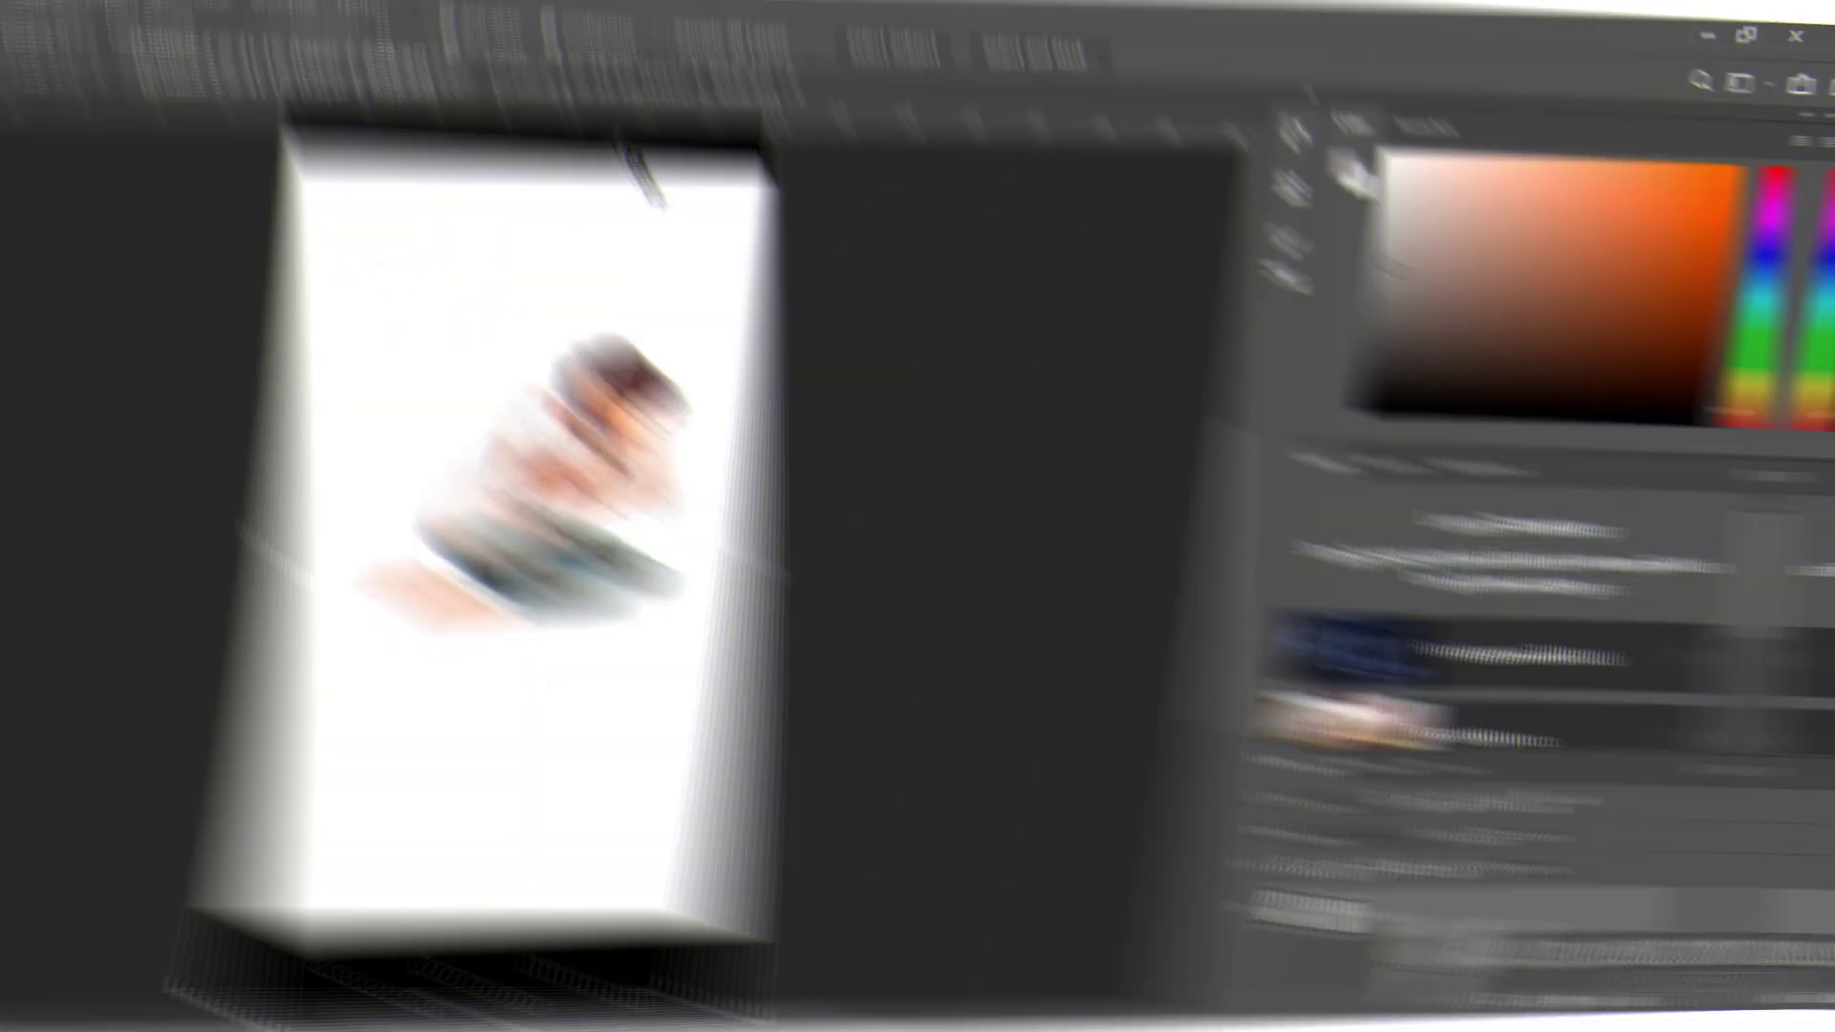
Crop the black bars off the sitting-pose screenshot and delete its white background
{"action": "key", "text": "c"}
{"action": "left_click_drag", "start_coordinate": [709, 172], "coordinate": [711, 202]}
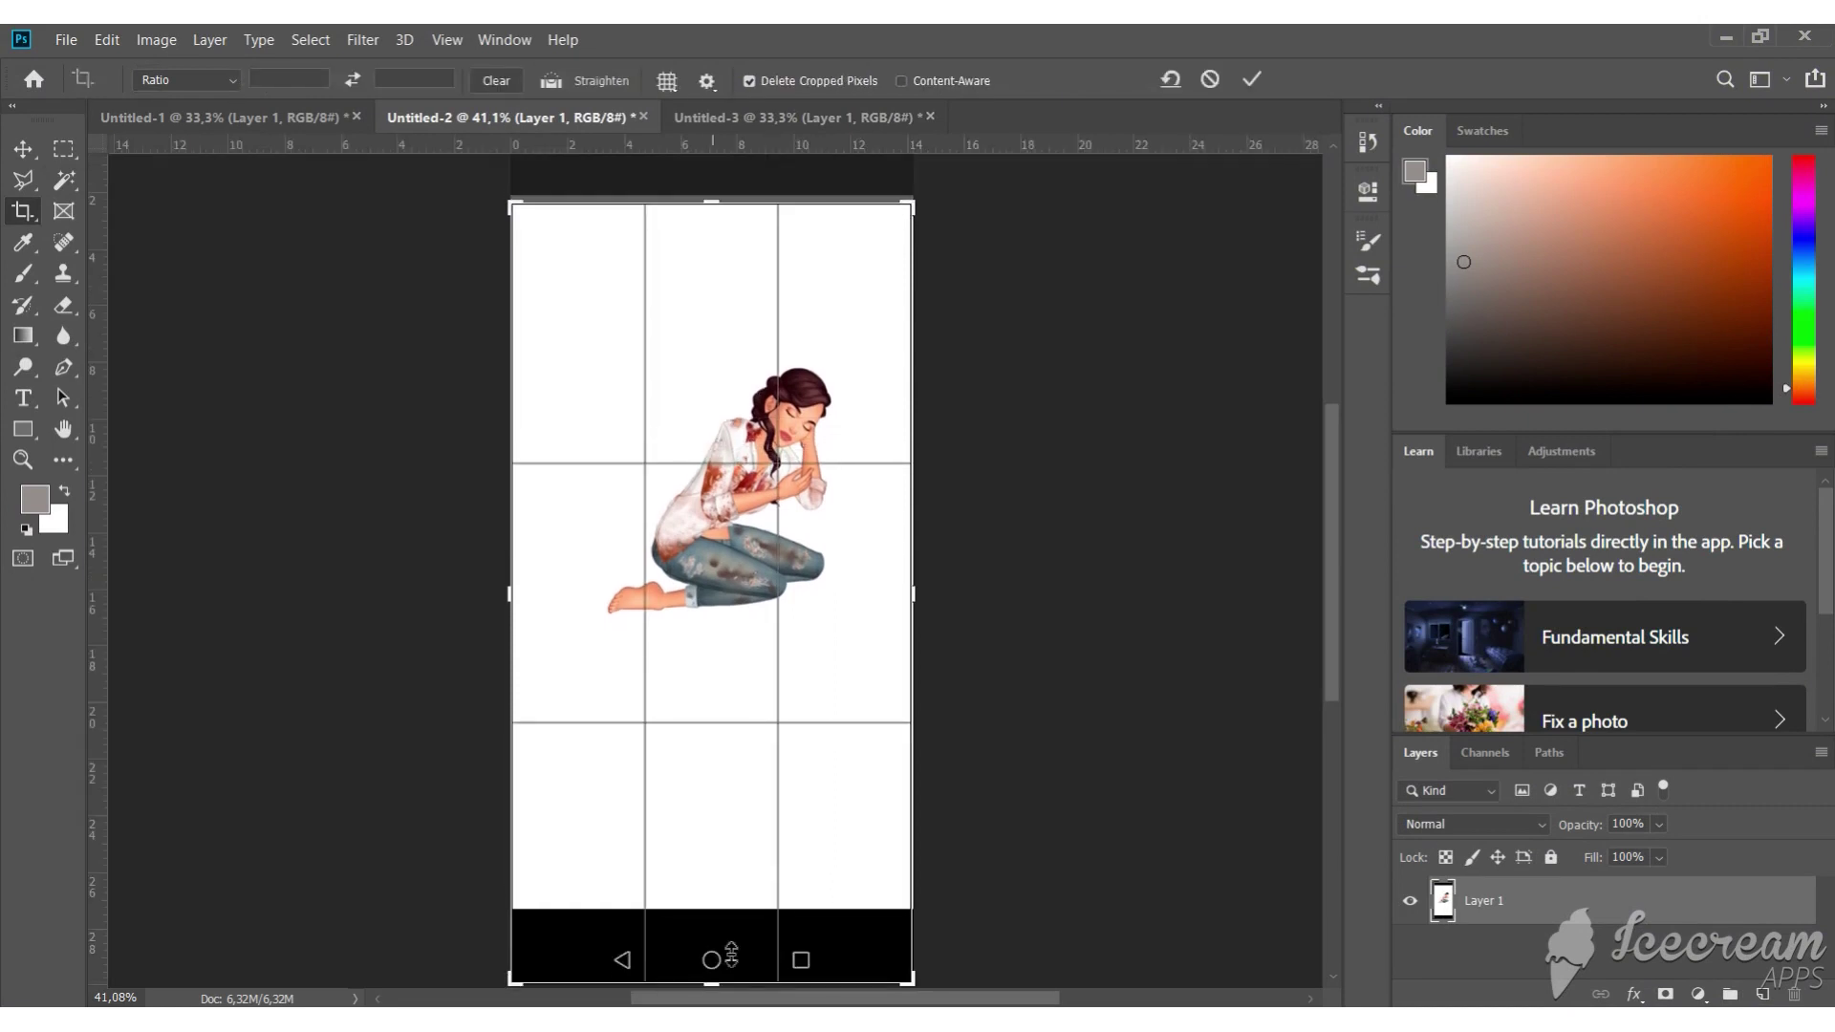
{"action": "left_click_drag", "start_coordinate": [731, 956], "coordinate": [731, 884]}
{"action": "key", "text": "Return"}
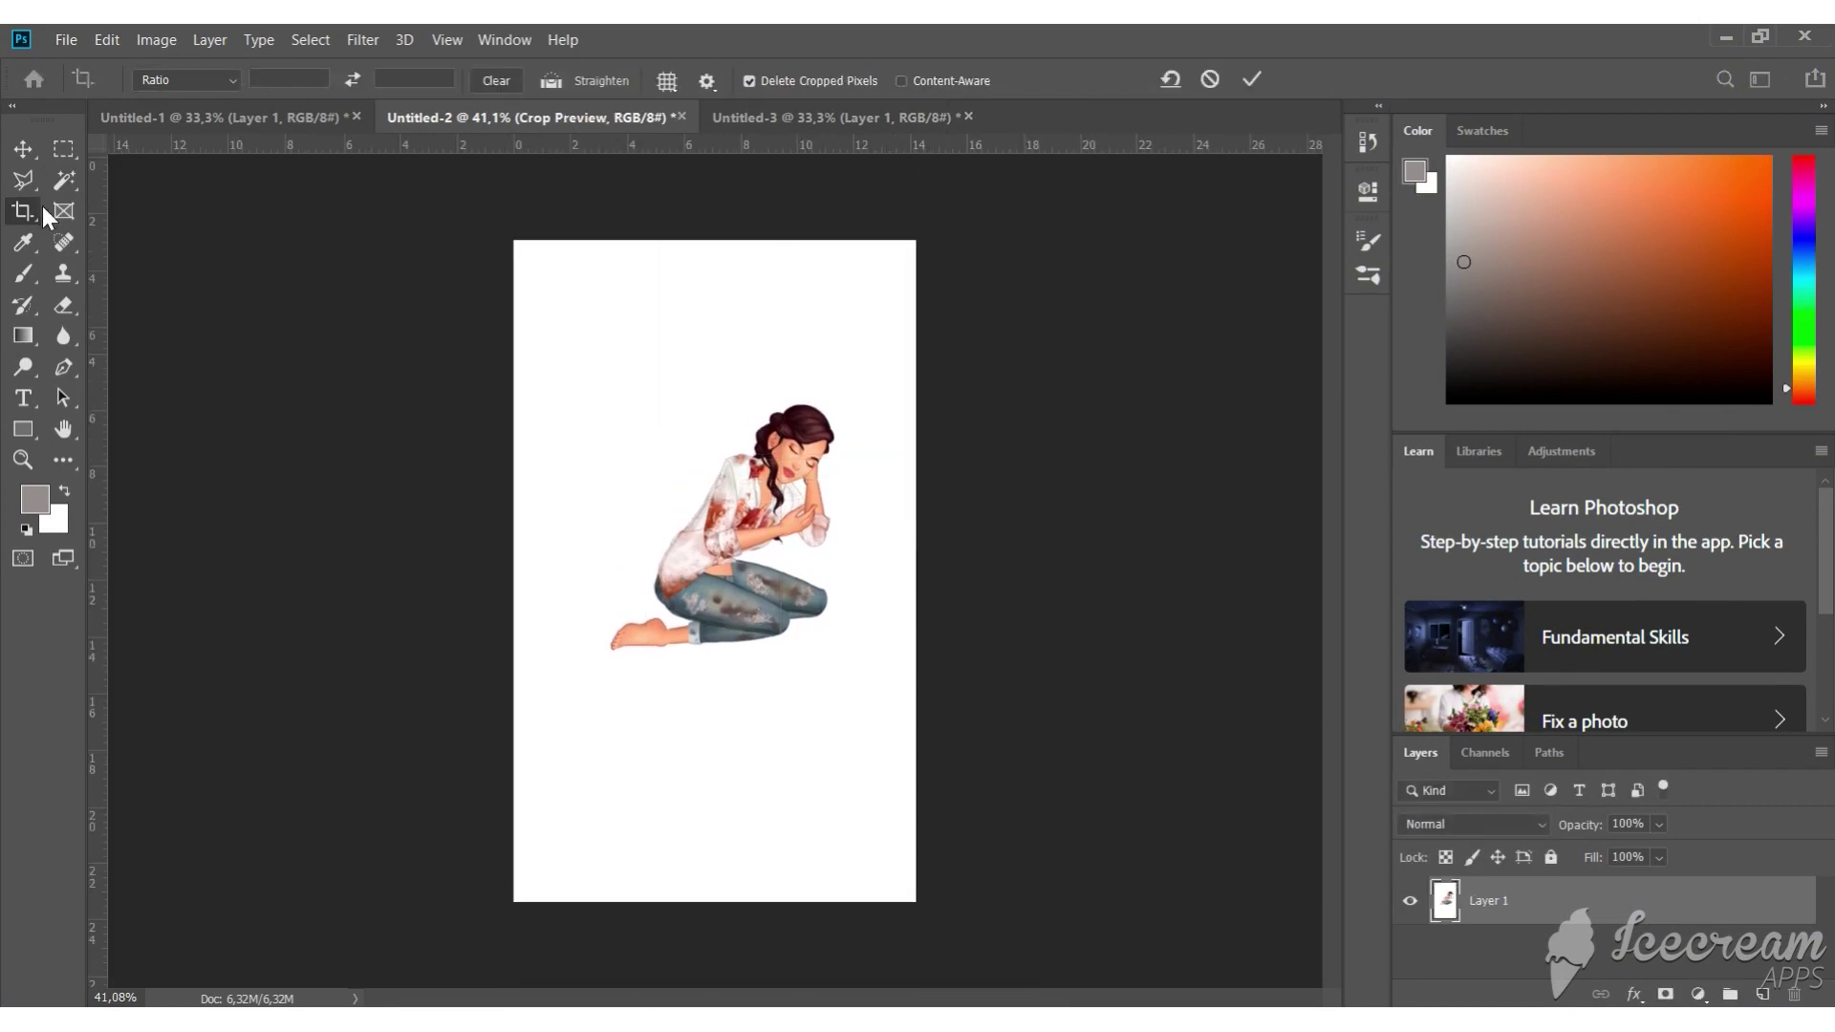
{"action": "left_click", "coordinate": [63, 180]}
{"action": "left_click", "coordinate": [673, 351]}
{"action": "key", "text": "Delete"}
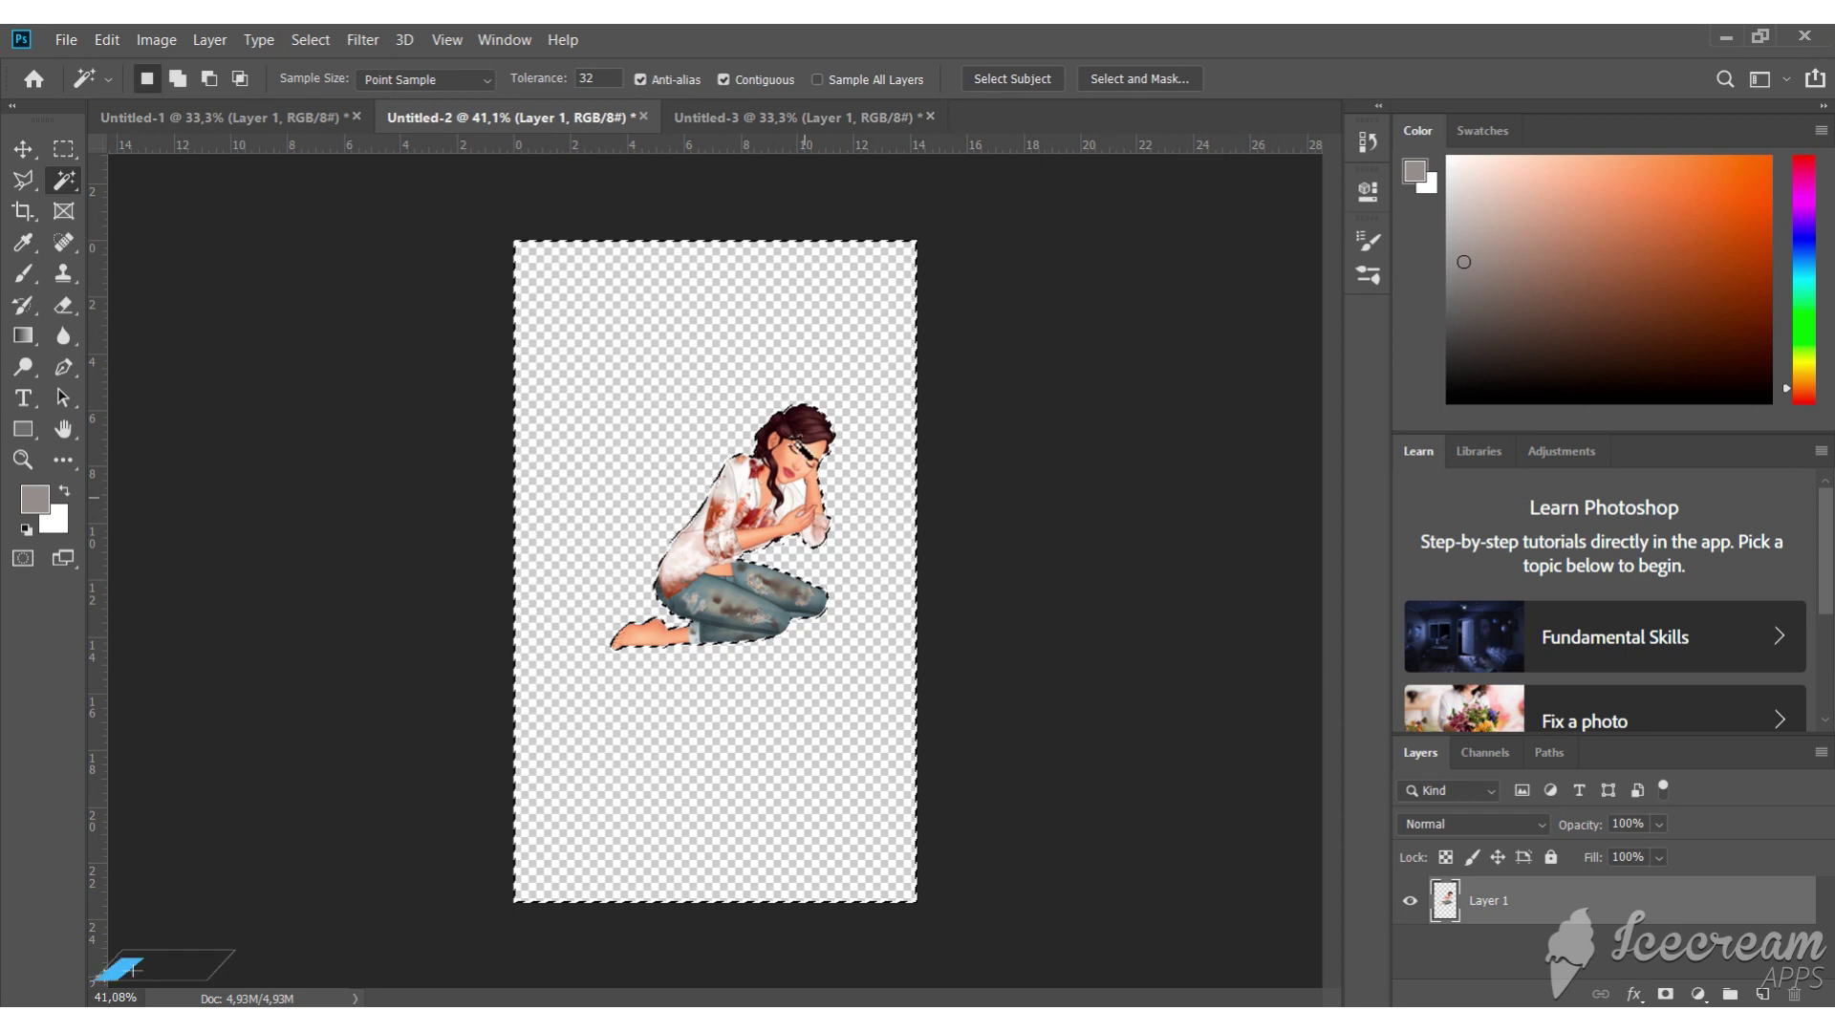
{"action": "scroll", "coordinate": [765, 501], "scroll_direction": "up", "scroll_amount": 3}
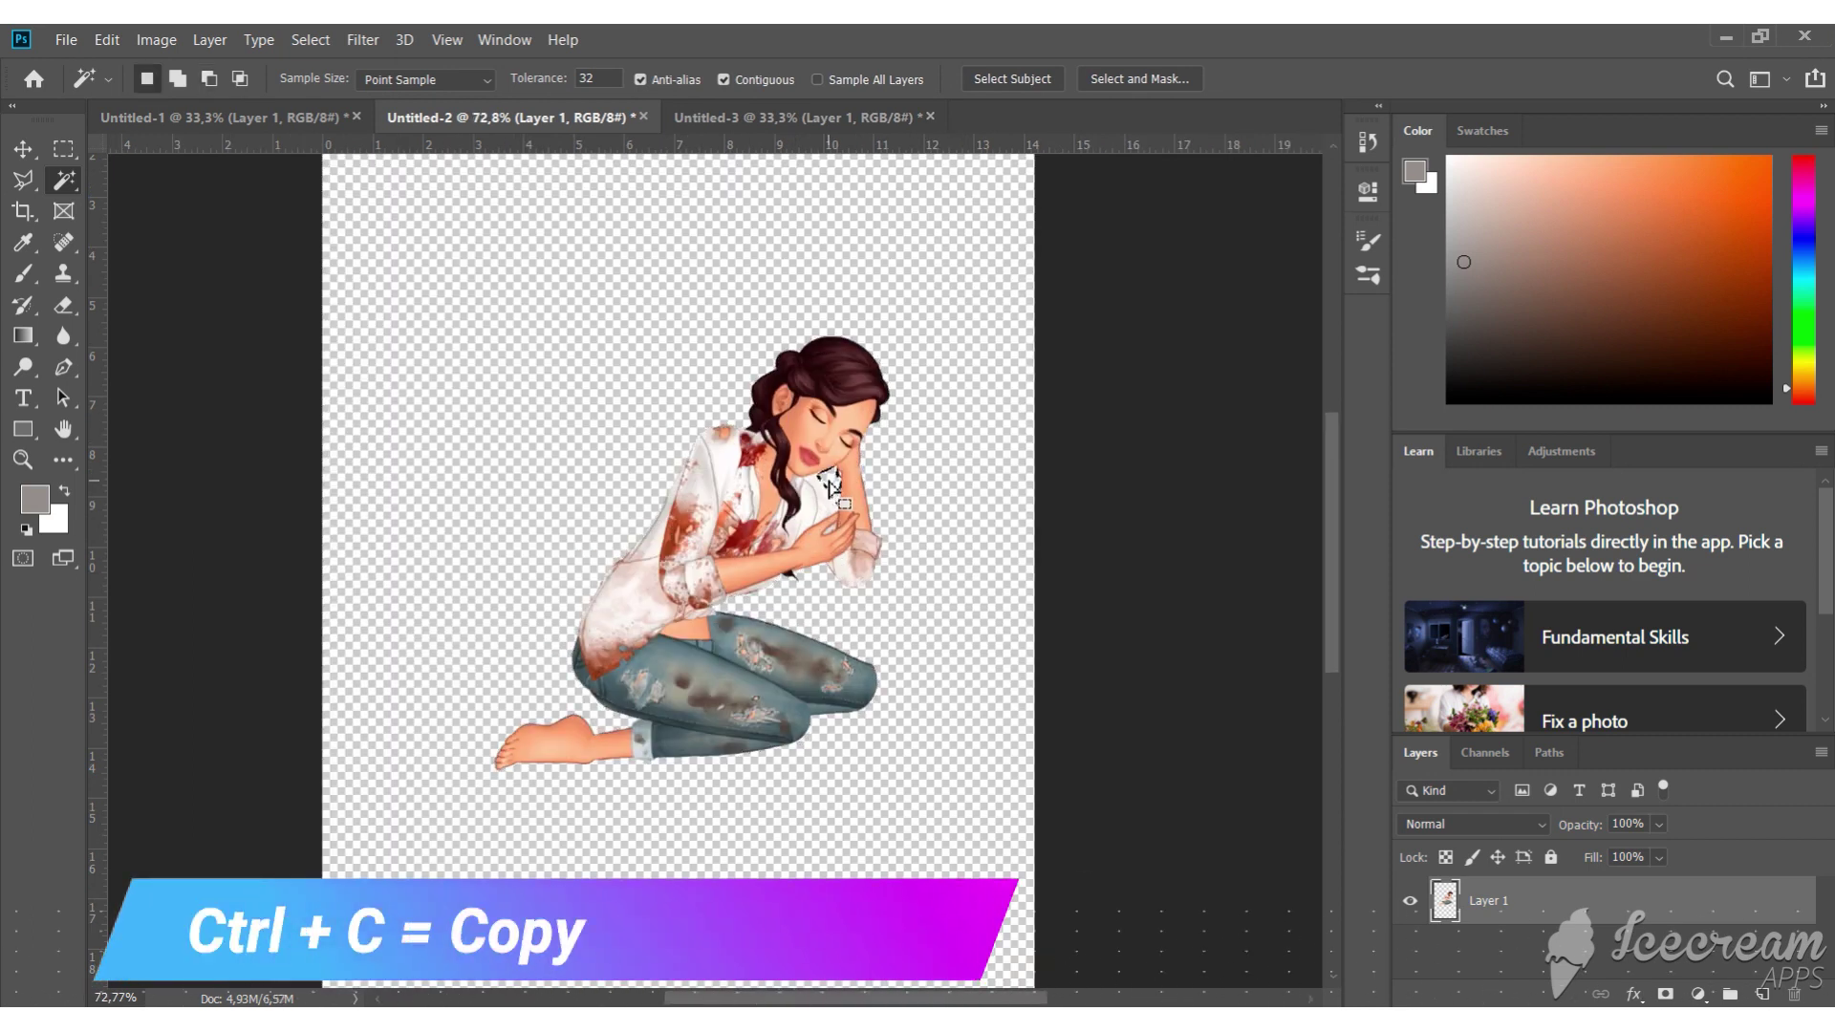
{"action": "scroll", "coordinate": [833, 486], "scroll_direction": "down", "scroll_amount": 3}
Move the sitting figure lower on the canvas and switch to the Untitled-1 document
{"action": "key", "text": "v"}
{"action": "mouse_move", "coordinate": [712, 704]}
{"action": "left_mouse_down"}
{"action": "mouse_move", "coordinate": [724, 760]}
{"action": "mouse_move", "coordinate": [716, 736]}
{"action": "left_mouse_up"}
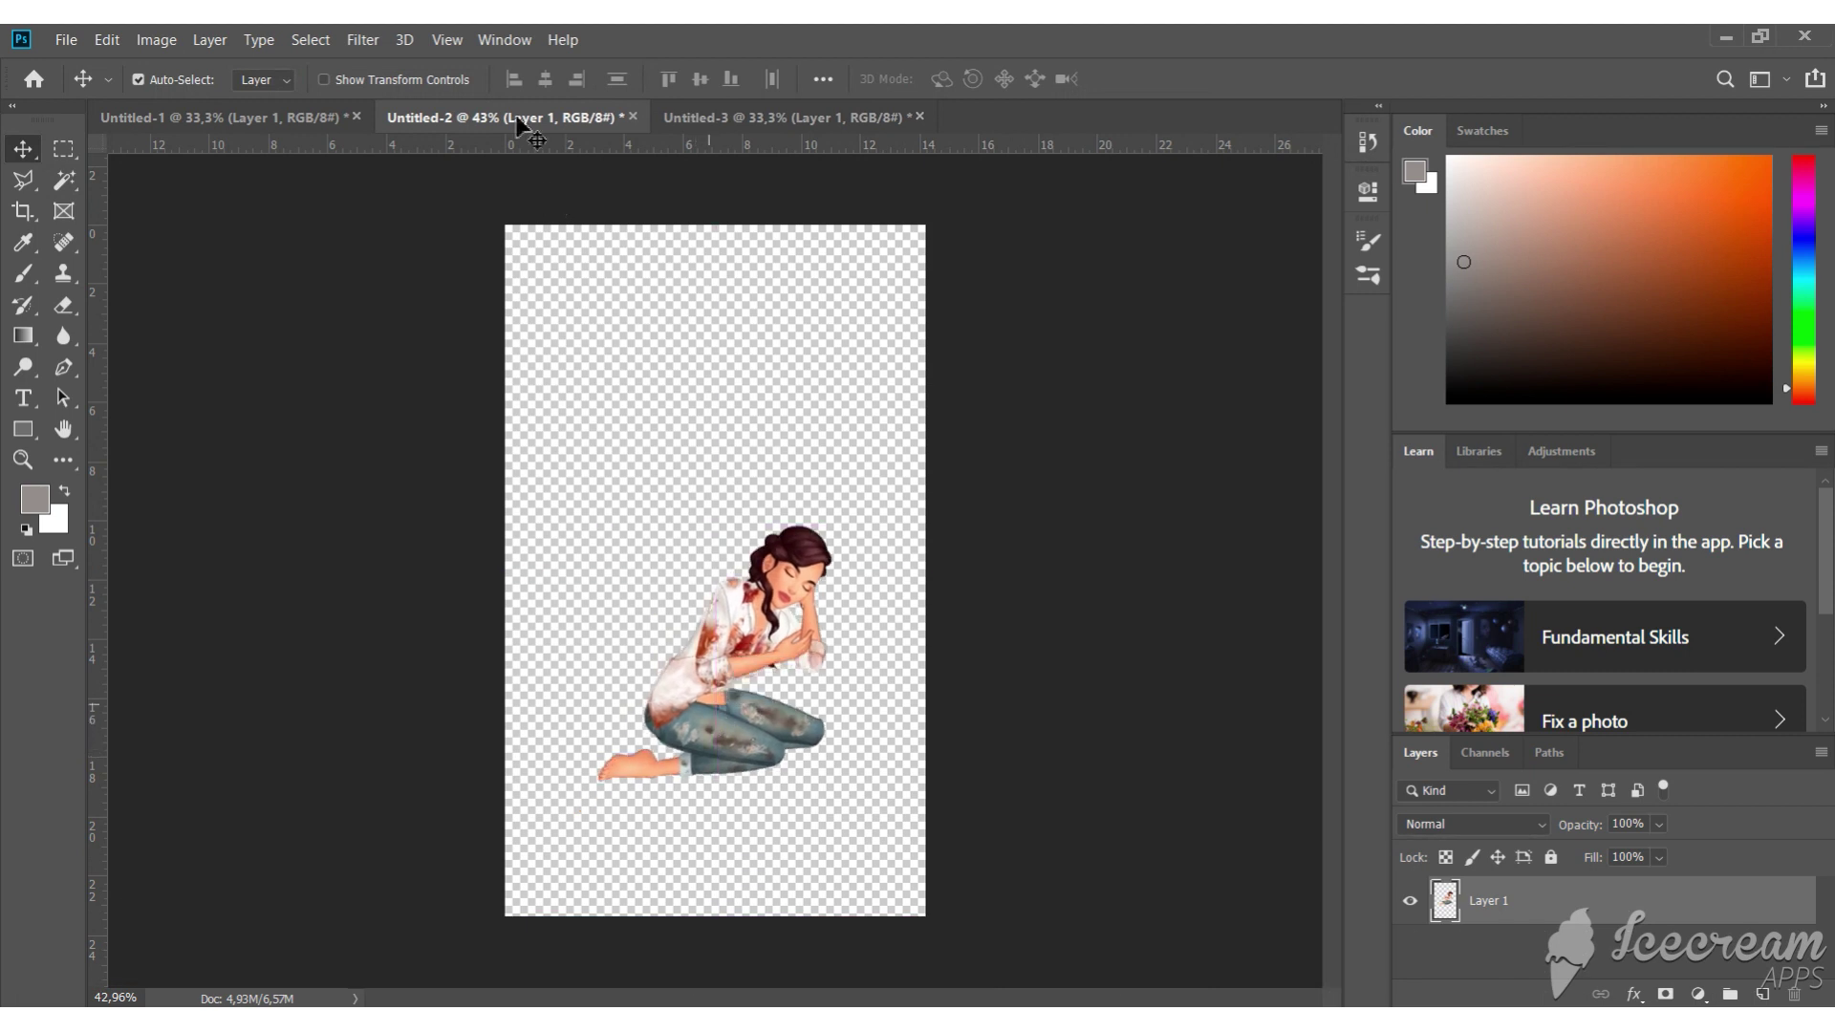
{"action": "key", "text": "ctrl+Tab"}
{"action": "key", "text": "ctrl+Tab"}
{"action": "key", "text": "ctrl+v"}
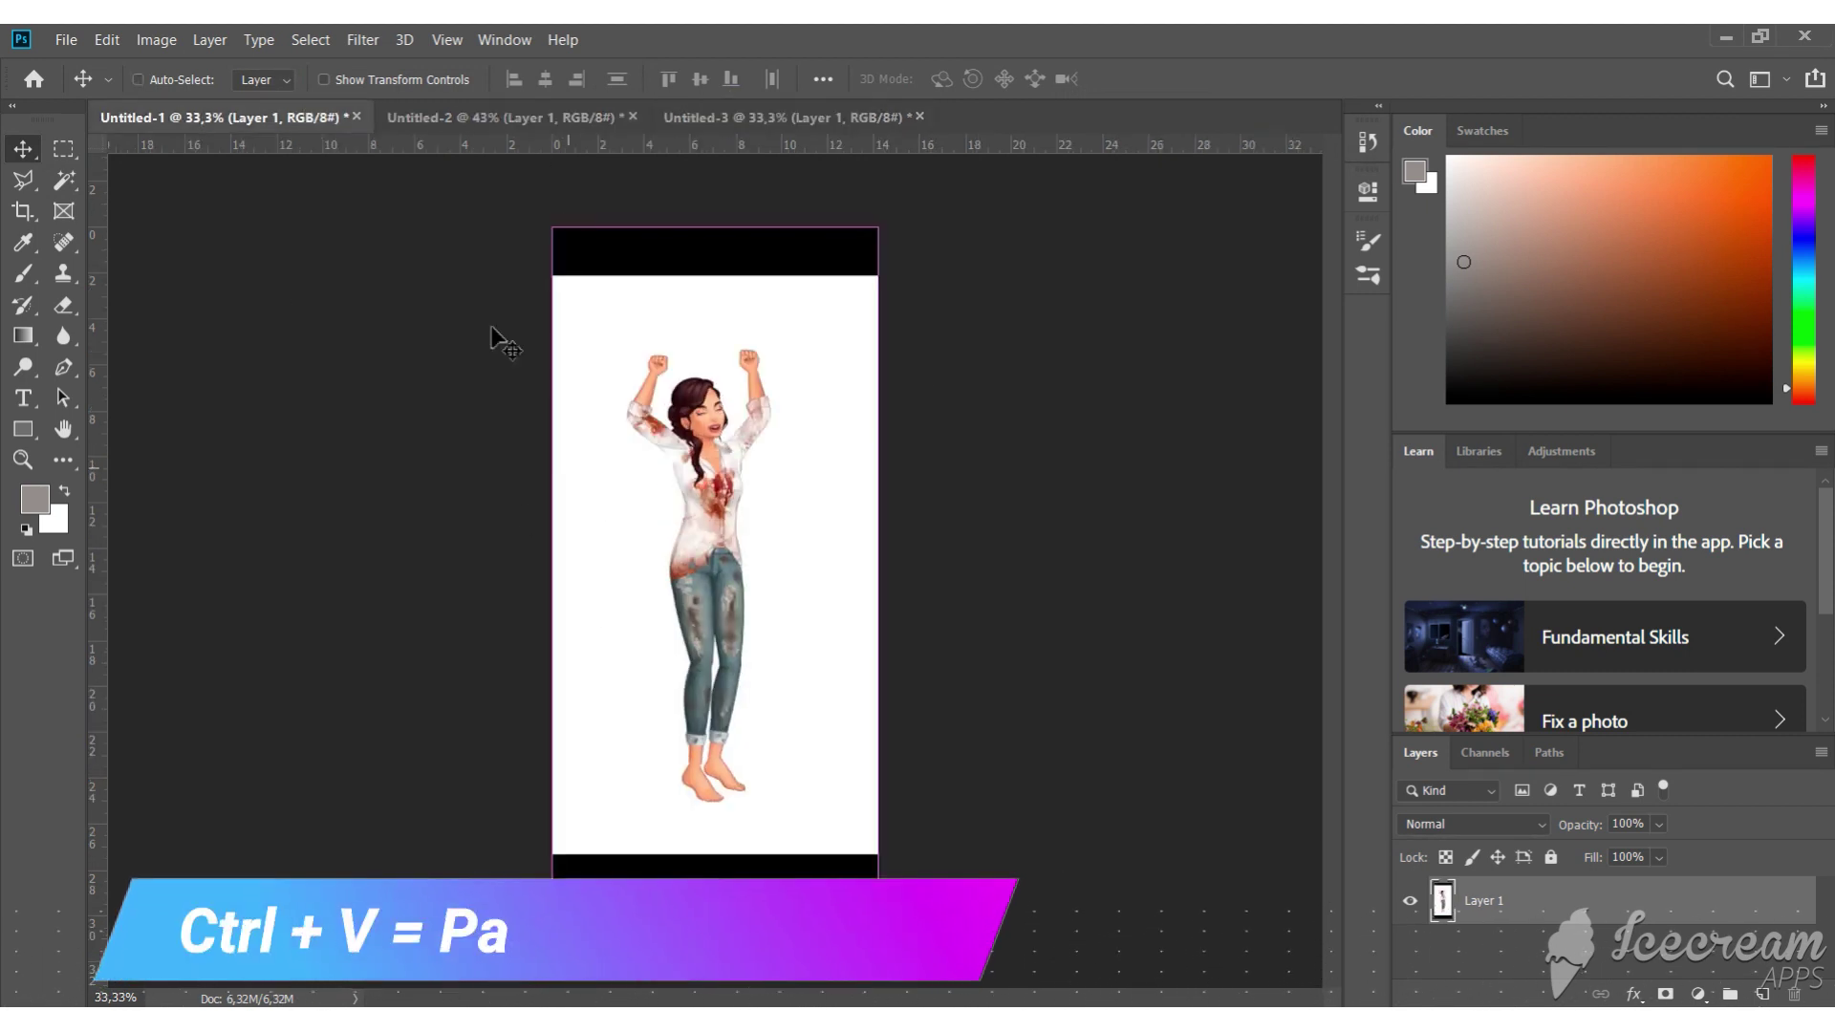
Crop the top black bar and bottom navigation bar off the raised-arms screenshot
{"action": "key", "text": "c"}
{"action": "left_click_drag", "start_coordinate": [715, 229], "coordinate": [715, 340]}
{"action": "left_click_drag", "start_coordinate": [715, 860], "coordinate": [715, 810]}
{"action": "left_click", "coordinate": [1252, 81]}
Select the white background with the Magic Wand, delete it, and deselect
{"action": "key", "text": "w"}
{"action": "key", "text": "ctrl+0"}
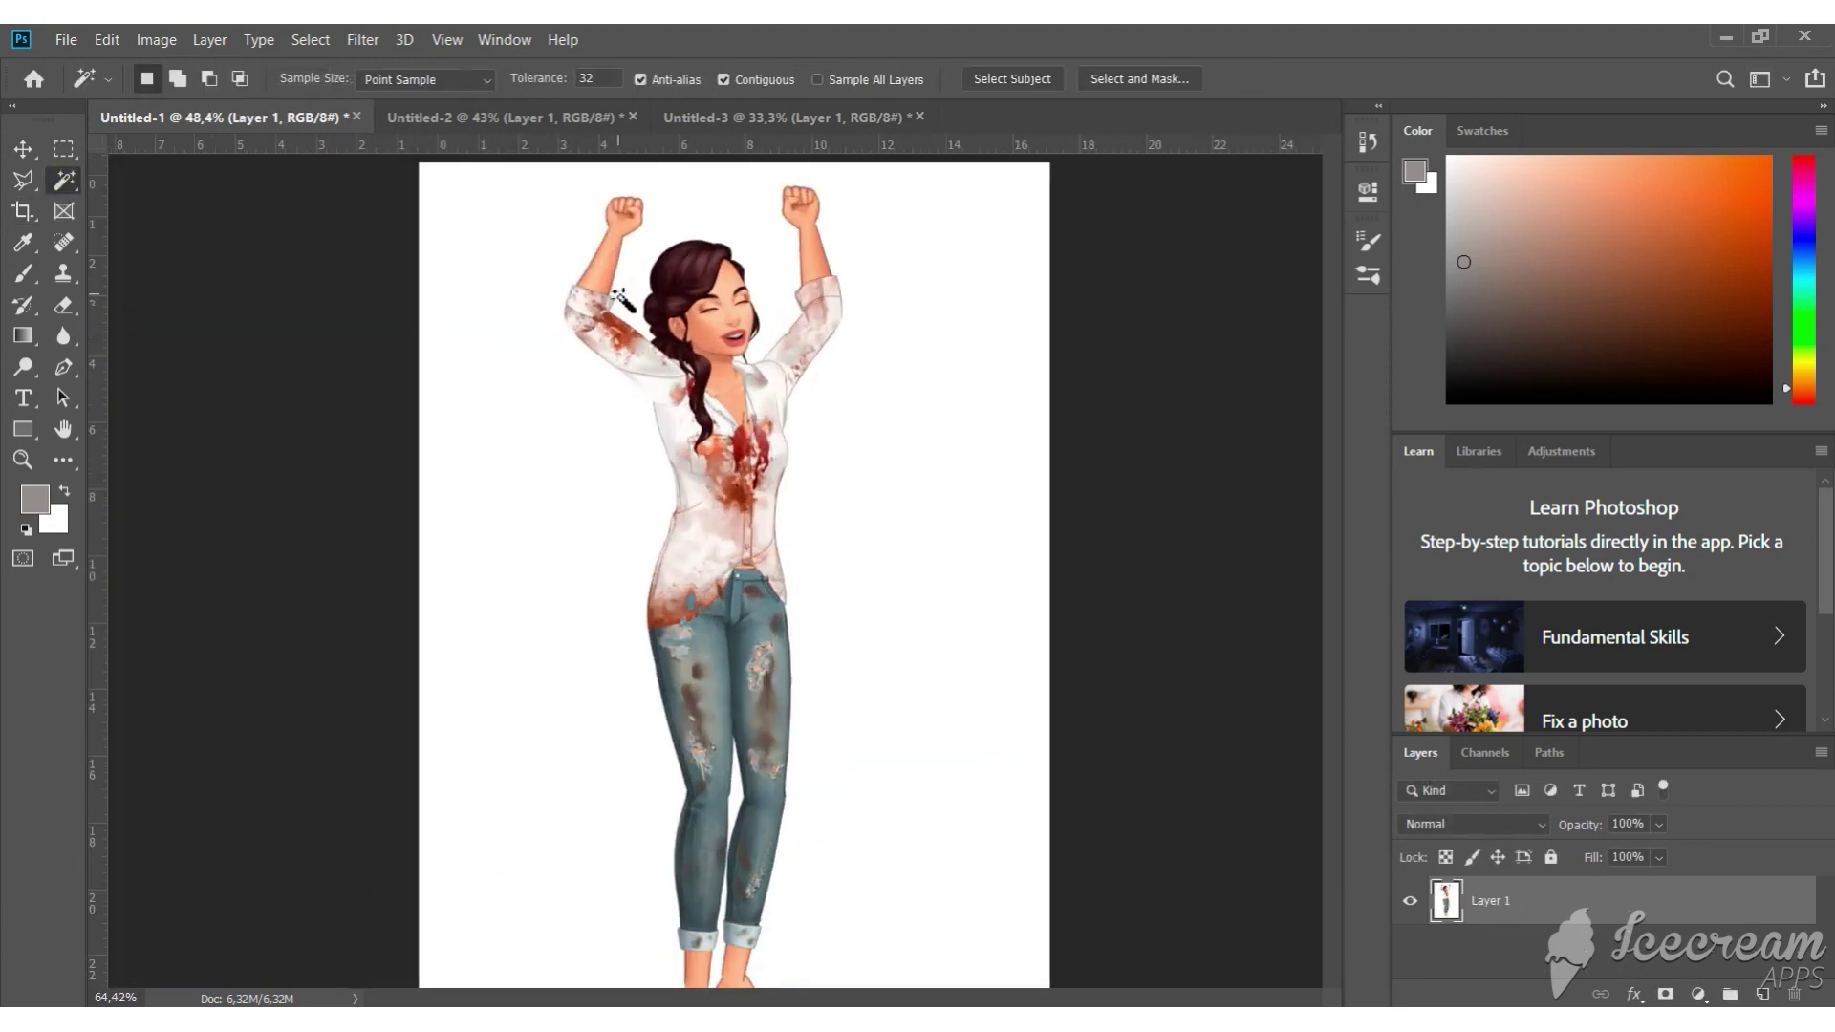
{"action": "key", "text": "b"}
{"action": "left_click", "coordinate": [63, 180]}
{"action": "left_click", "coordinate": [569, 528]}
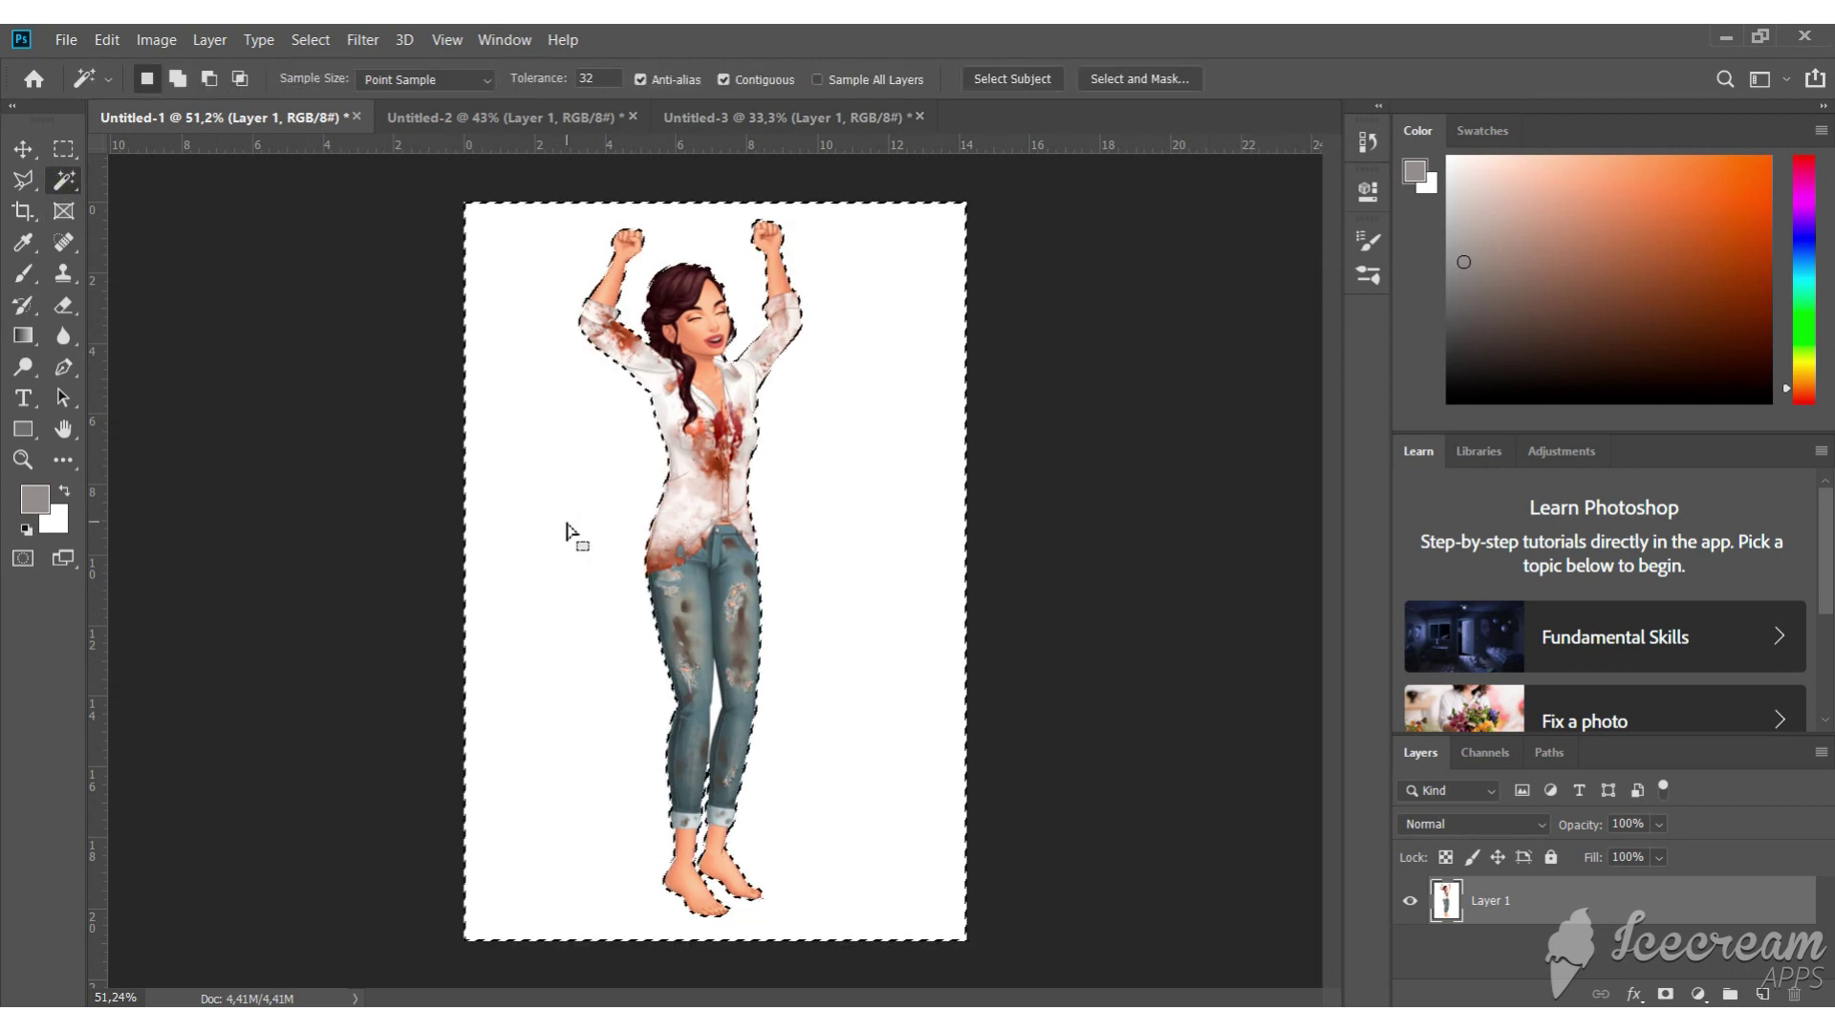
{"action": "key", "text": "Delete"}
{"action": "key", "text": "ctrl+d"}
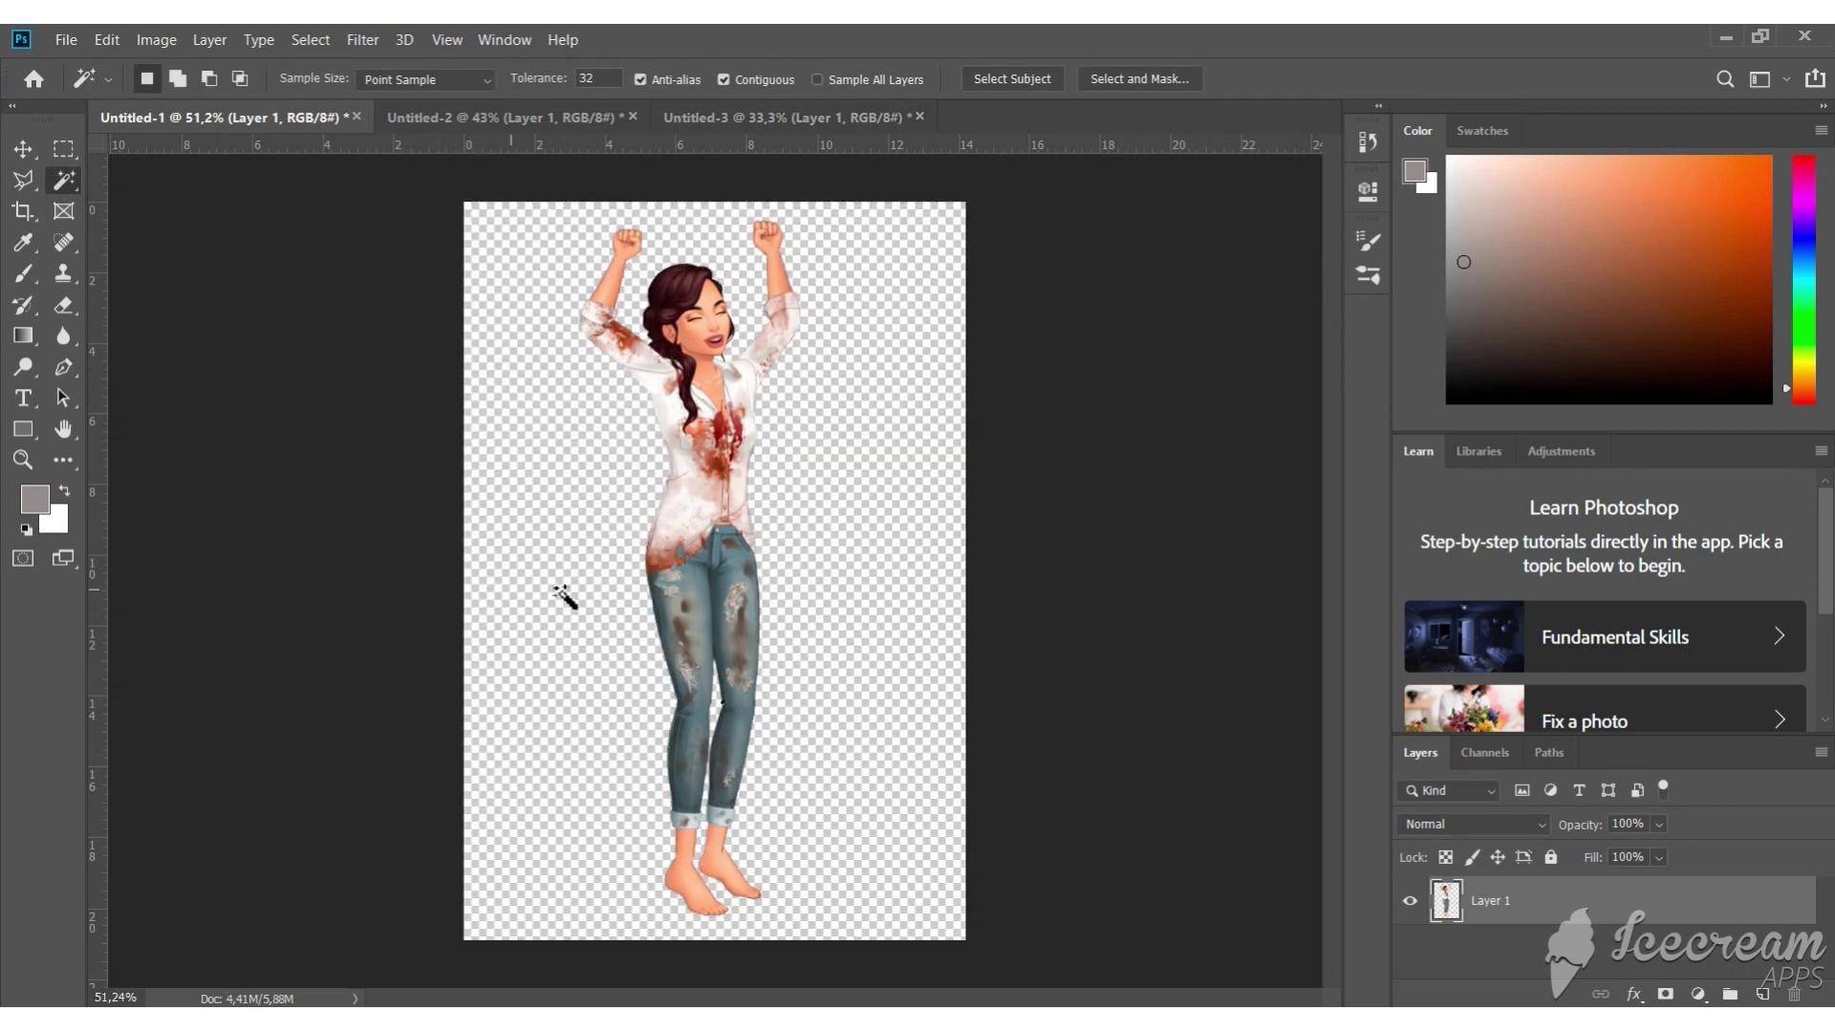
Drag the raised-arms figure into the sitting-figure document as Layer 2 at 77% opacity, aligned over it
{"action": "key", "text": "v"}
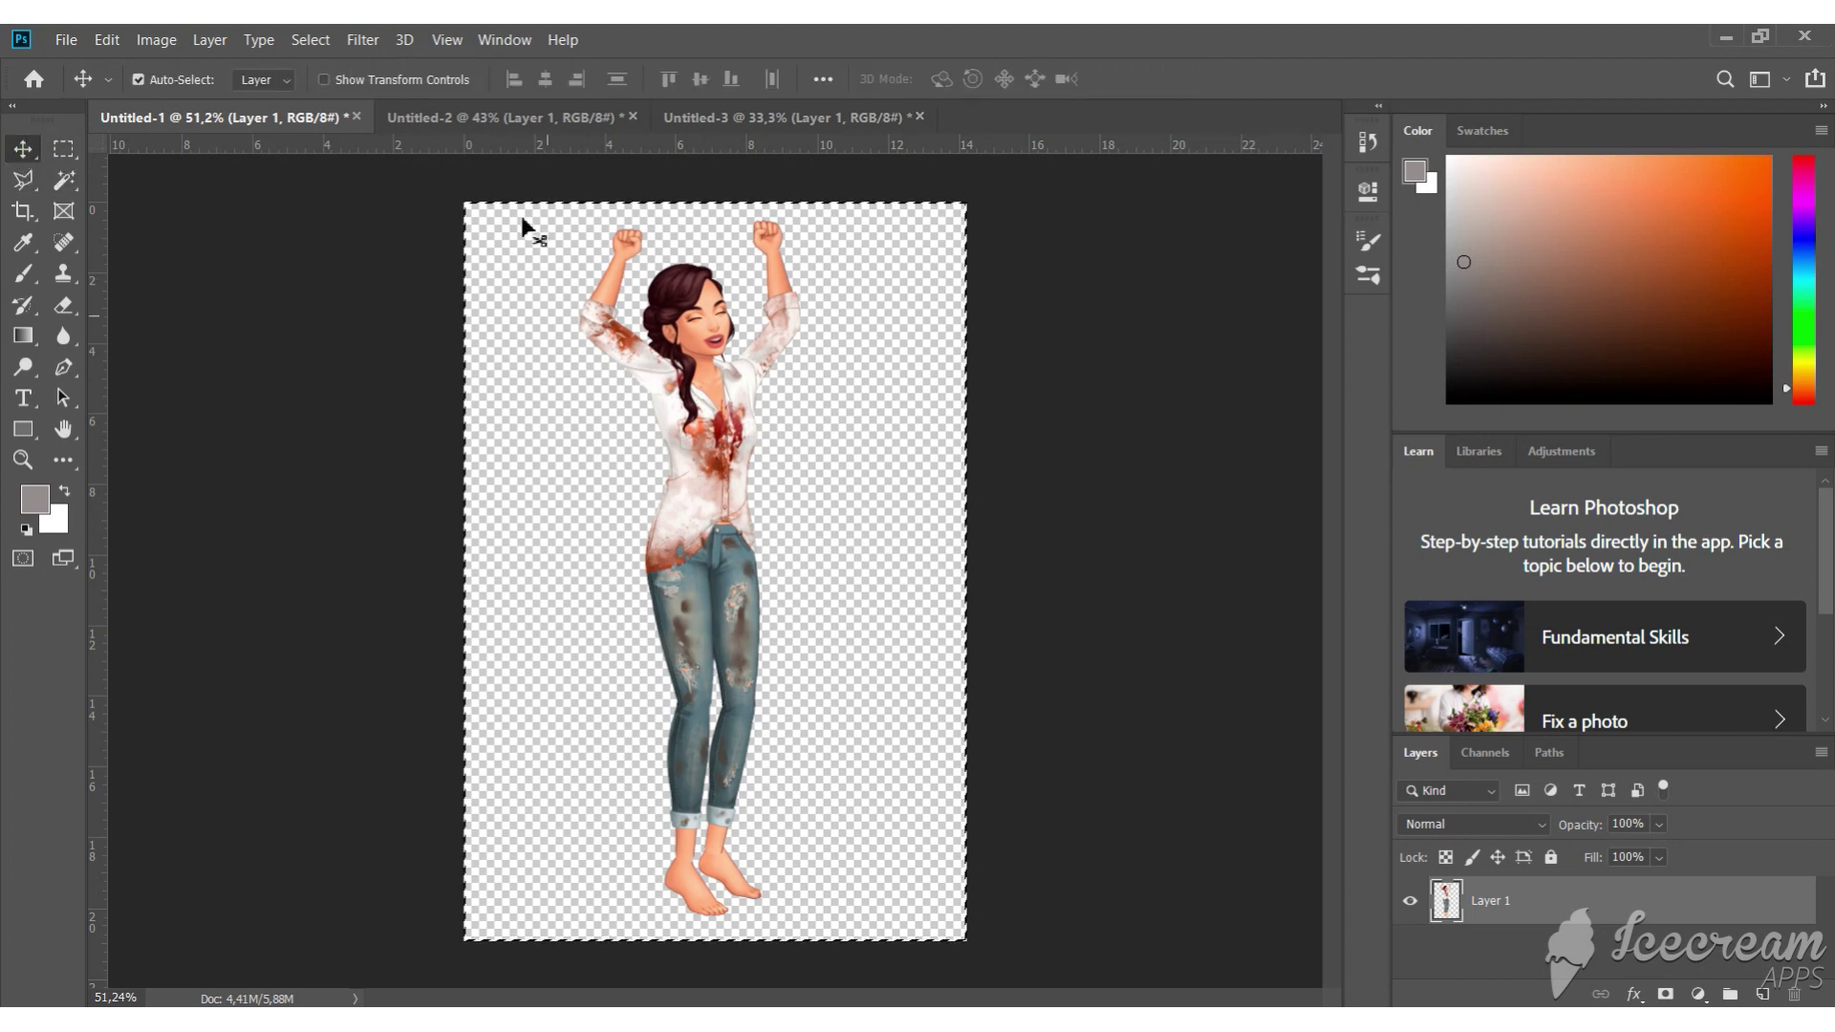
{"action": "left_click", "coordinate": [533, 119]}
{"action": "left_click_drag", "start_coordinate": [801, 692], "coordinate": [813, 741]}
{"action": "left_click_drag", "start_coordinate": [723, 521], "coordinate": [699, 669]}
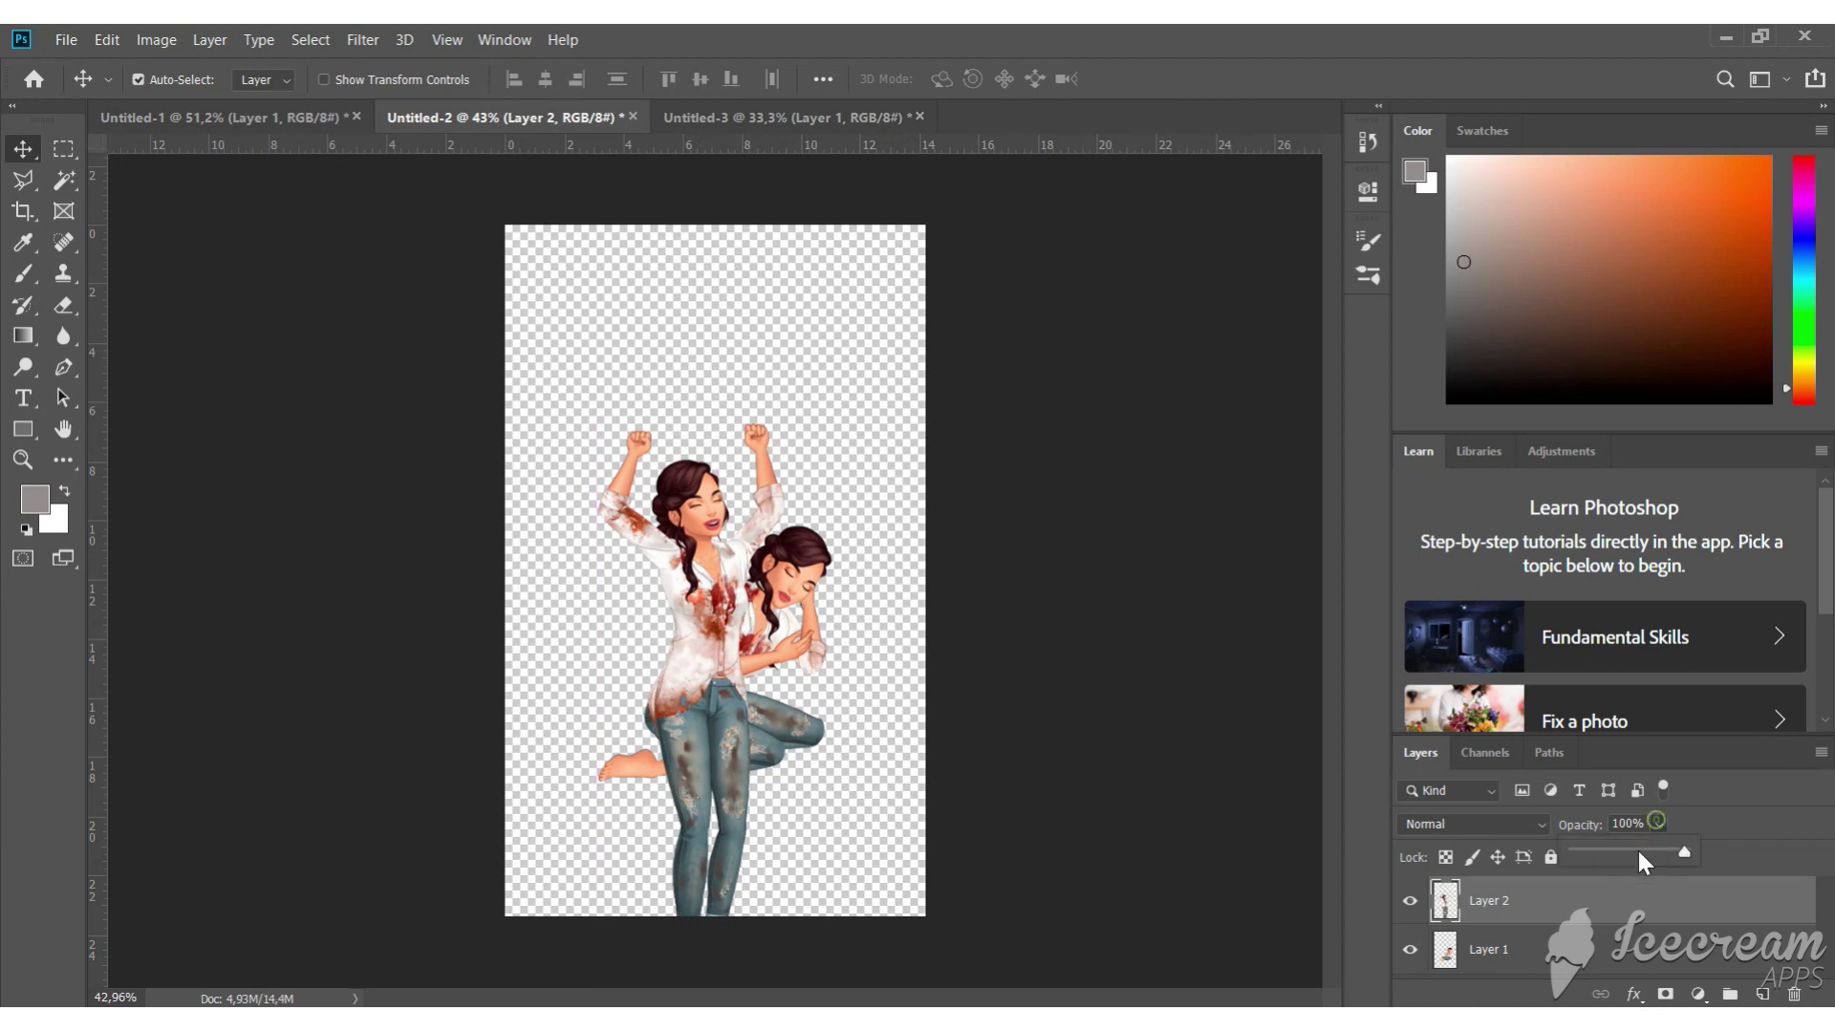
{"action": "left_click_drag", "start_coordinate": [1621, 848], "coordinate": [1660, 850]}
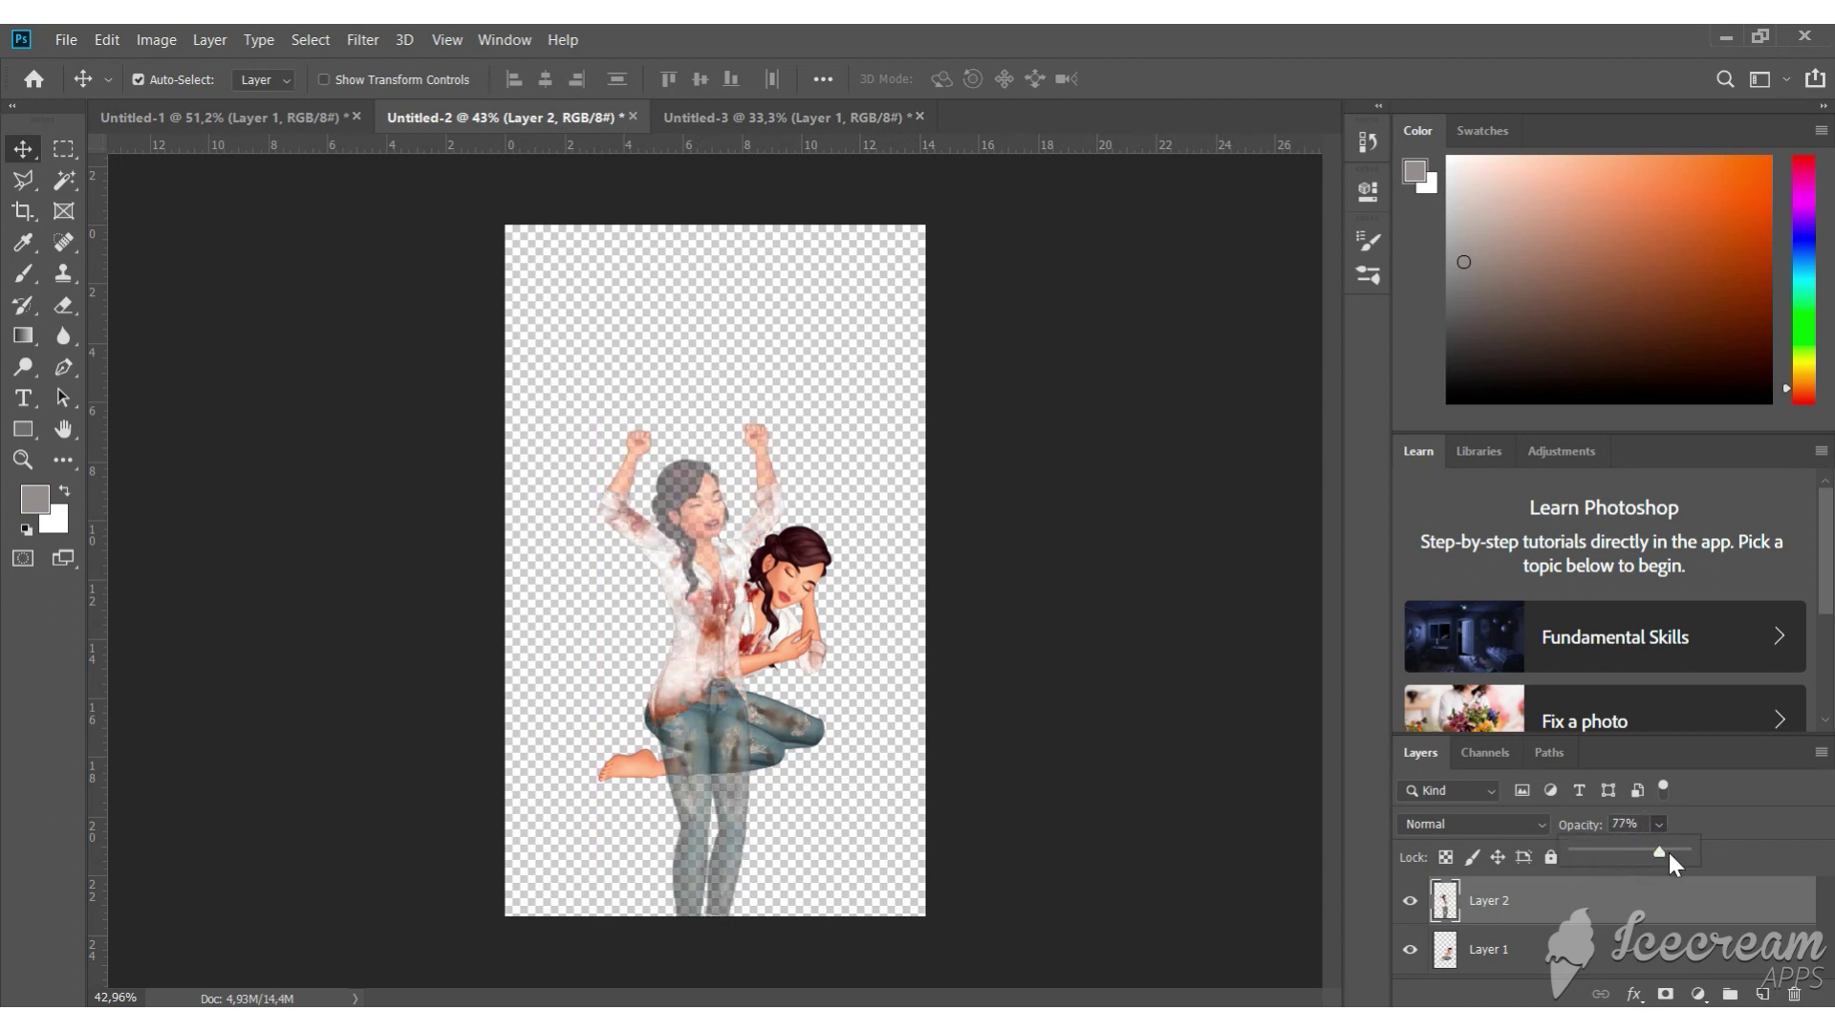
{"action": "left_click_drag", "start_coordinate": [712, 721], "coordinate": [700, 649]}
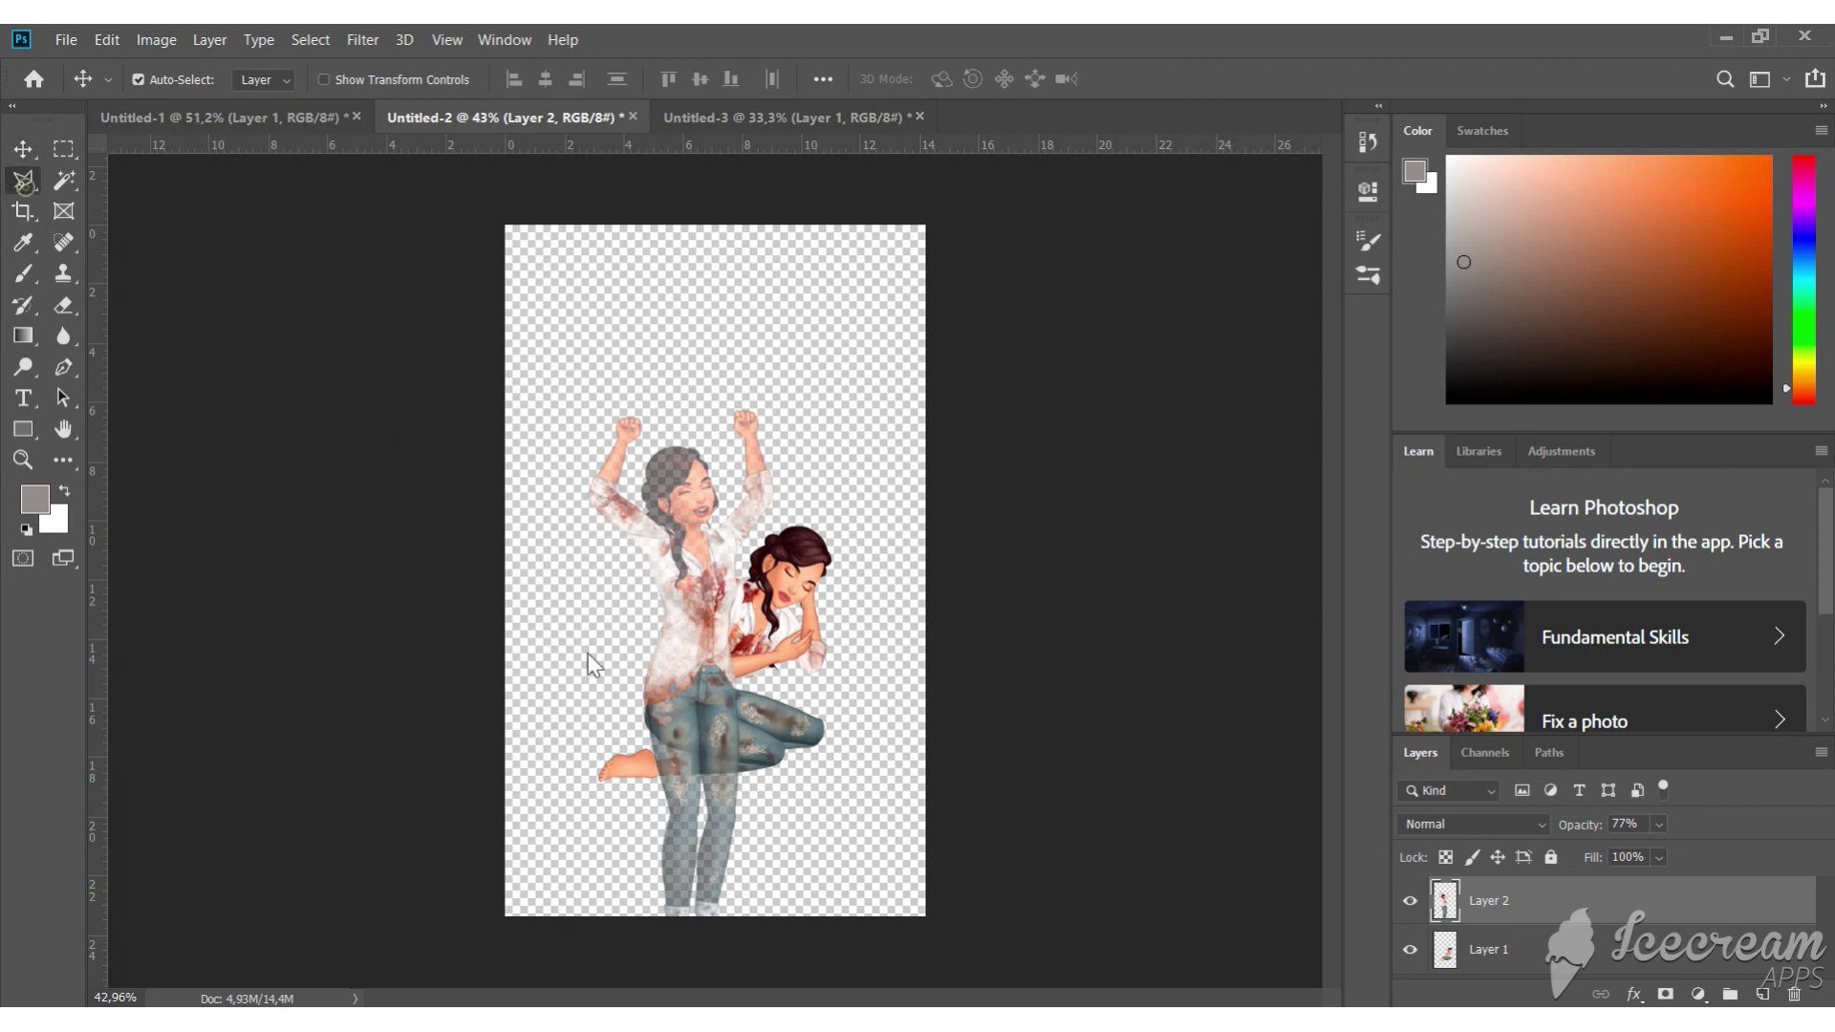
{"action": "key", "text": "l"}
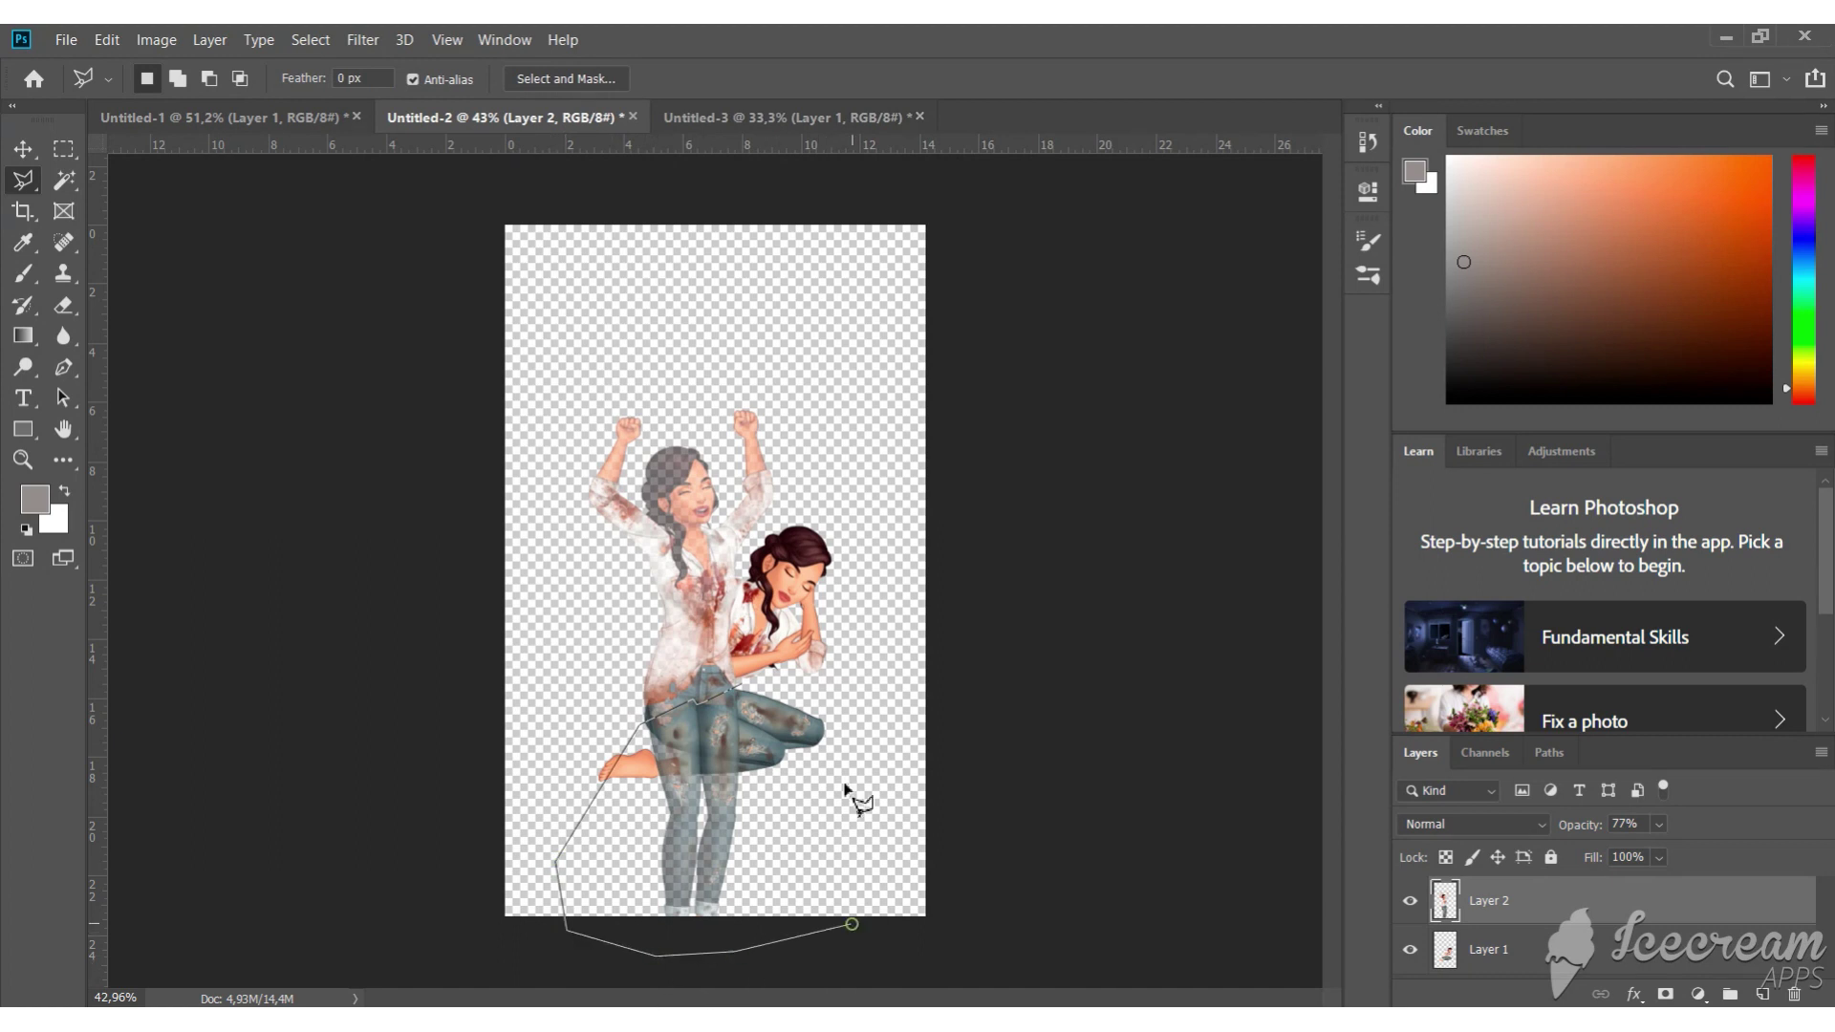
Erase the standing figure's lower legs and the kneeling girl's head-in-hands upper body
{"action": "left_click", "coordinate": [742, 687]}
{"action": "key", "text": "Delete"}
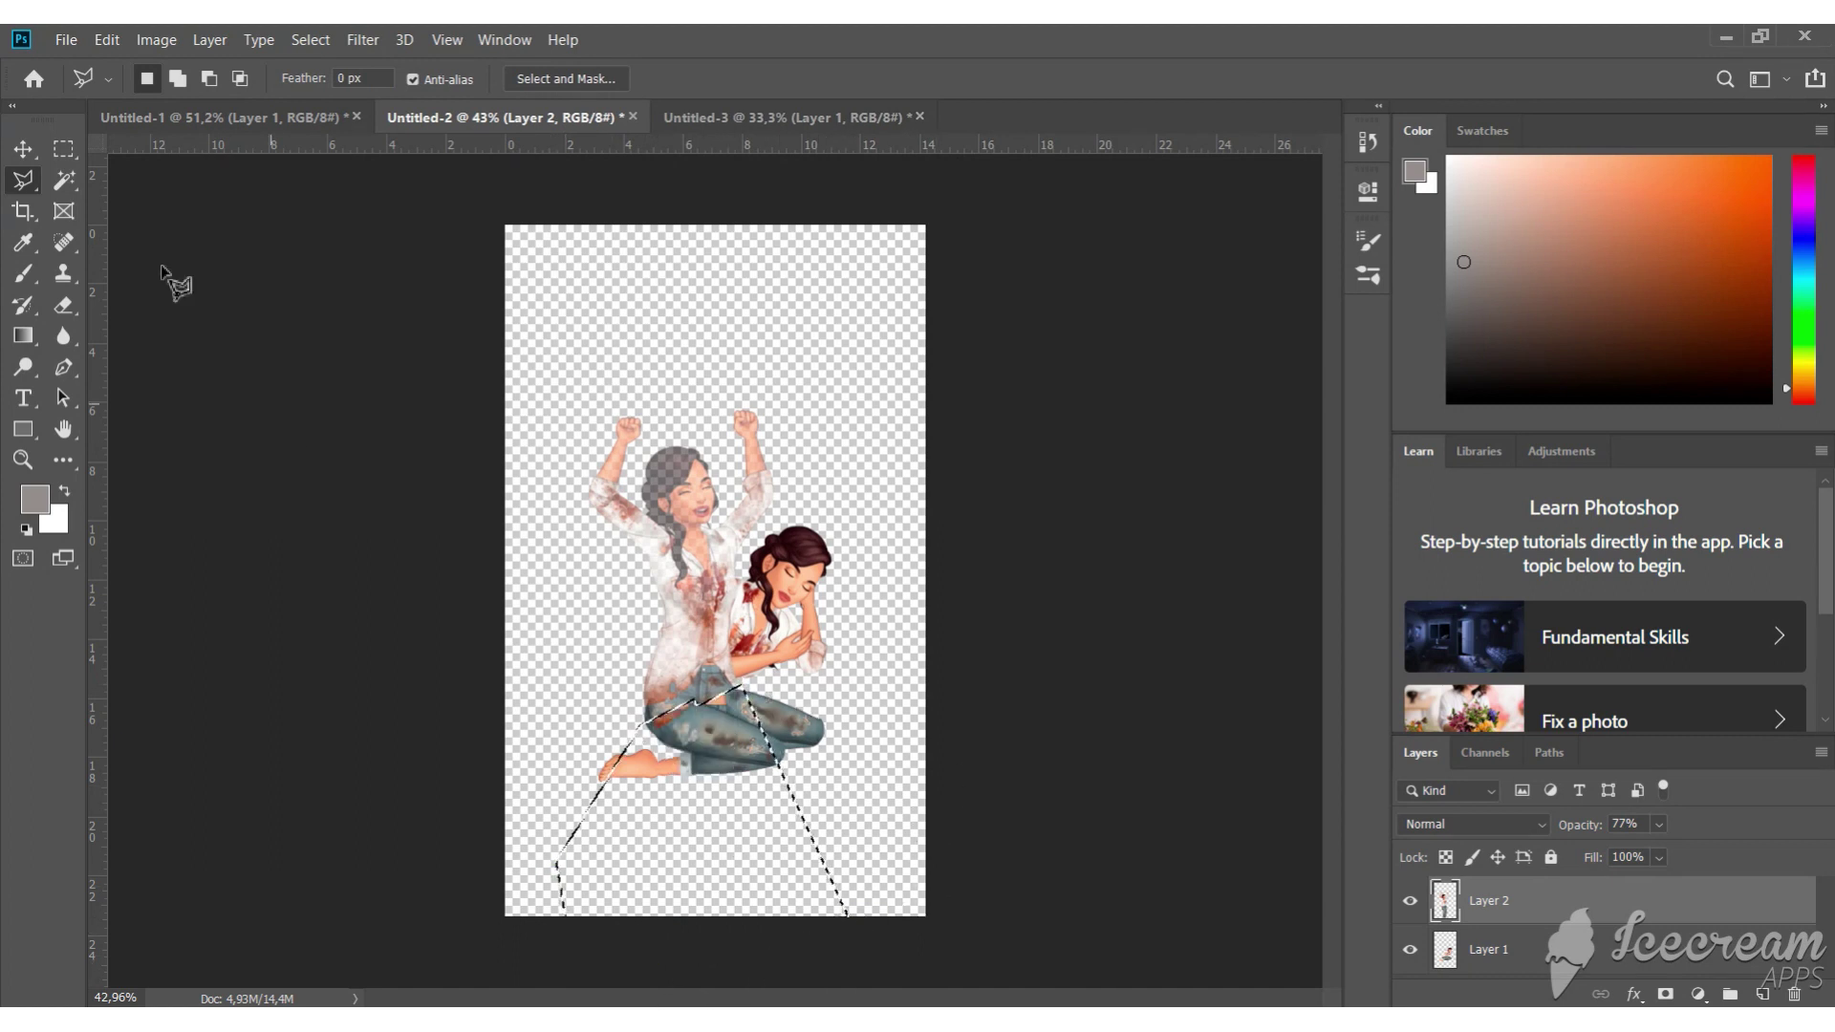
{"action": "left_click", "coordinate": [1636, 967]}
{"action": "scroll", "coordinate": [860, 606], "scroll_direction": "up", "scroll_amount": 2}
{"action": "left_click", "coordinate": [845, 485]}
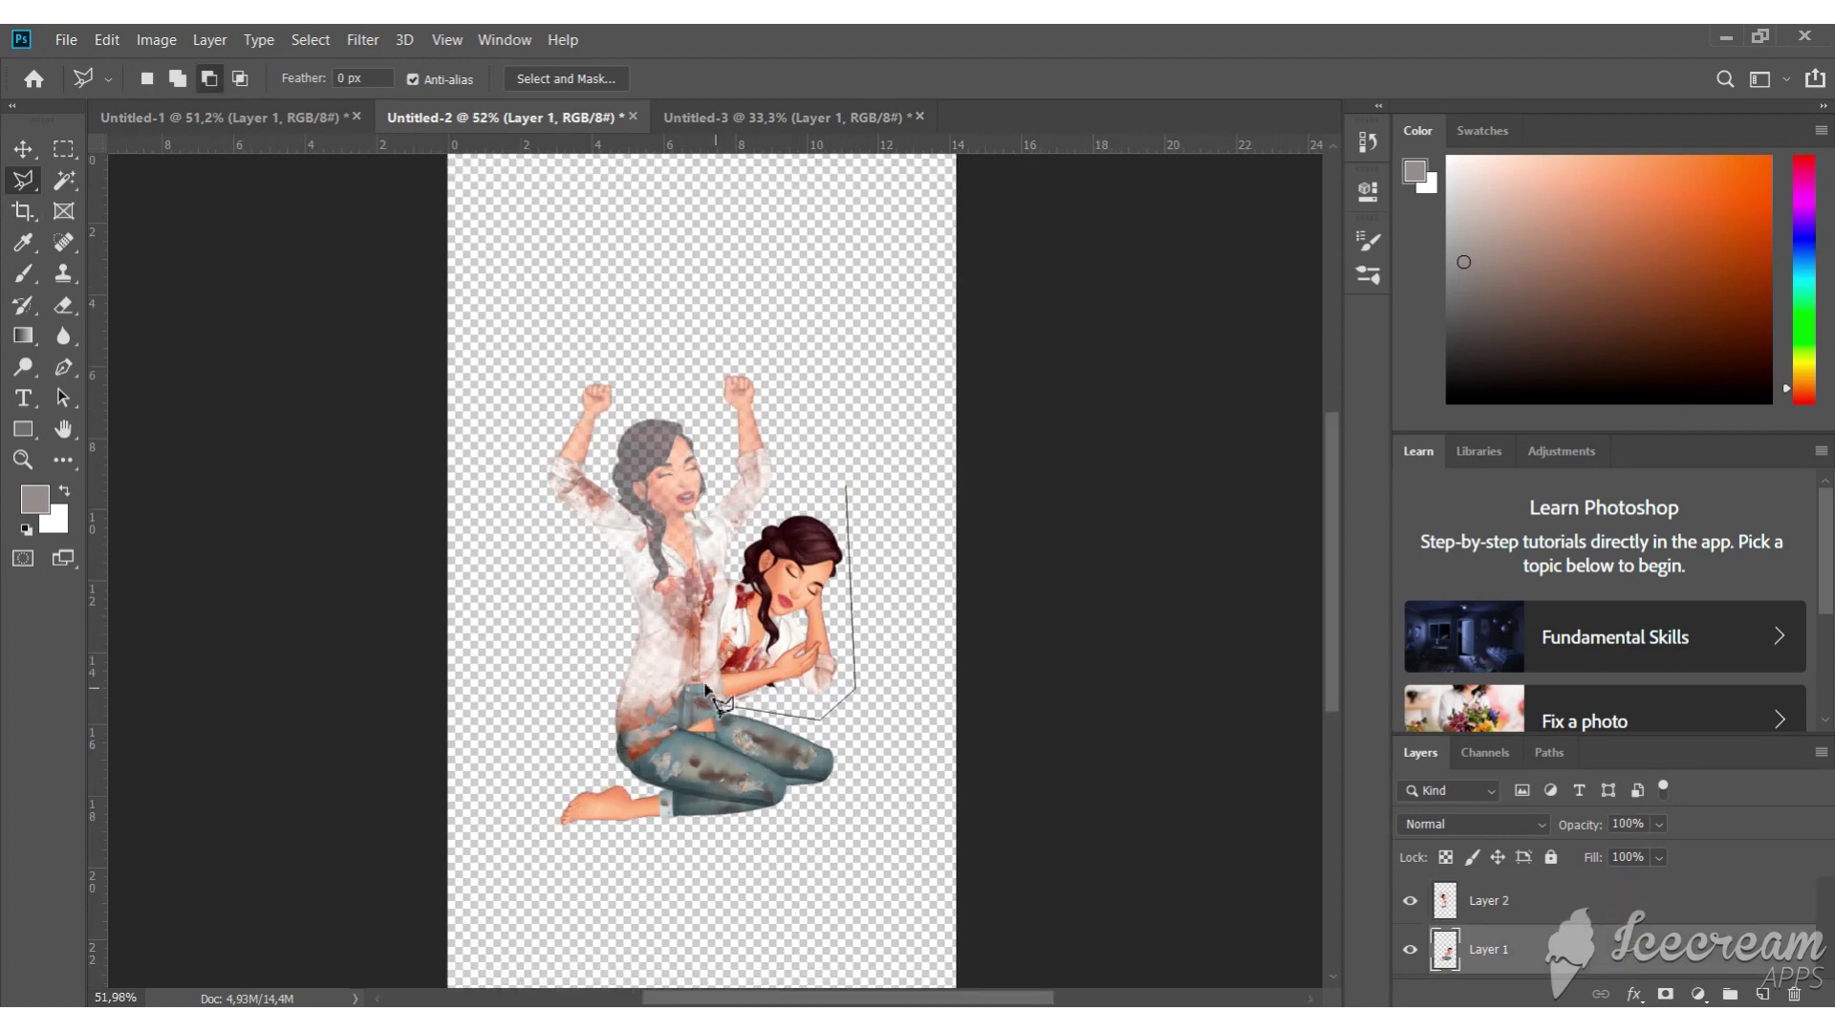
{"action": "left_click", "coordinate": [848, 487]}
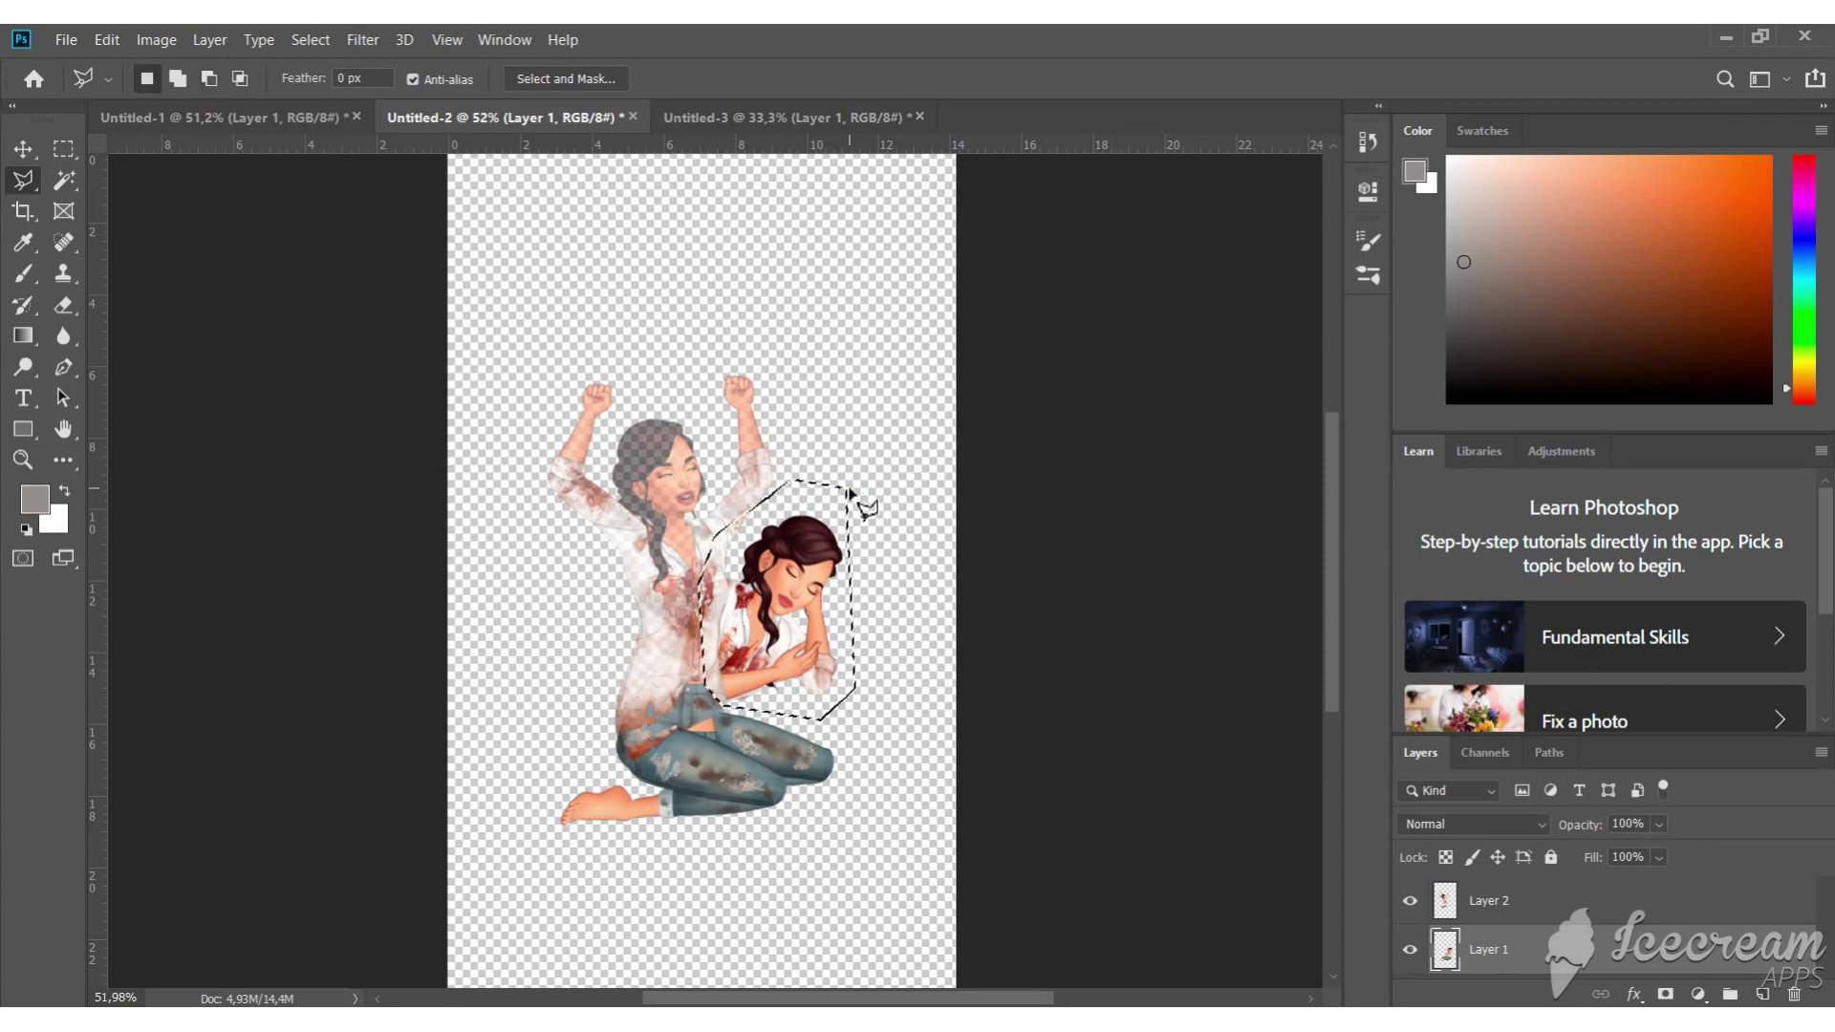
{"action": "key", "text": "Delete"}
Set the raised-arms Layer 2 back to 100% opacity and clear the selection
{"action": "left_click", "coordinate": [1489, 901]}
{"action": "left_click_drag", "start_coordinate": [1663, 822], "coordinate": [1732, 848]}
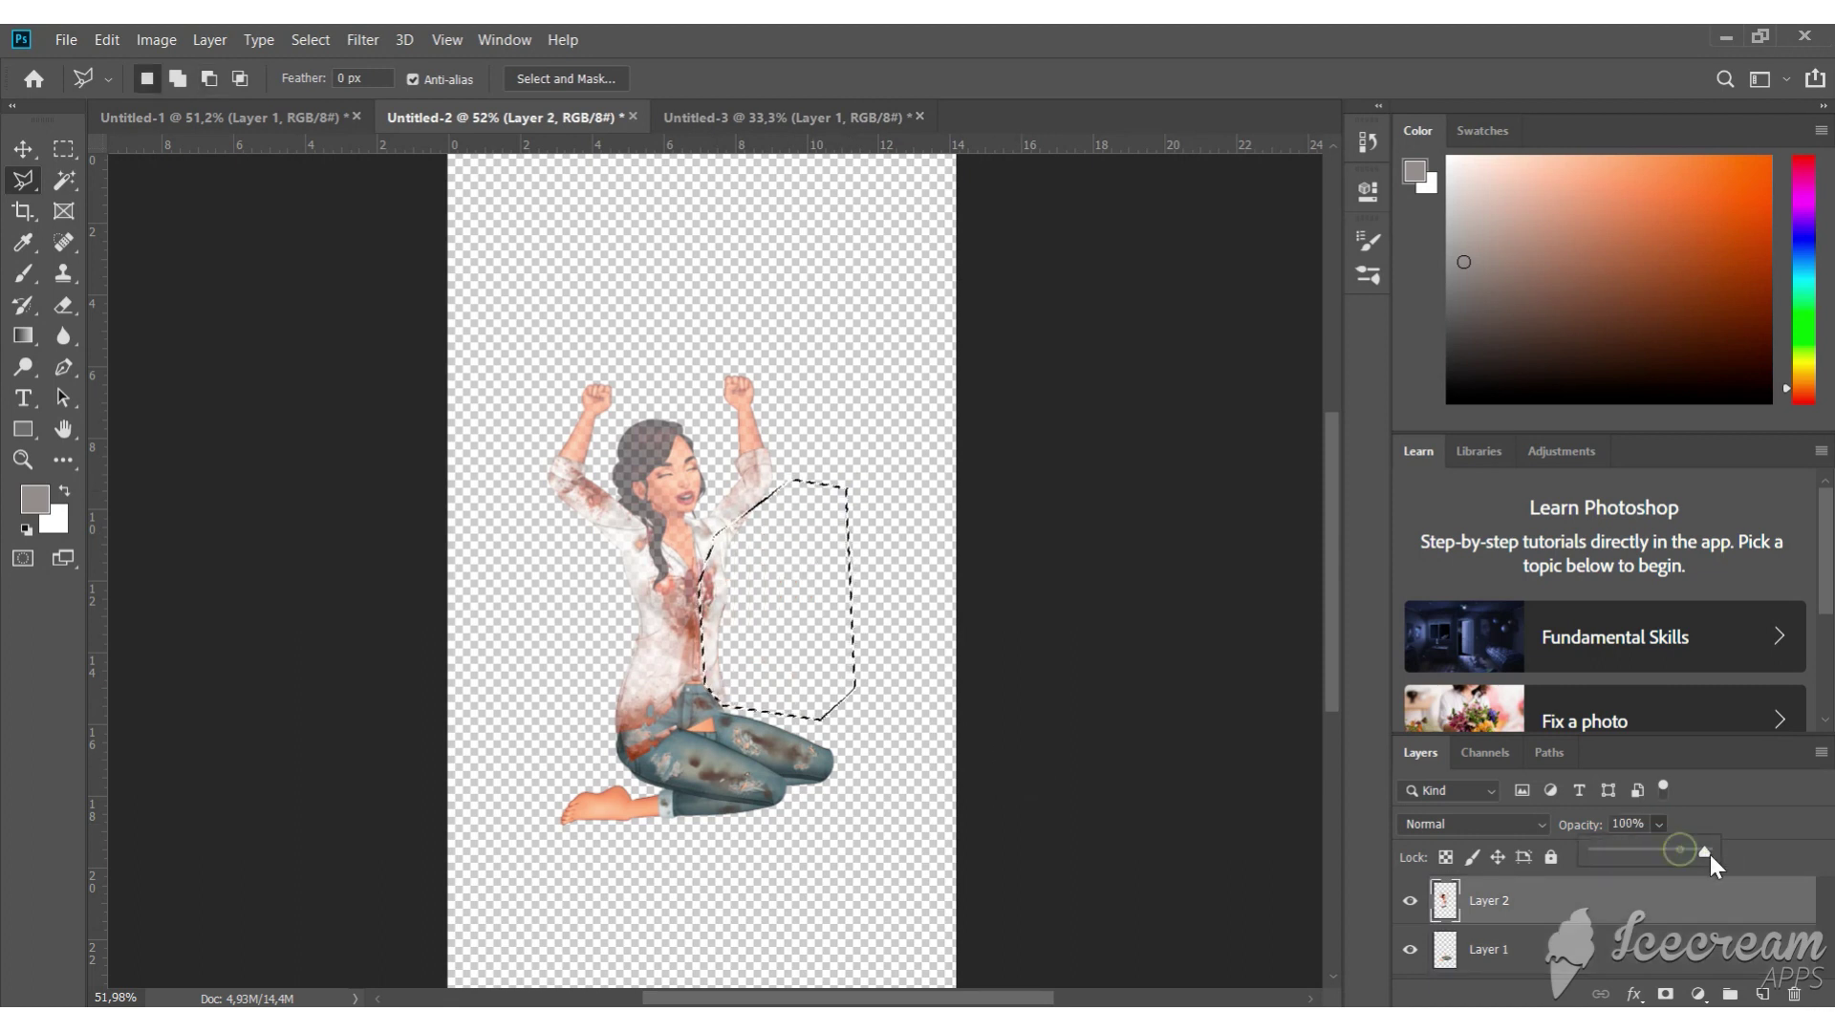
{"action": "key", "text": "ctrl+d"}
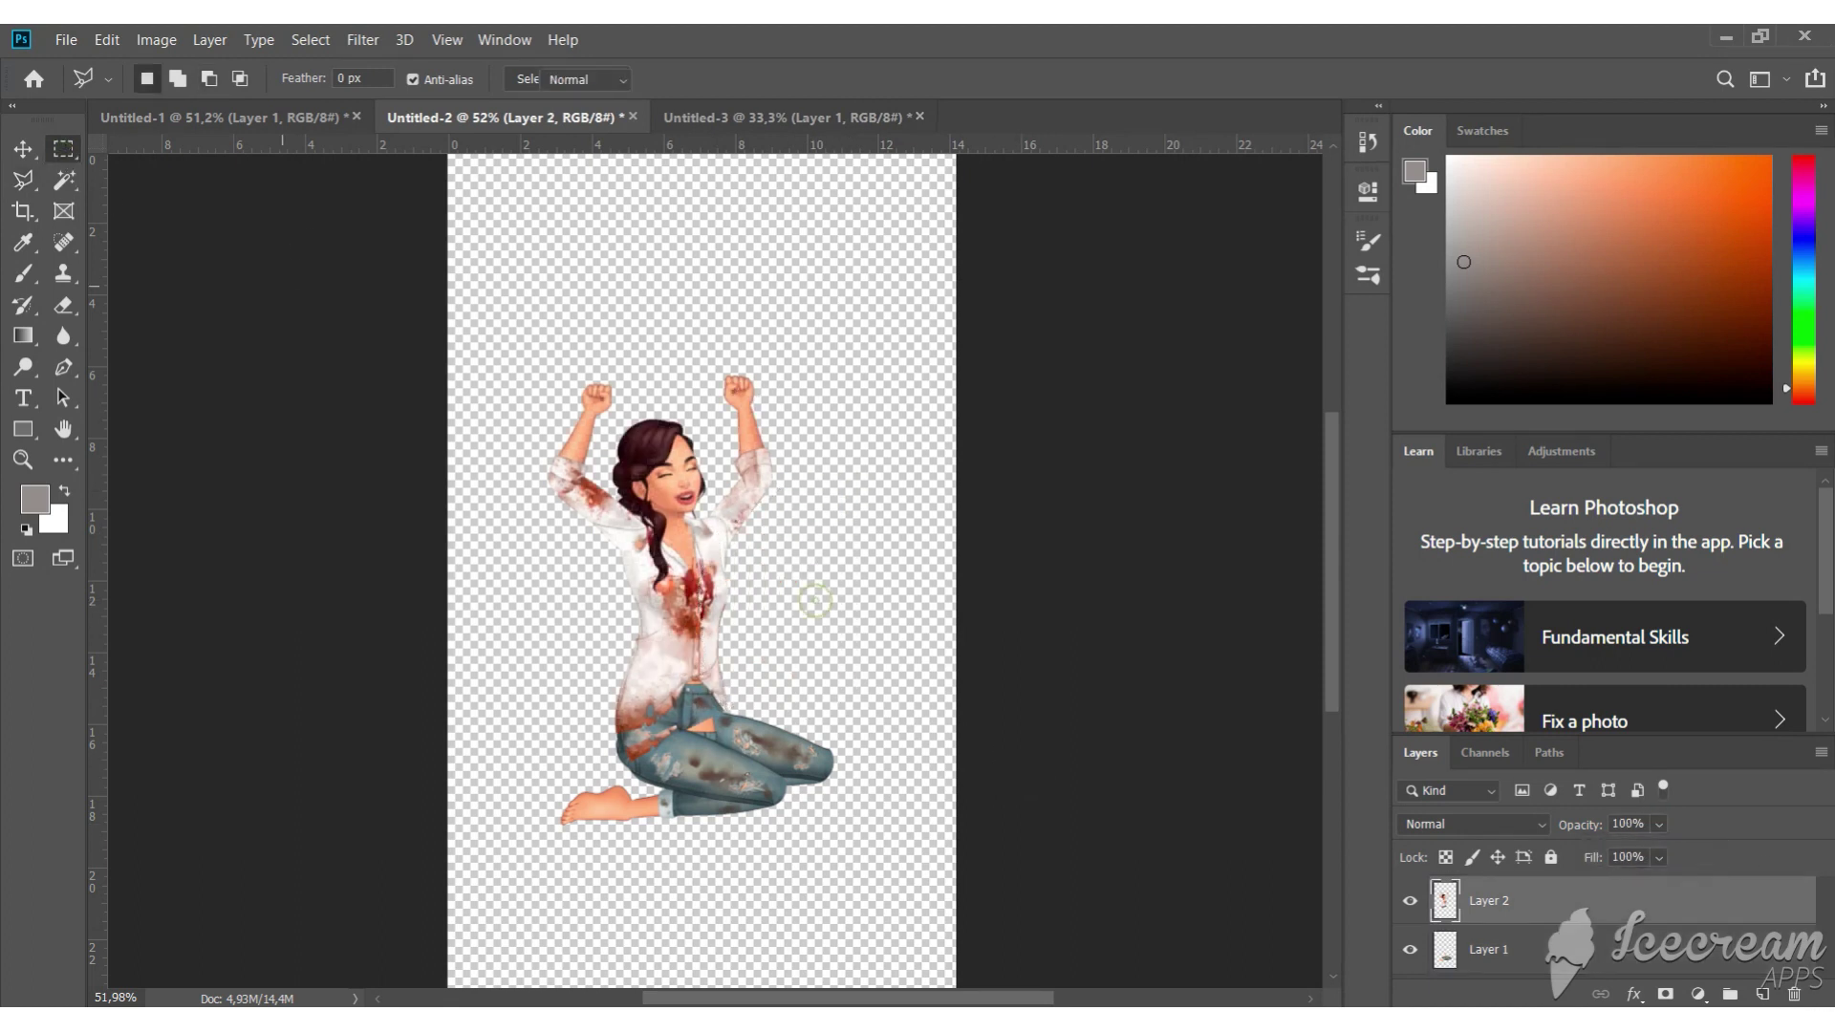
{"action": "key", "text": "v"}
{"action": "left_click", "coordinate": [673, 649]}
Nudge the raised-arms figure into line with the legs and adjust Eraser and Clone Stamp brushes
{"action": "left_click_drag", "start_coordinate": [672, 643], "coordinate": [668, 633]}
{"action": "scroll", "coordinate": [661, 855], "scroll_direction": "up", "scroll_amount": 1}
{"action": "scroll", "coordinate": [661, 860], "scroll_direction": "up", "scroll_amount": 8}
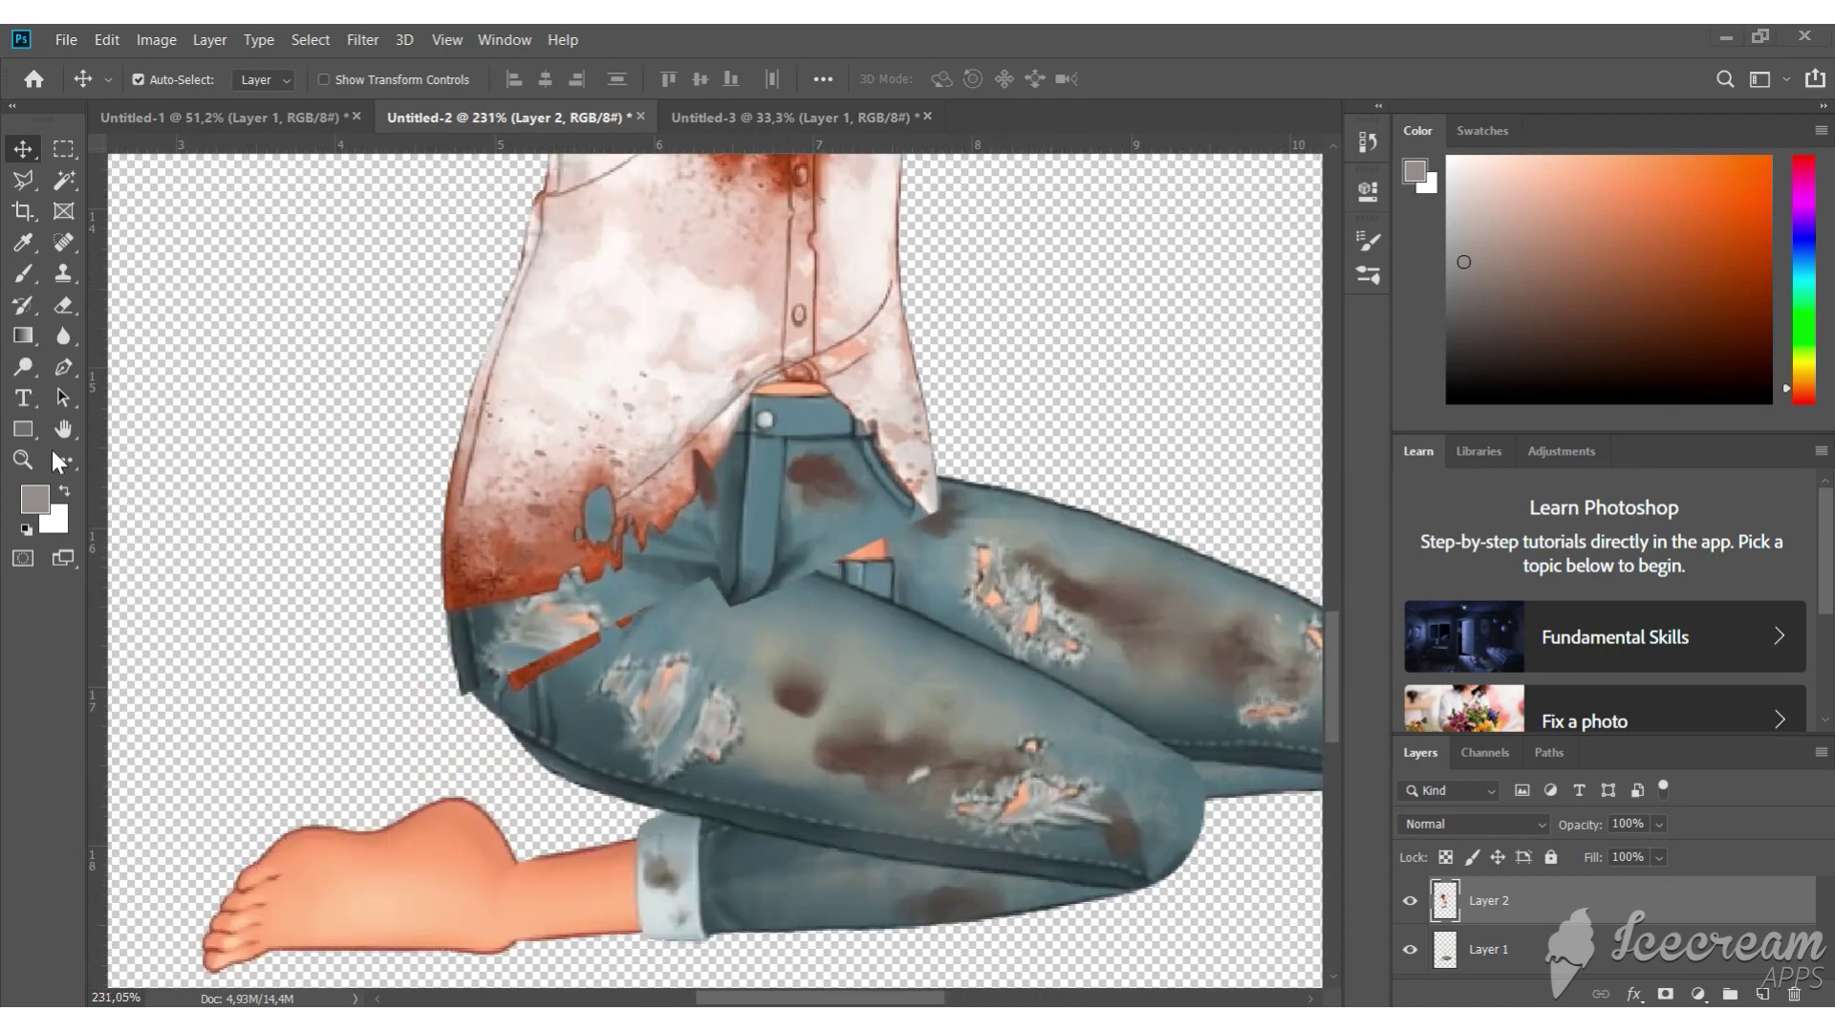
{"action": "left_click", "coordinate": [63, 305]}
{"action": "right_click", "coordinate": [917, 712]}
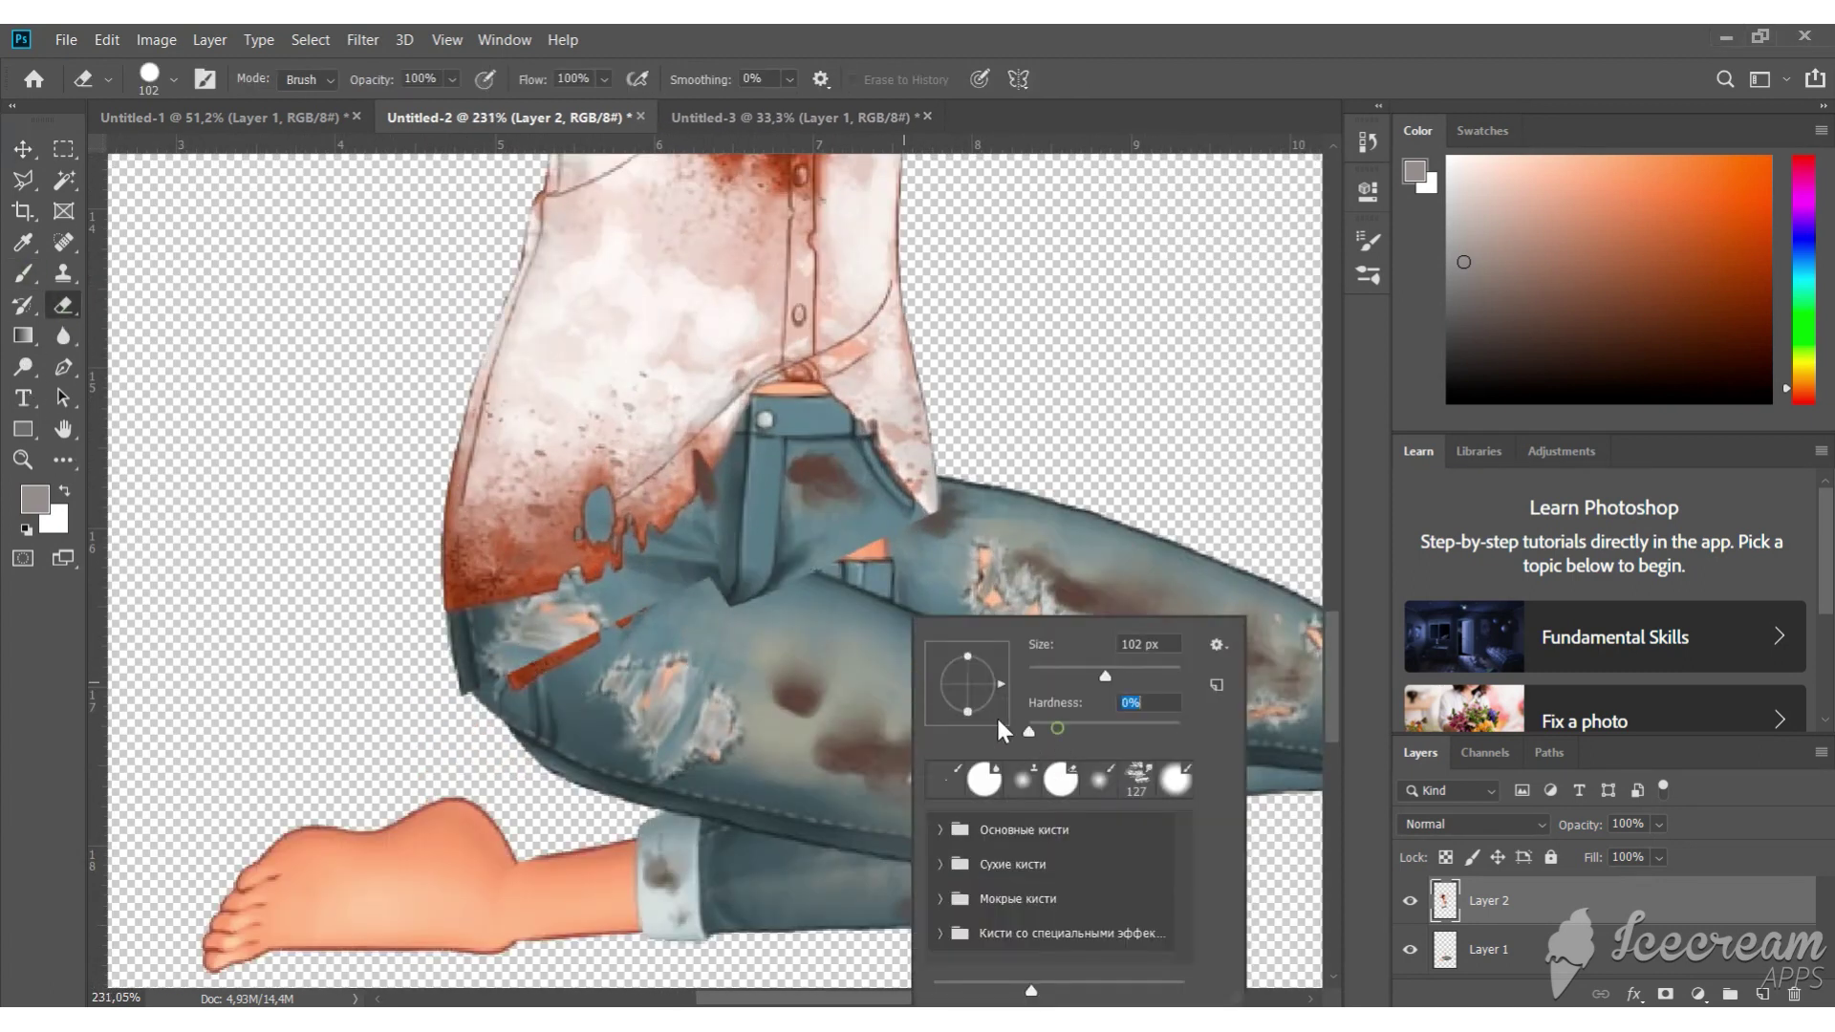
{"action": "key", "text": "Return"}
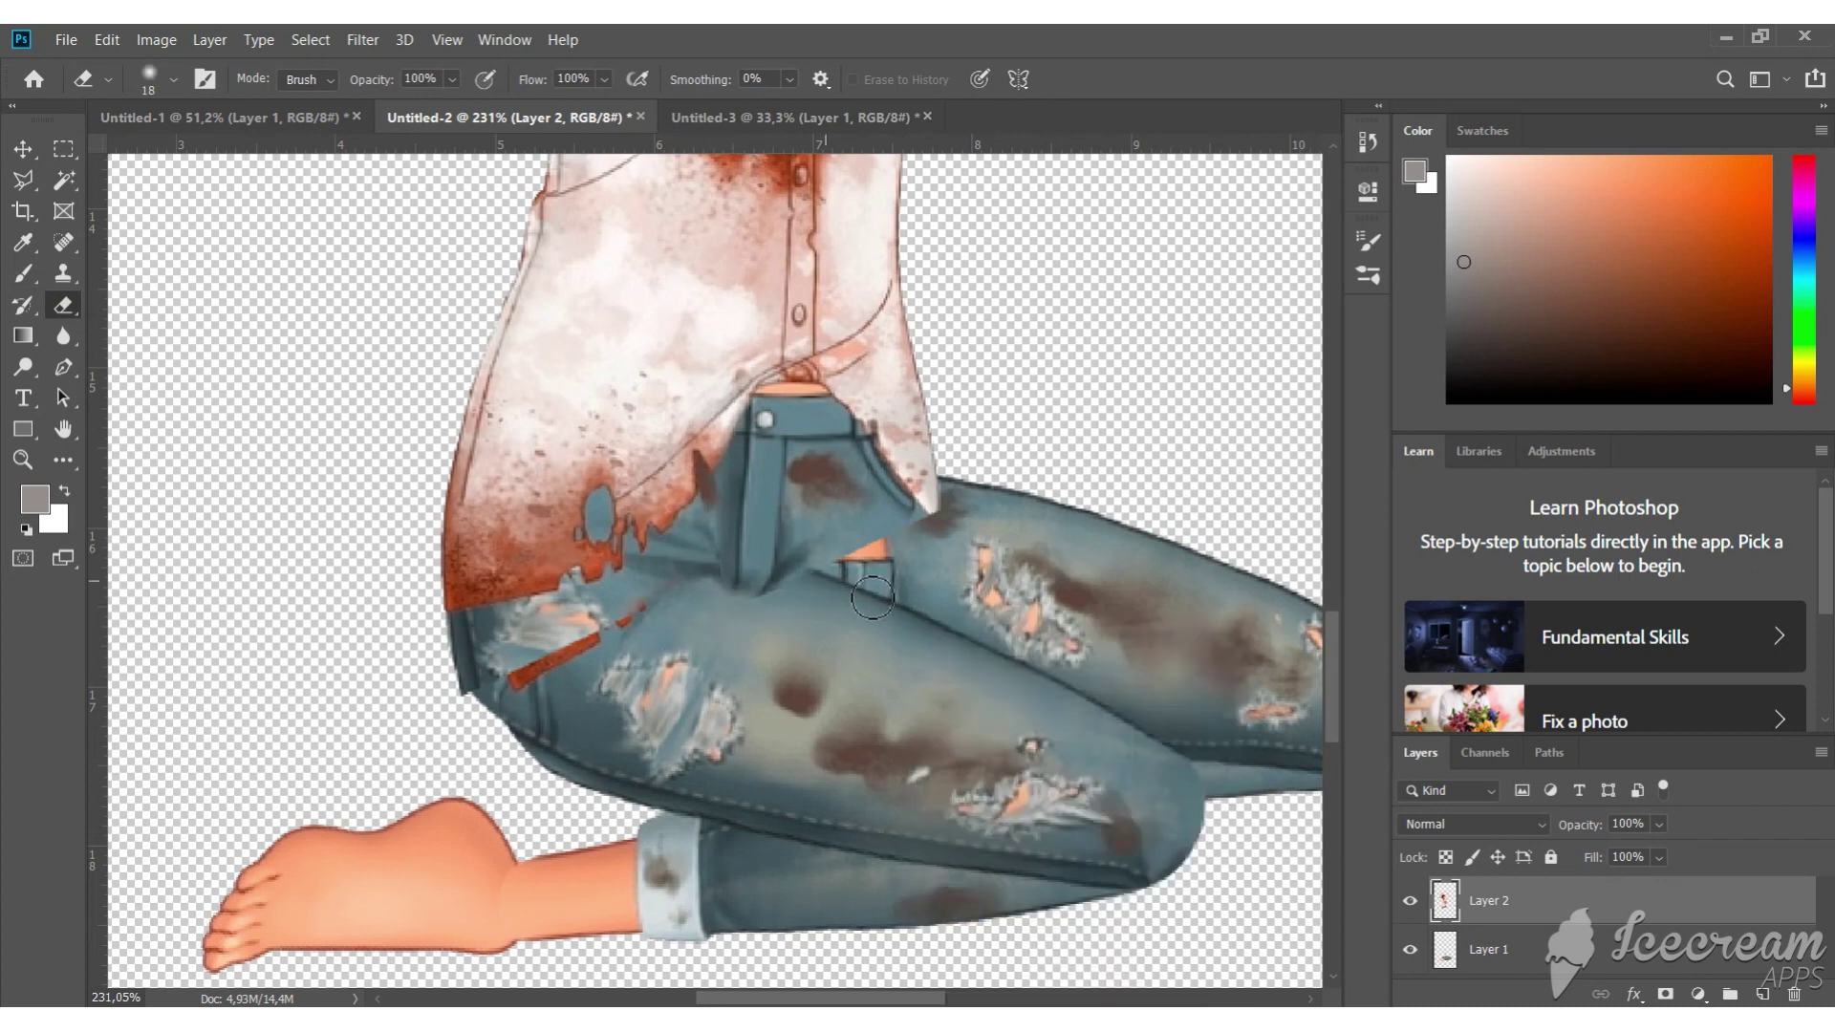
{"action": "left_click", "coordinate": [23, 273]}
{"action": "left_click", "coordinate": [63, 274]}
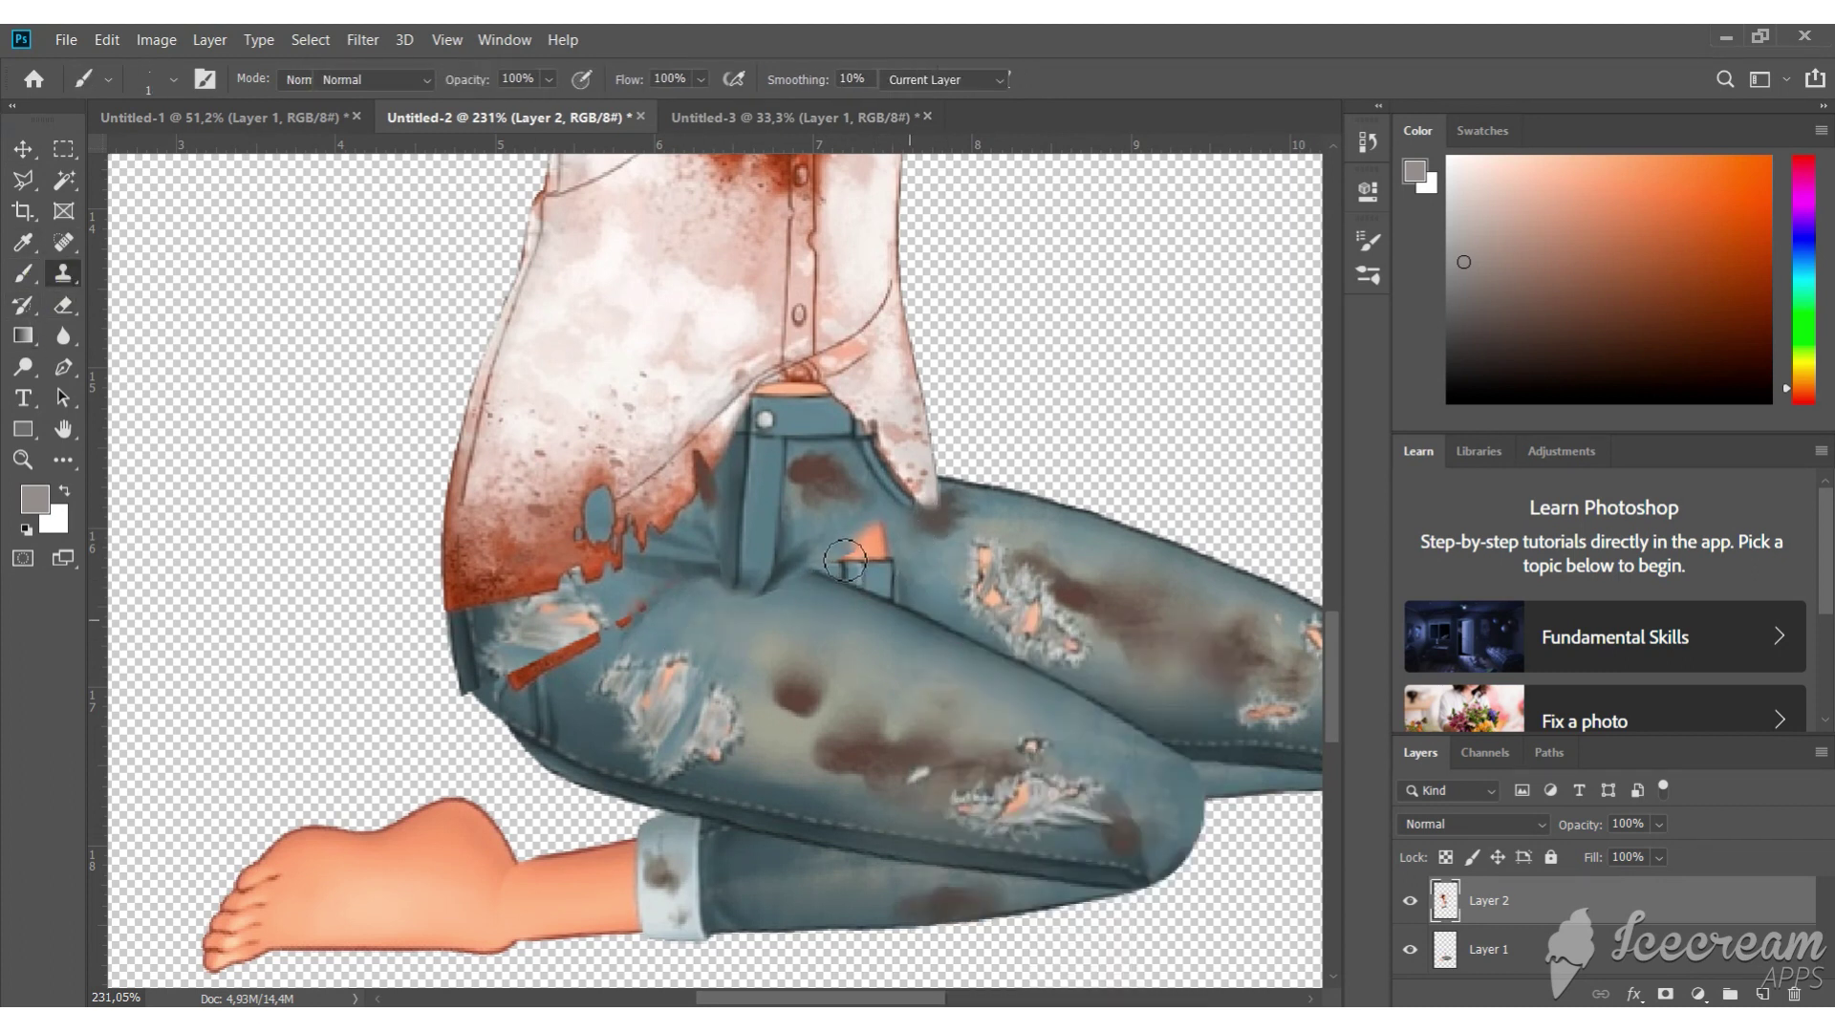
{"action": "right_click", "coordinate": [910, 576]}
{"action": "left_click", "coordinate": [841, 541], "text": "alt"}
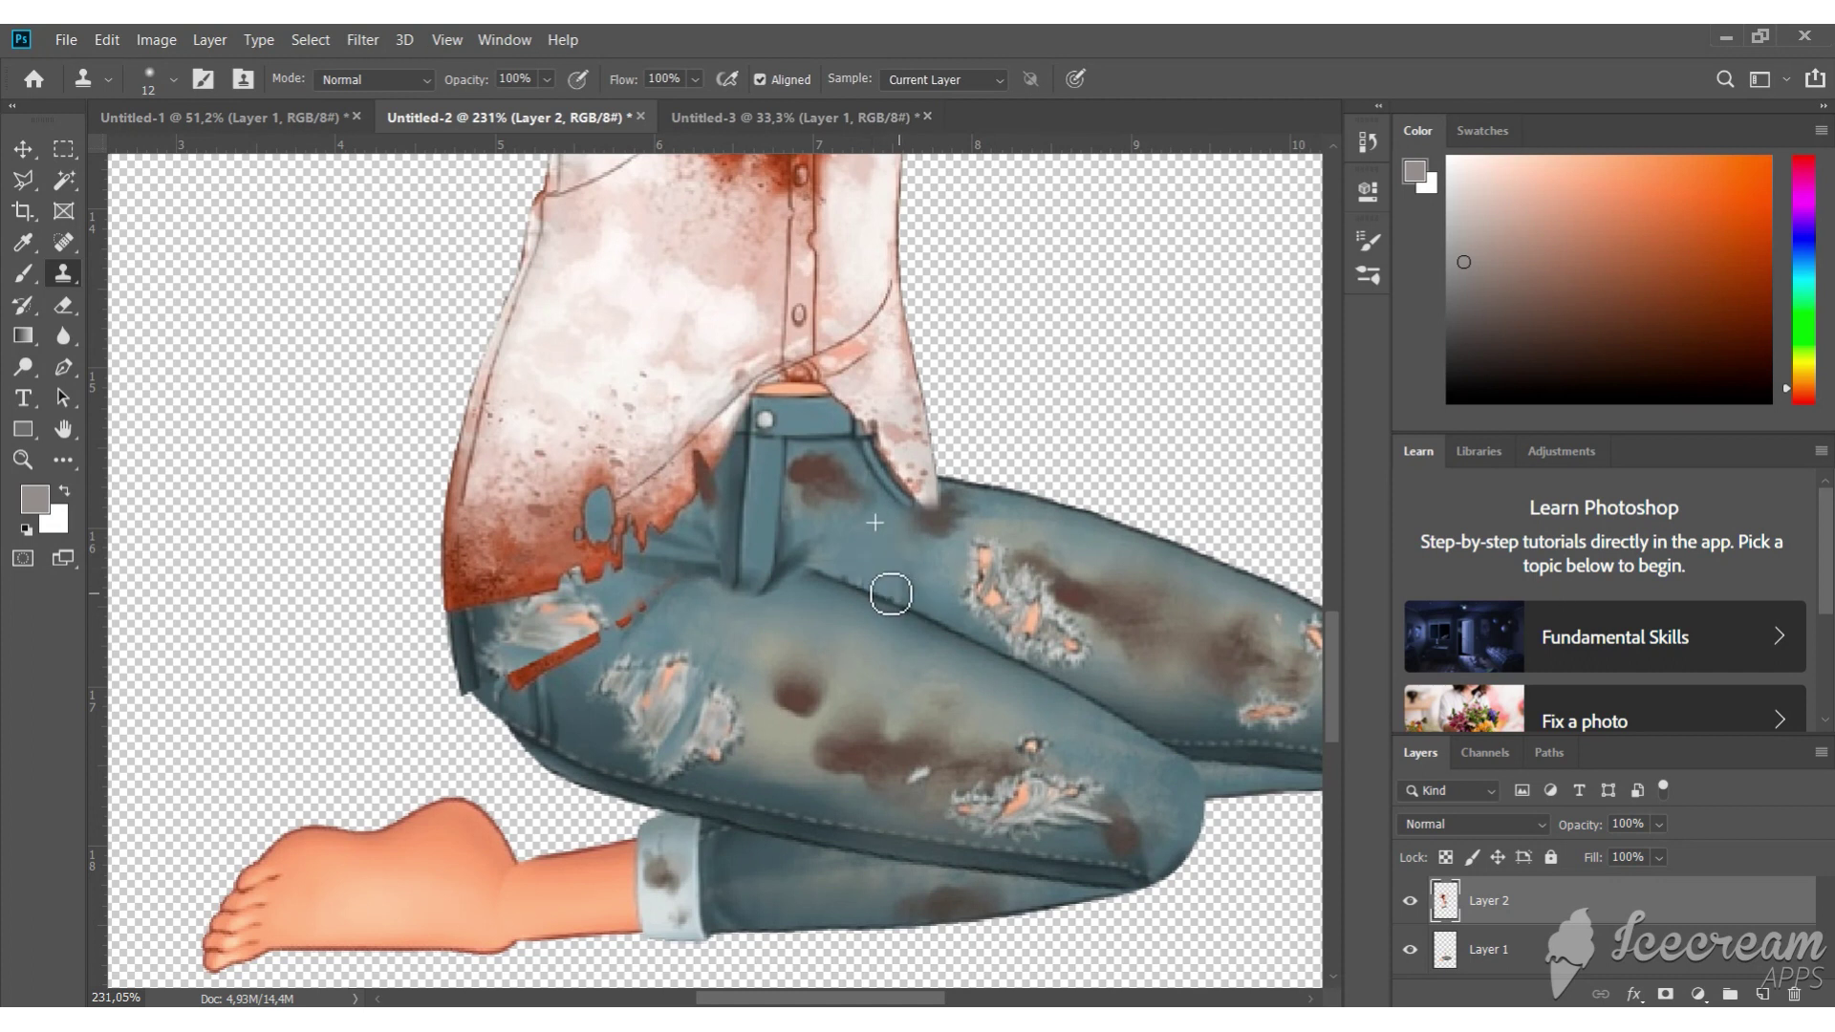
Sample the jeans' blue-grey as paint colour with a 3 px brush
{"action": "key", "text": "e"}
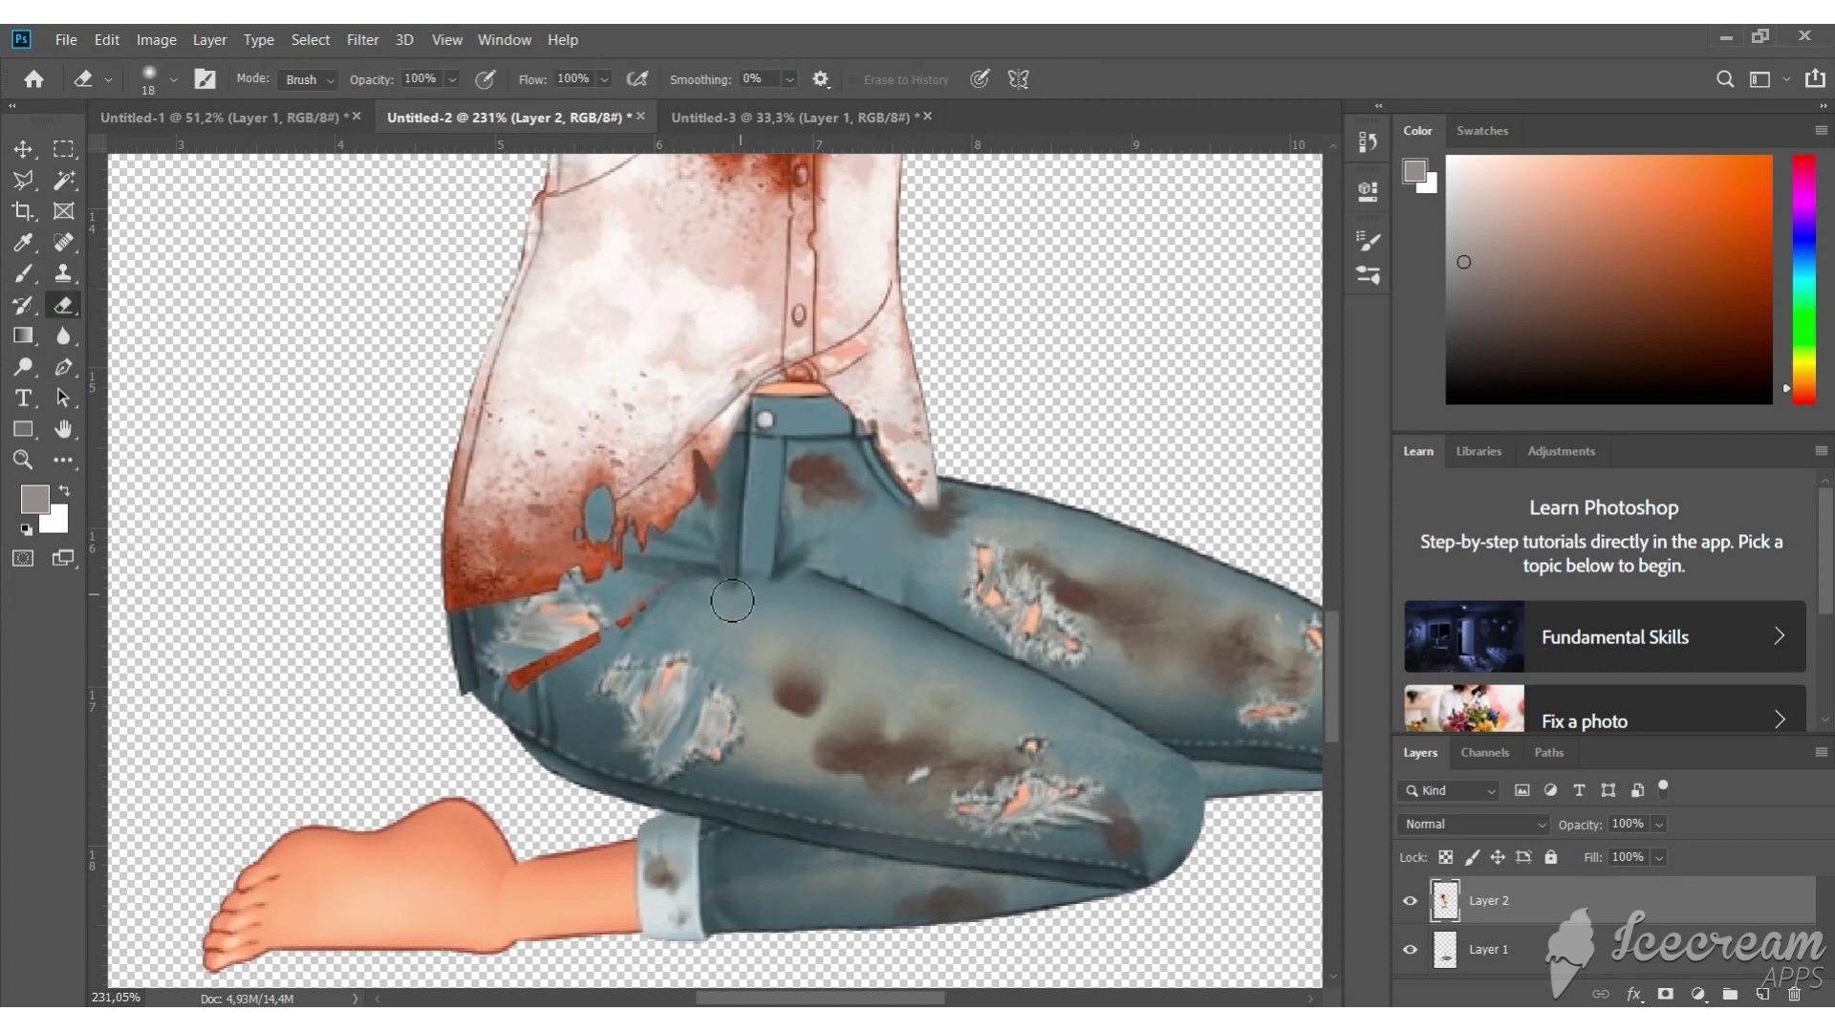
{"action": "key", "text": "b"}
{"action": "scroll", "coordinate": [784, 574], "scroll_direction": "up", "scroll_amount": 2}
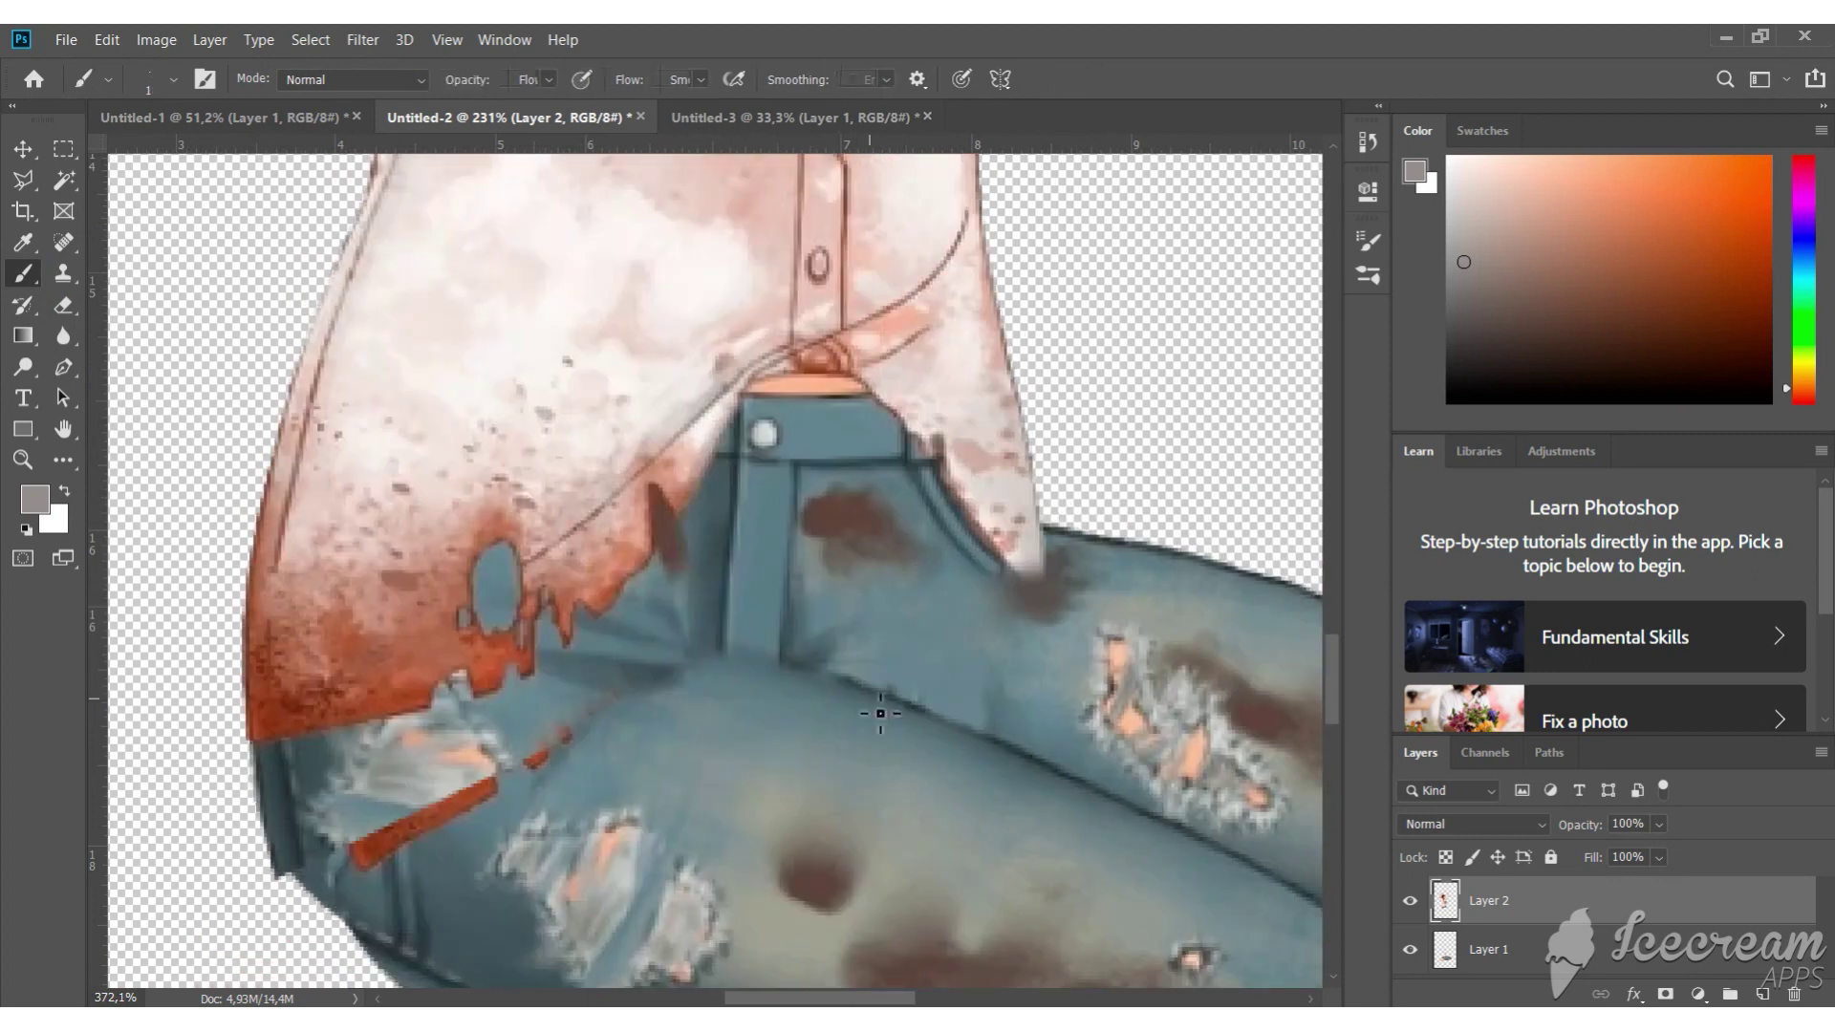
{"action": "left_click", "coordinate": [841, 660], "text": "alt"}
{"action": "right_click", "coordinate": [851, 691]}
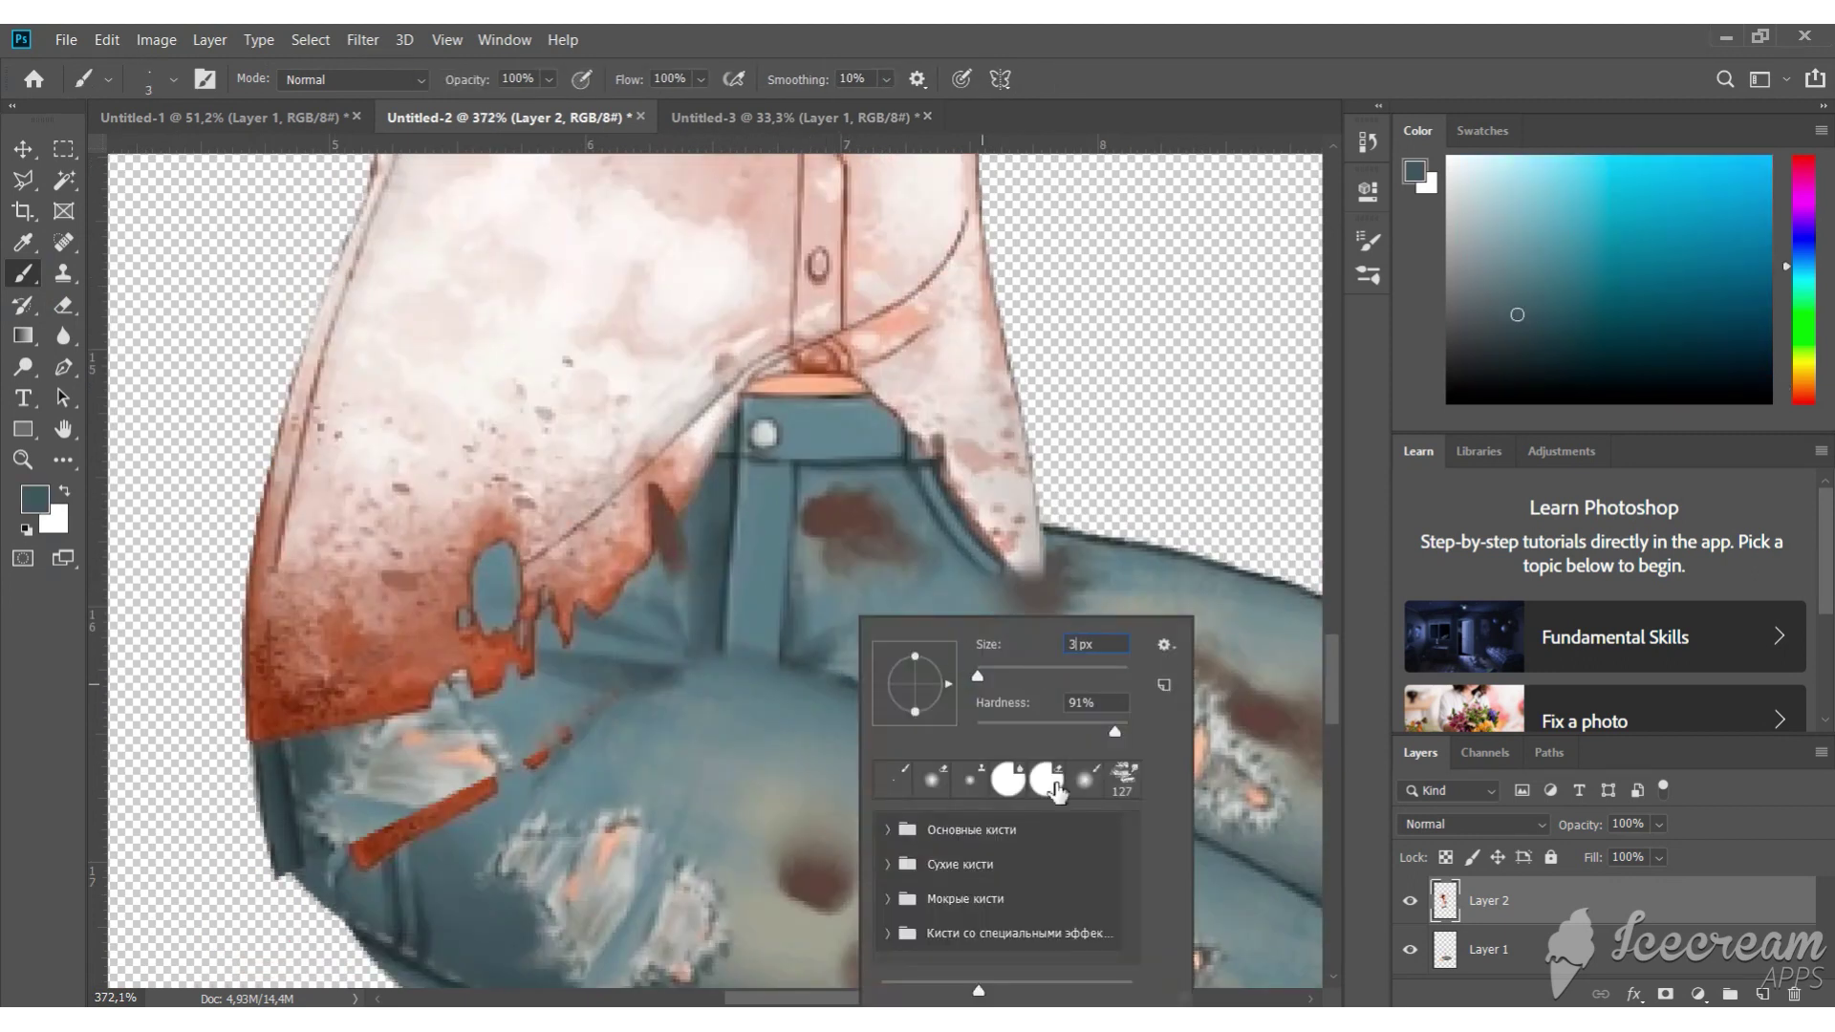
{"action": "type", "text": "3"}
{"action": "key", "text": "Return"}
Pick a darker blue-grey and set the brush to 2 px at 5% opacity
{"action": "left_click", "coordinate": [847, 694], "text": "alt"}
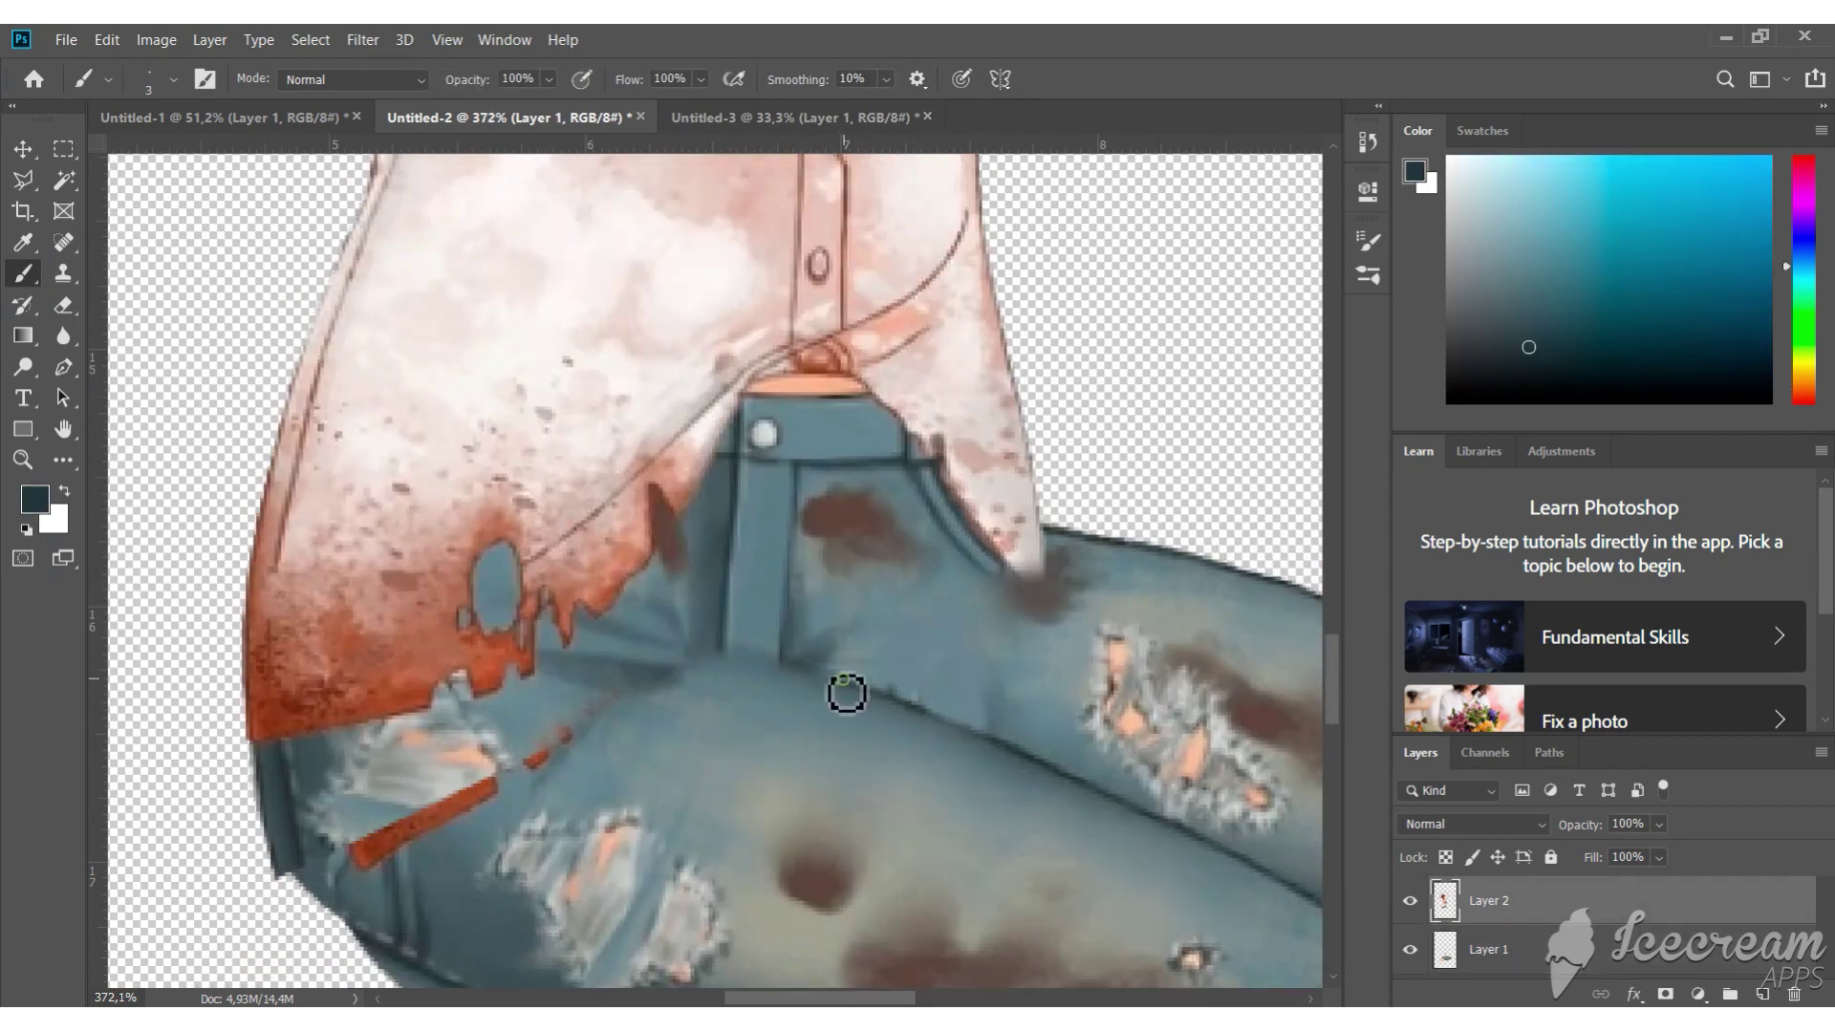
{"action": "right_click", "coordinate": [901, 707]}
{"action": "type", "text": "2"}
{"action": "key", "text": "Return"}
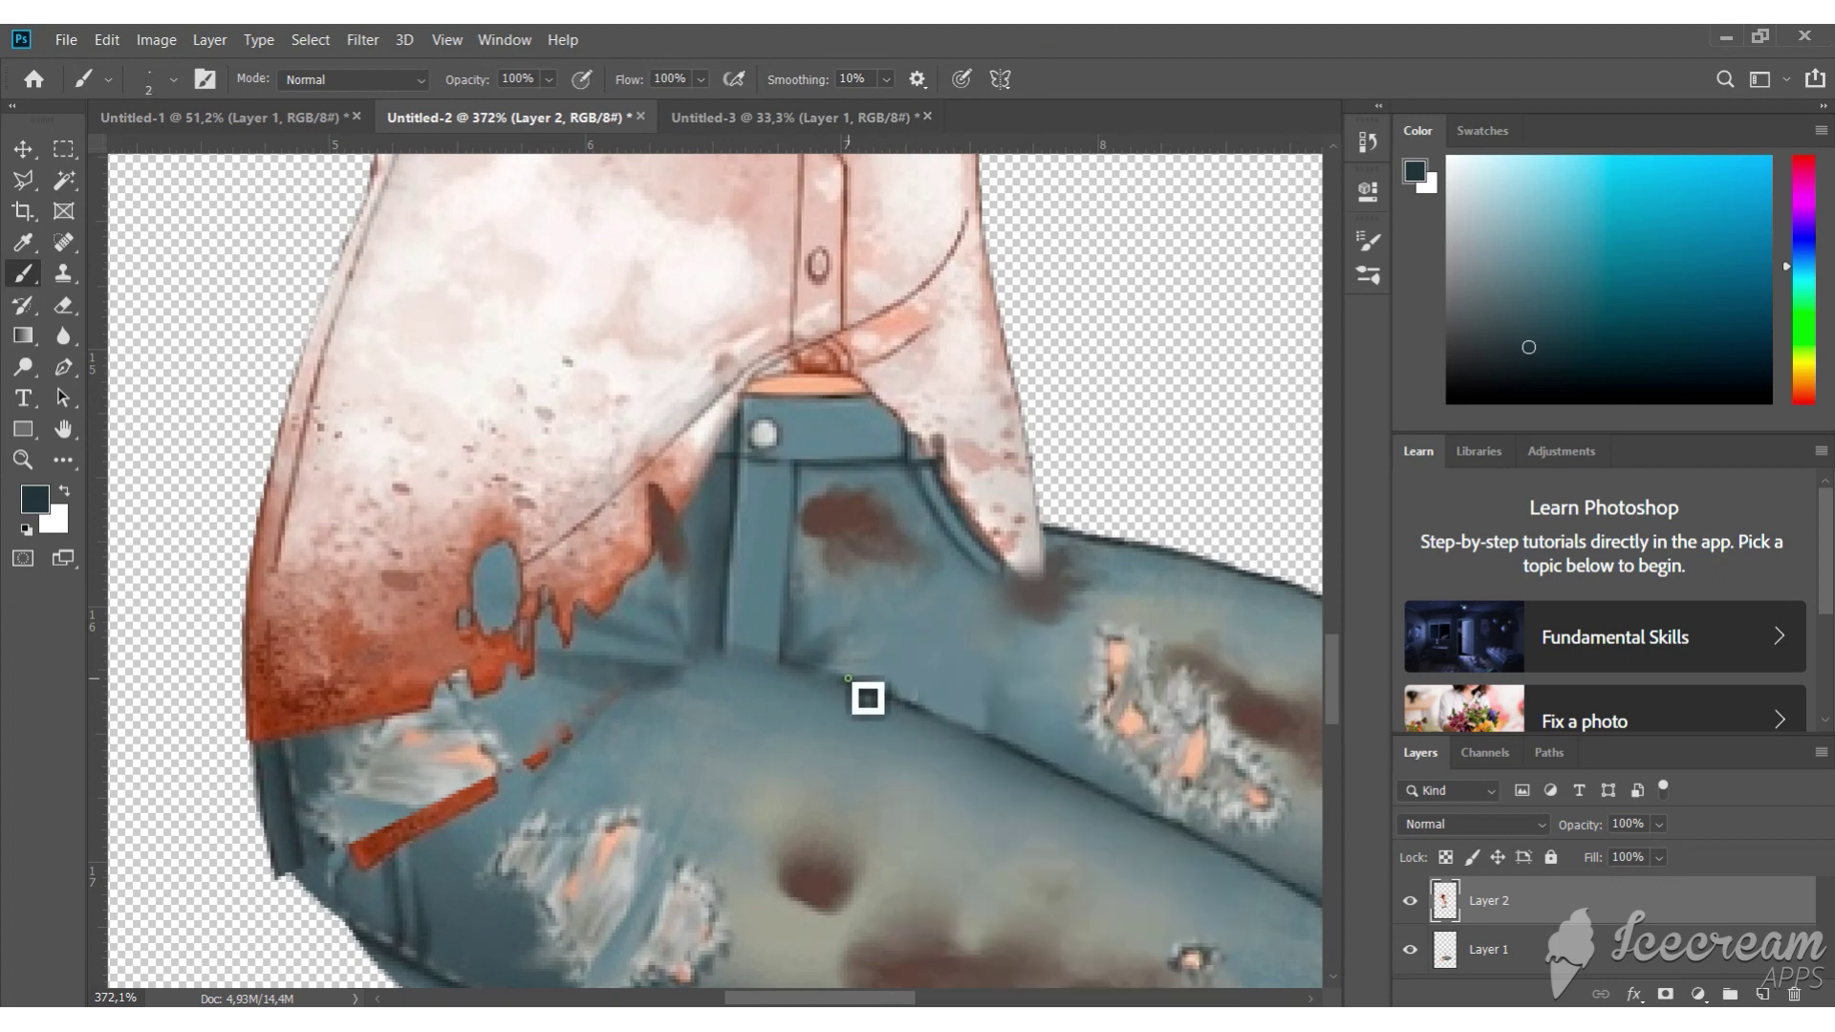
{"action": "scroll", "coordinate": [867, 698], "scroll_direction": "up", "scroll_amount": 6}
{"action": "scroll", "coordinate": [780, 642], "scroll_direction": "down", "scroll_amount": 6}
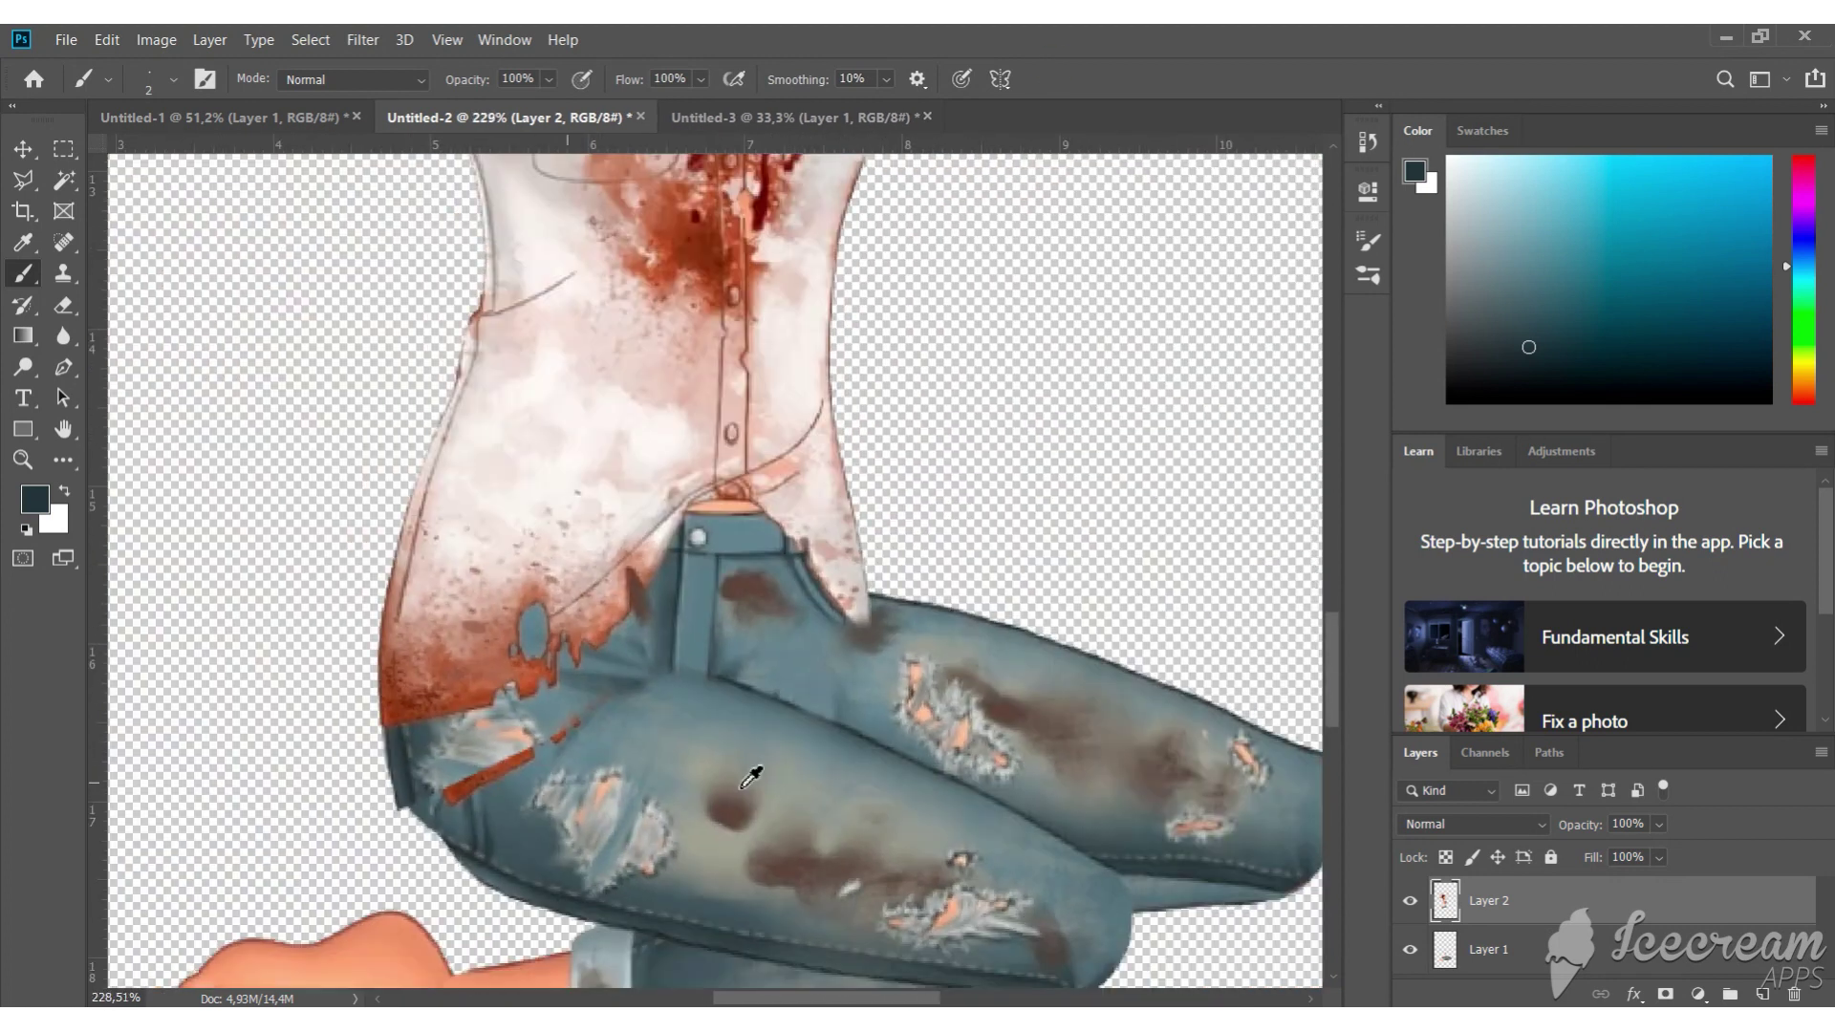
{"action": "scroll", "coordinate": [586, 615], "scroll_direction": "up", "scroll_amount": 5}
{"action": "key", "text": "0"}
{"action": "key", "text": "5"}
Select both figure layers and merge them into a single layer
{"action": "left_click", "coordinate": [1534, 956]}
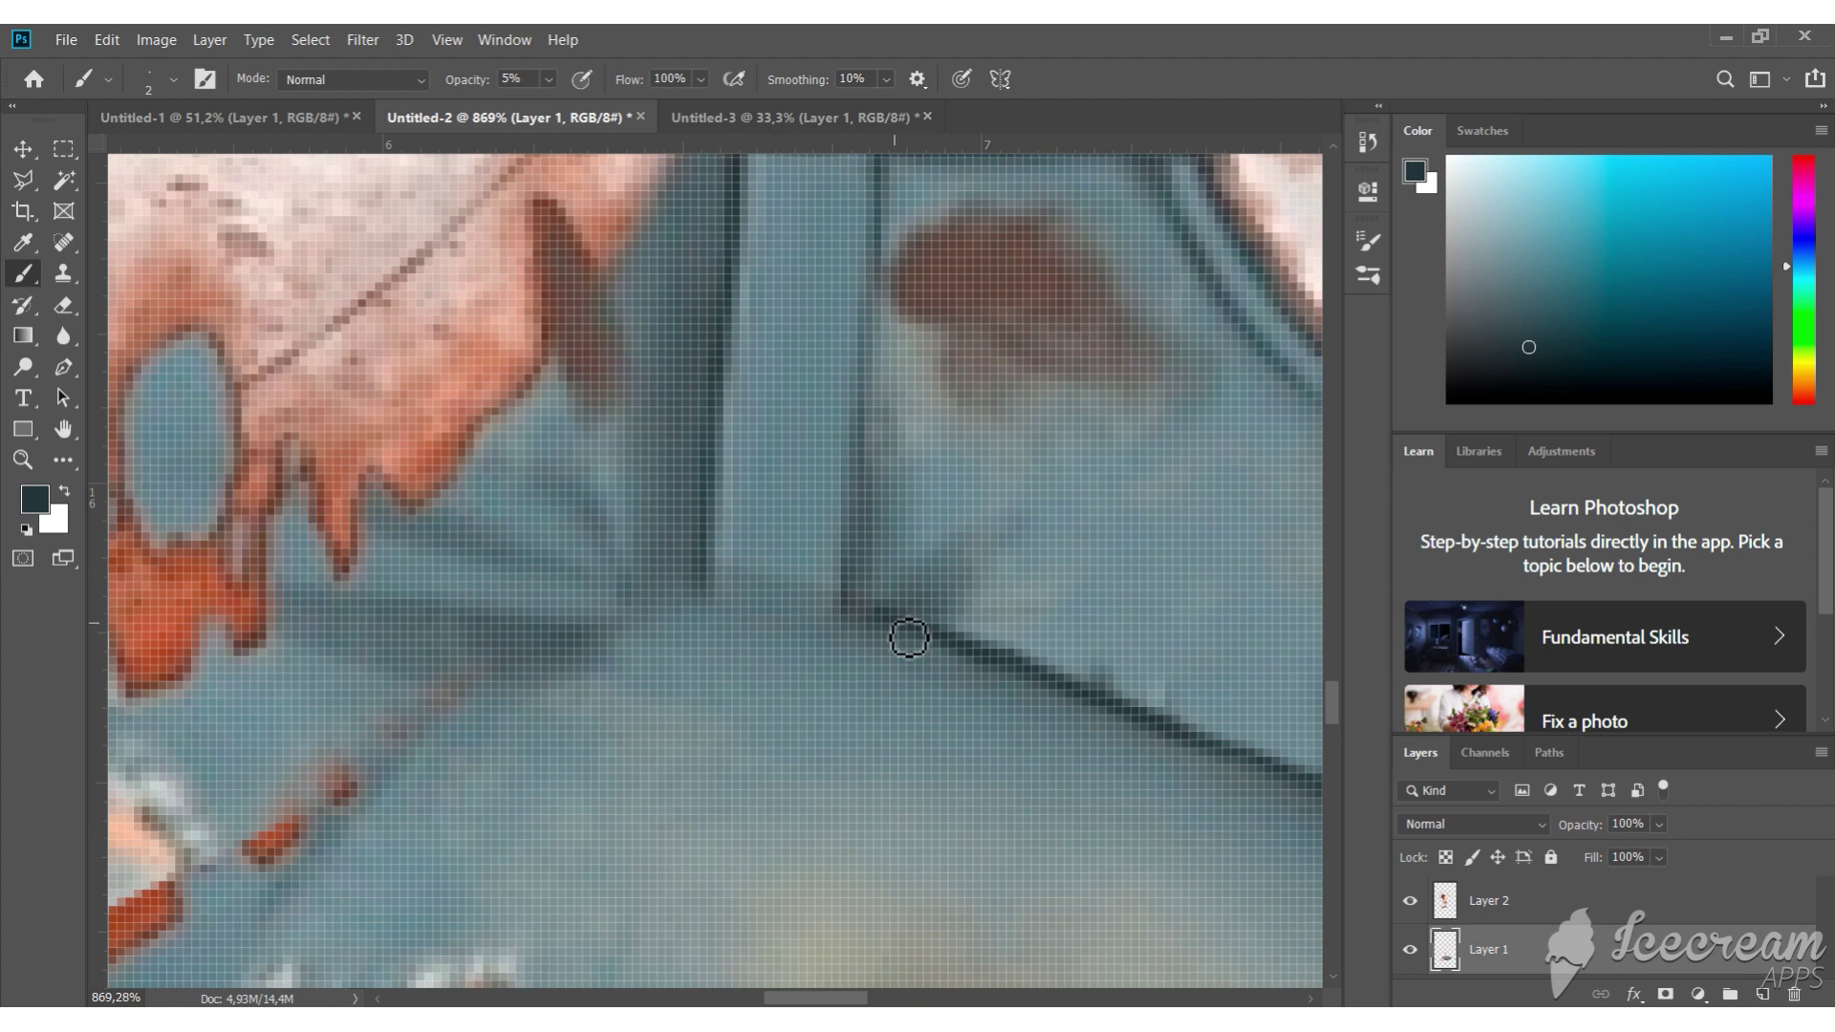
{"action": "key", "text": "alt+bracketright"}
{"action": "scroll", "coordinate": [238, 770], "scroll_direction": "down", "scroll_amount": 4}
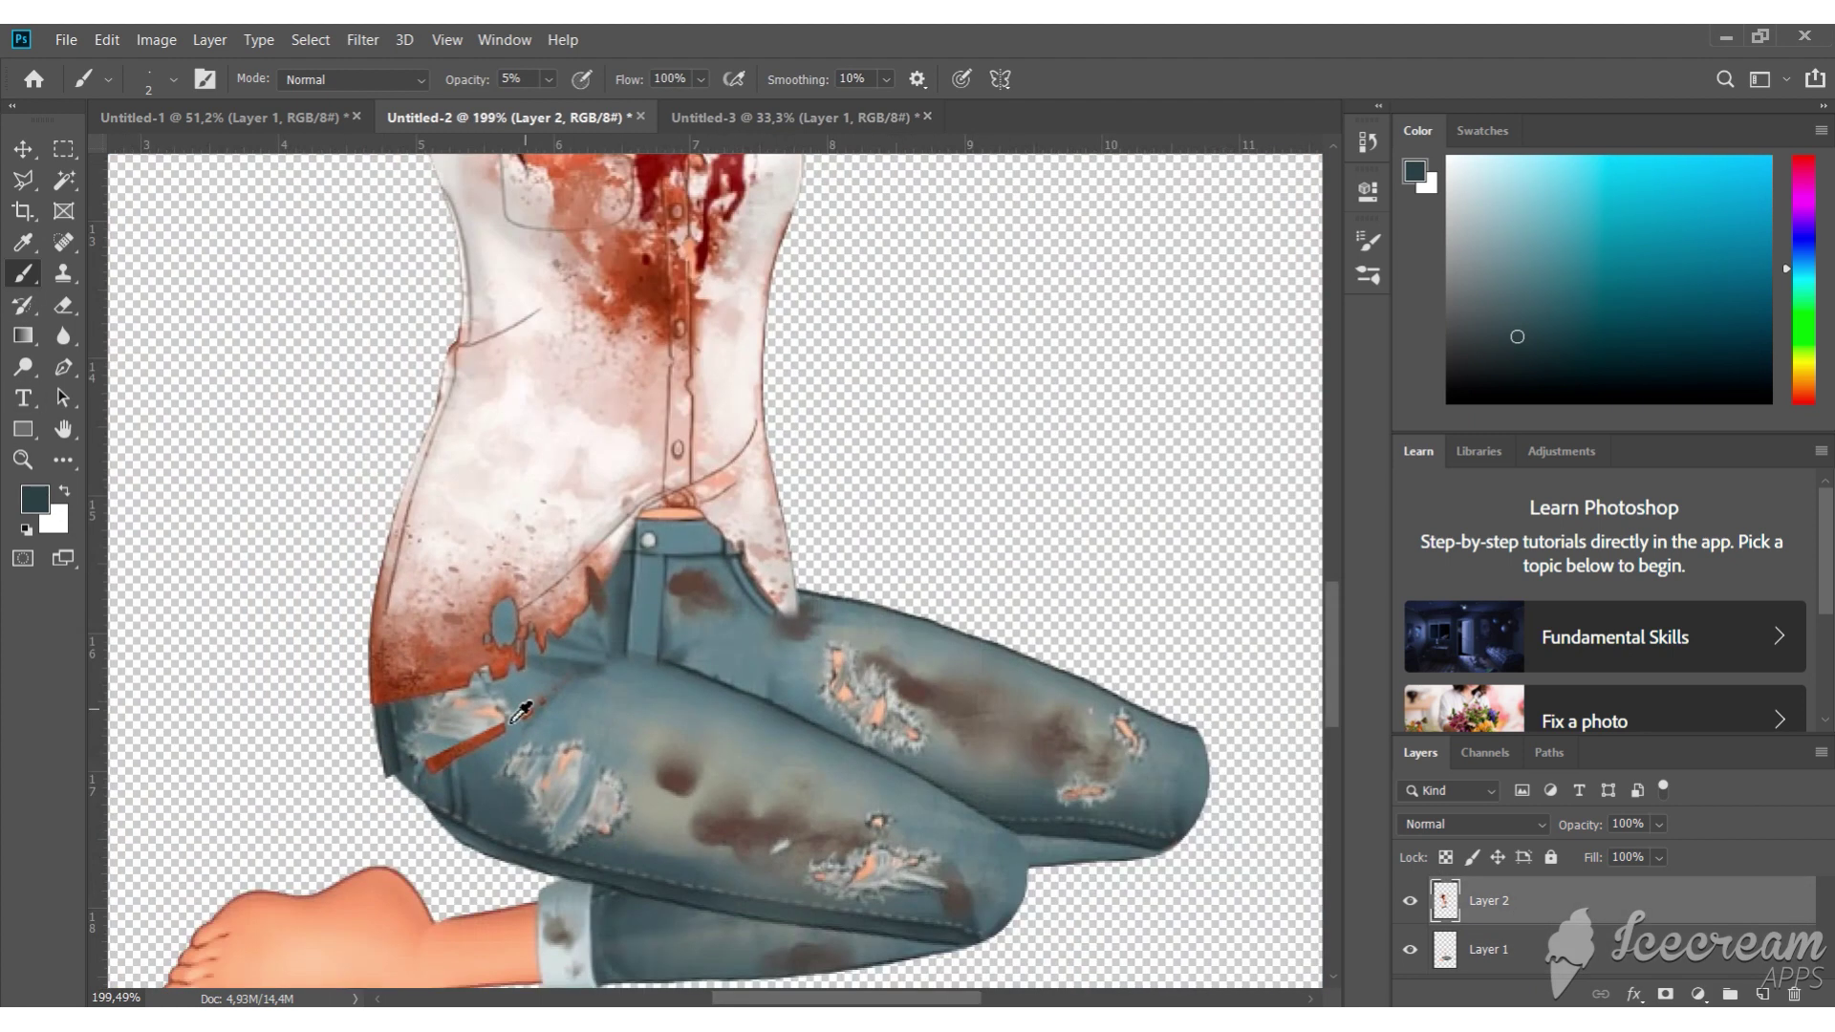
{"action": "scroll", "coordinate": [238, 770], "scroll_direction": "up", "scroll_amount": 2}
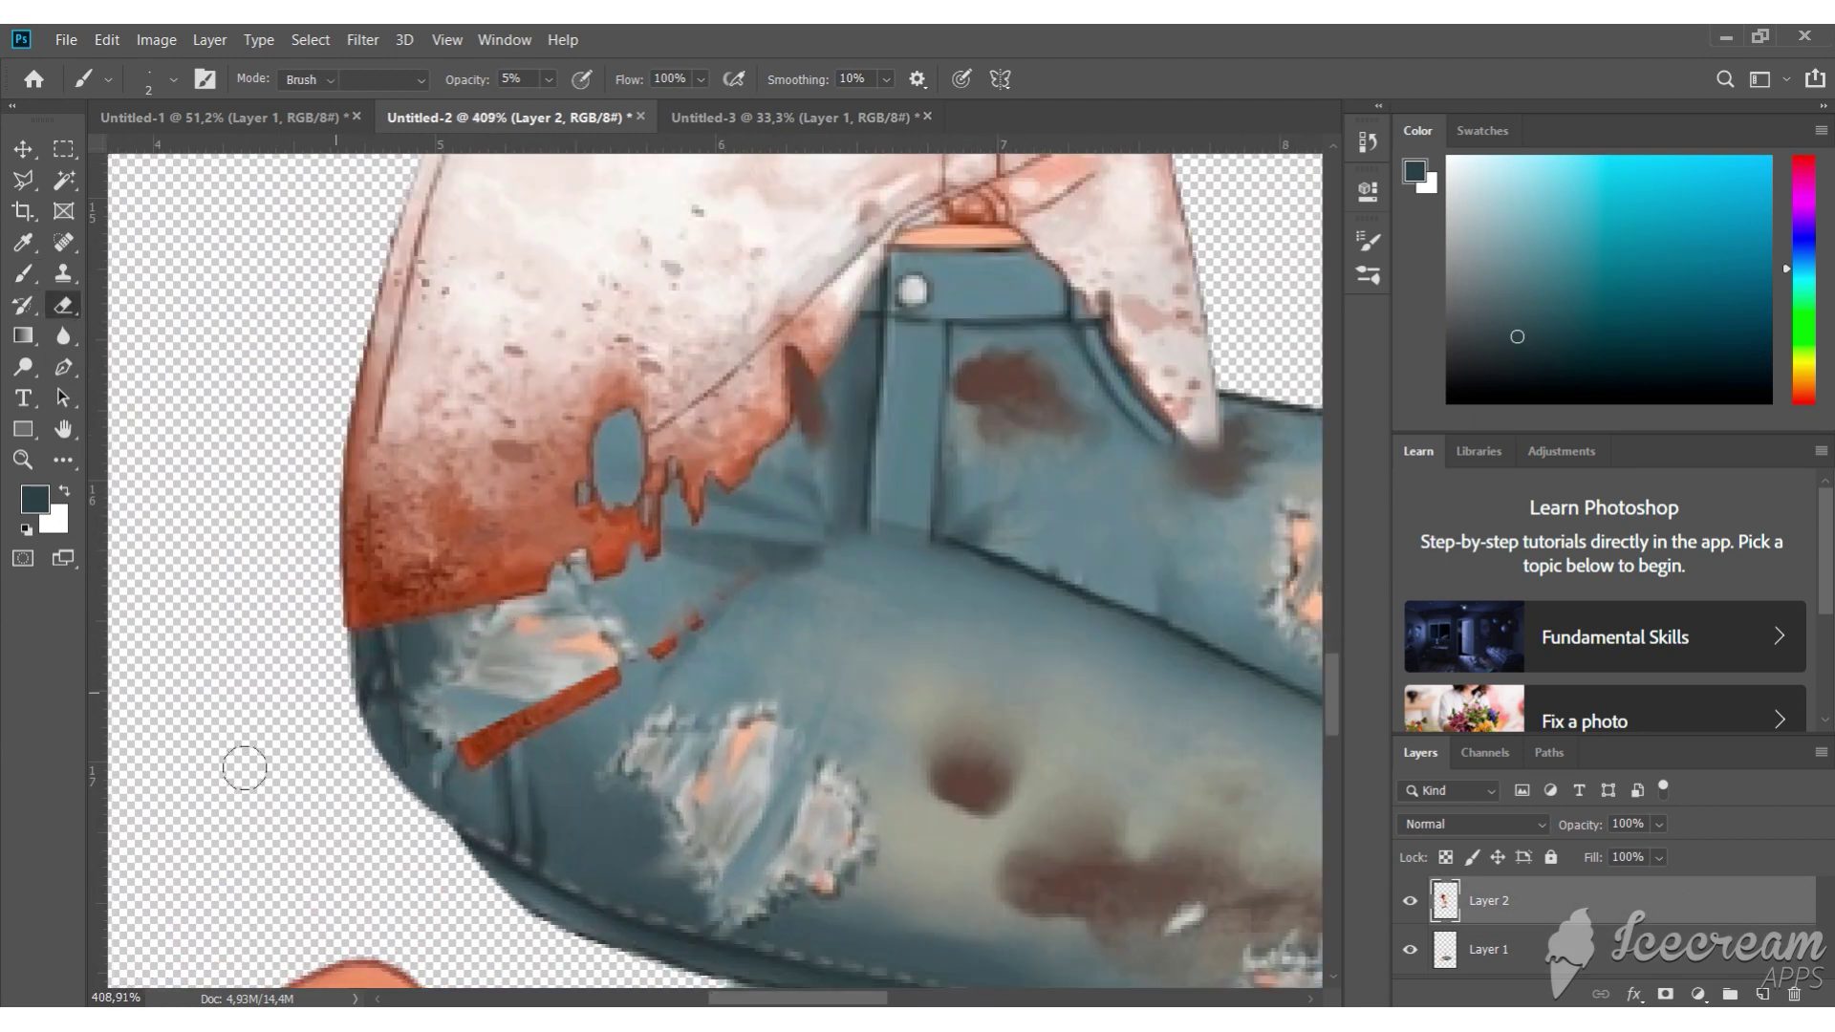
{"action": "key", "text": "s"}
{"action": "left_click", "coordinate": [1508, 956]}
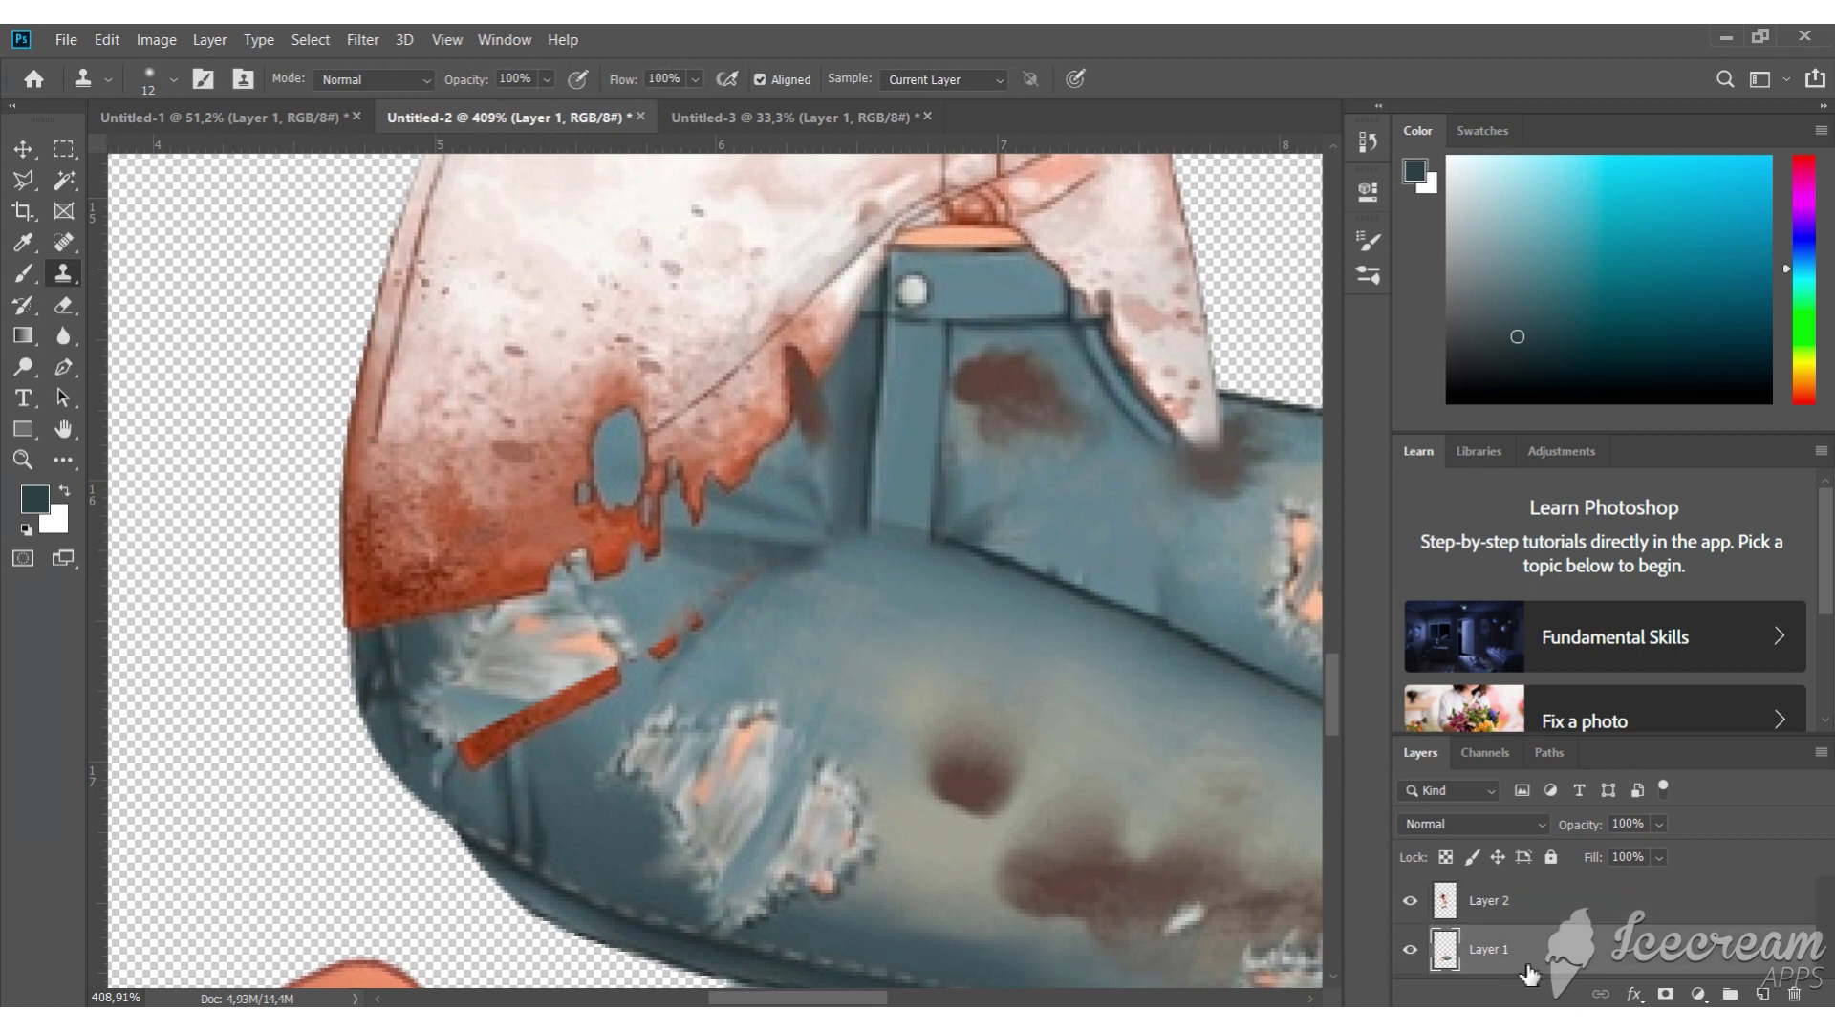
{"action": "left_click", "coordinate": [1502, 917], "text": "shift"}
{"action": "right_click", "coordinate": [1520, 917]}
{"action": "left_click", "coordinate": [1242, 707]}
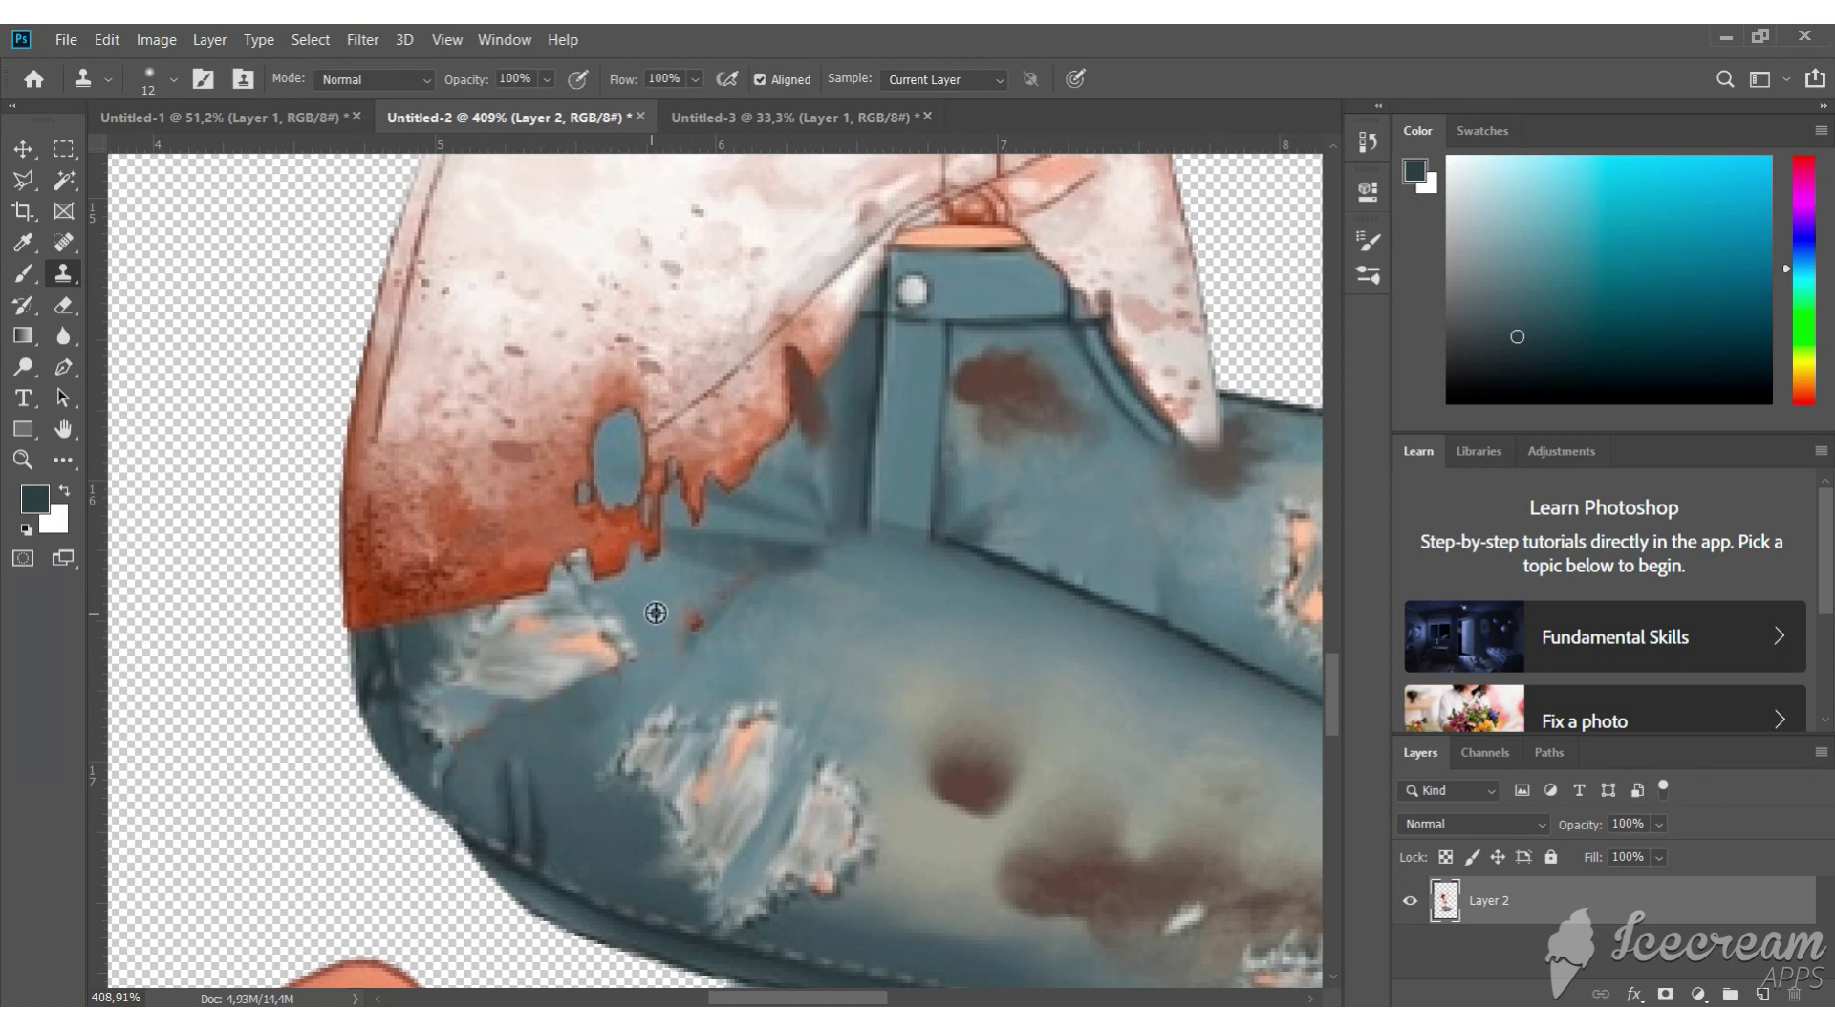
Set the Clone Stamp brush to 20 px for touching up the waist join
{"action": "right_click", "coordinate": [662, 613]}
{"action": "key", "text": "Return"}
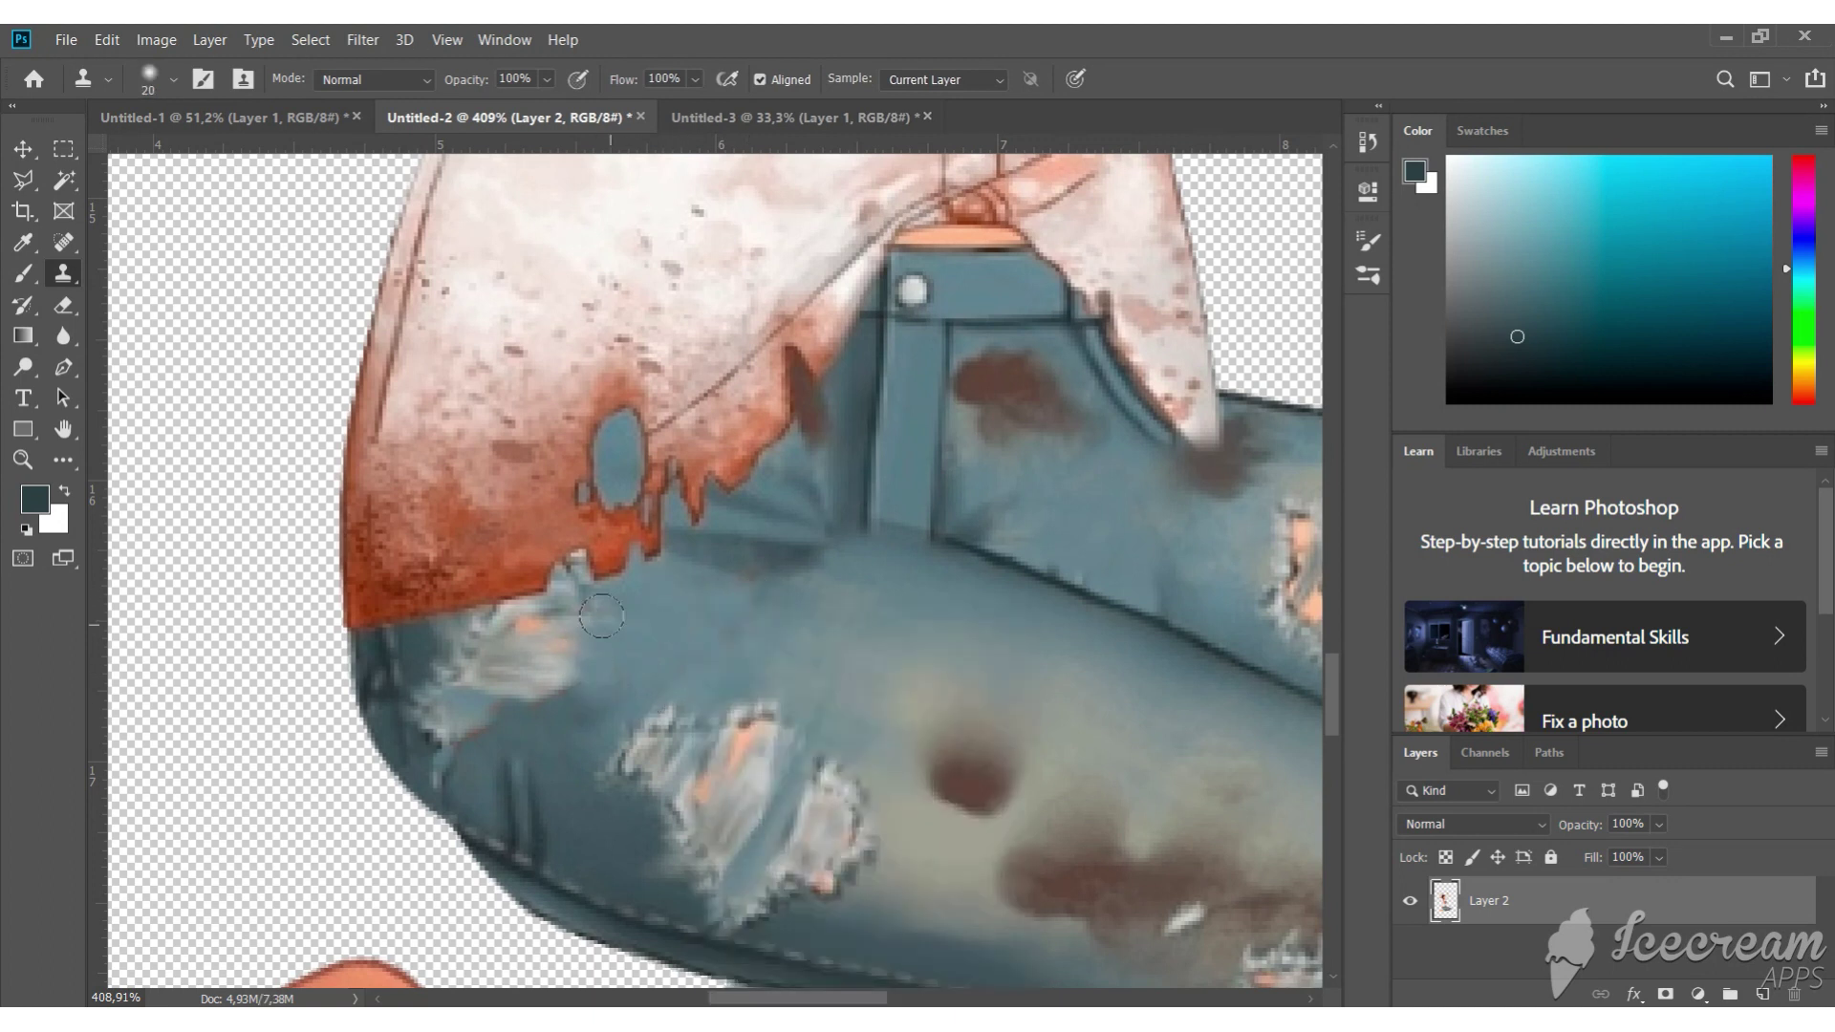
{"action": "scroll", "coordinate": [1212, 495], "scroll_direction": "down", "scroll_amount": 8}
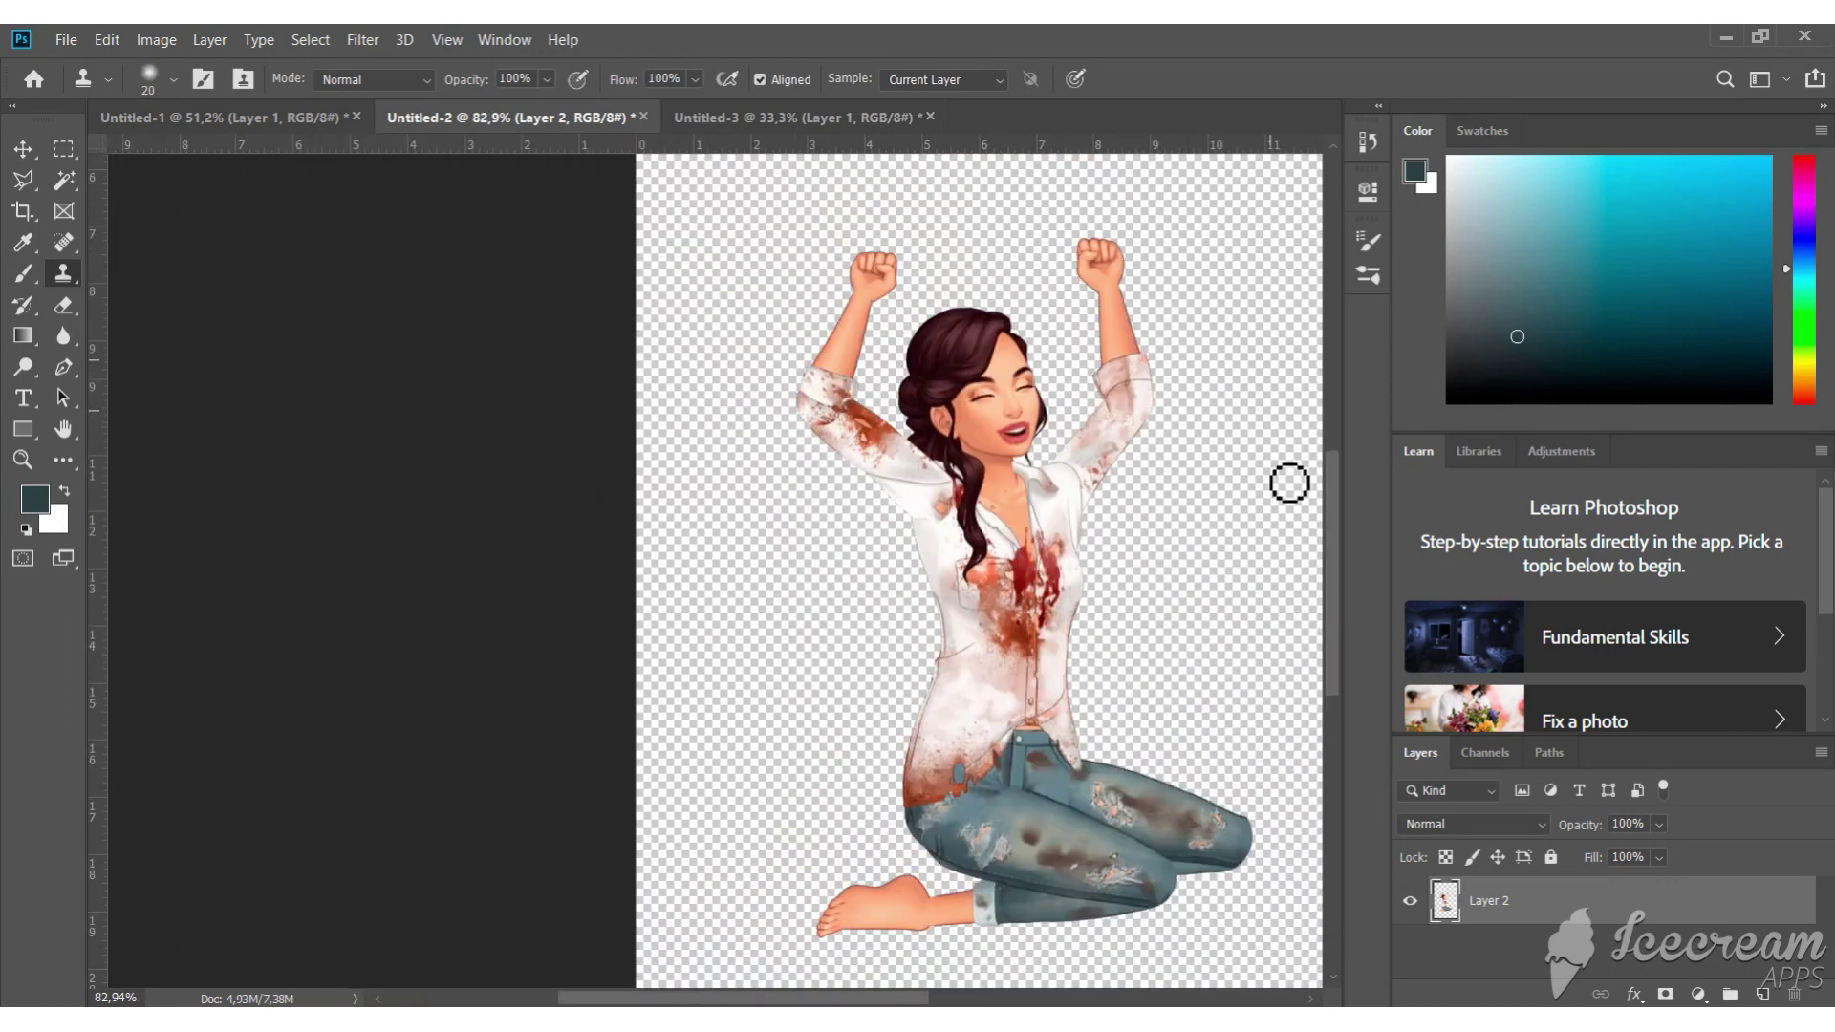
{"action": "scroll", "coordinate": [909, 242], "scroll_direction": "up", "scroll_amount": 4}
Outline the raised right arm with the Polygonal Lasso and cut it onto its own layer
{"action": "left_click", "coordinate": [23, 185]}
{"action": "scroll", "coordinate": [1109, 180], "scroll_direction": "up", "scroll_amount": 1}
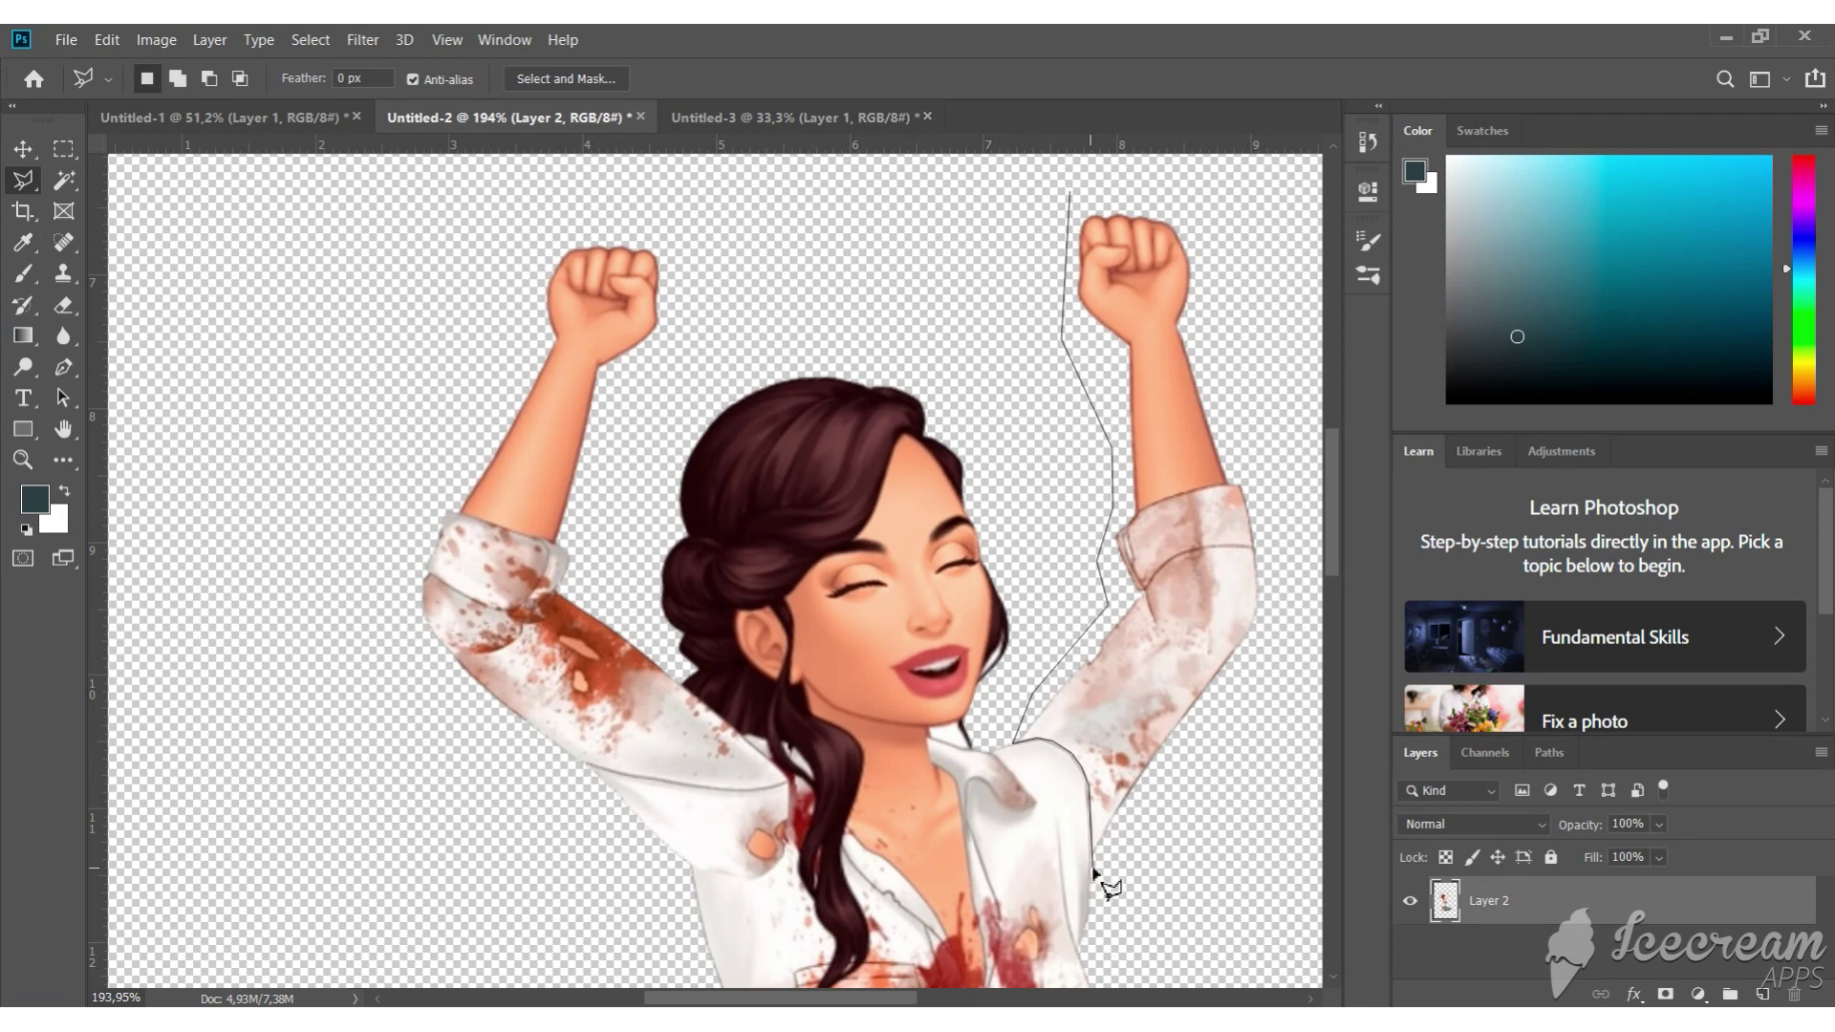
{"action": "left_click", "coordinate": [1071, 193]}
{"action": "scroll", "coordinate": [1065, 664], "scroll_direction": "down", "scroll_amount": 5}
{"action": "right_click", "coordinate": [1173, 663]}
{"action": "left_click", "coordinate": [1232, 387]}
Free Transform the cut-out right arm, rotating it inward toward the head, and commit
{"action": "key", "text": "ctrl+t"}
{"action": "left_click_drag", "start_coordinate": [1022, 335], "coordinate": [1046, 578]}
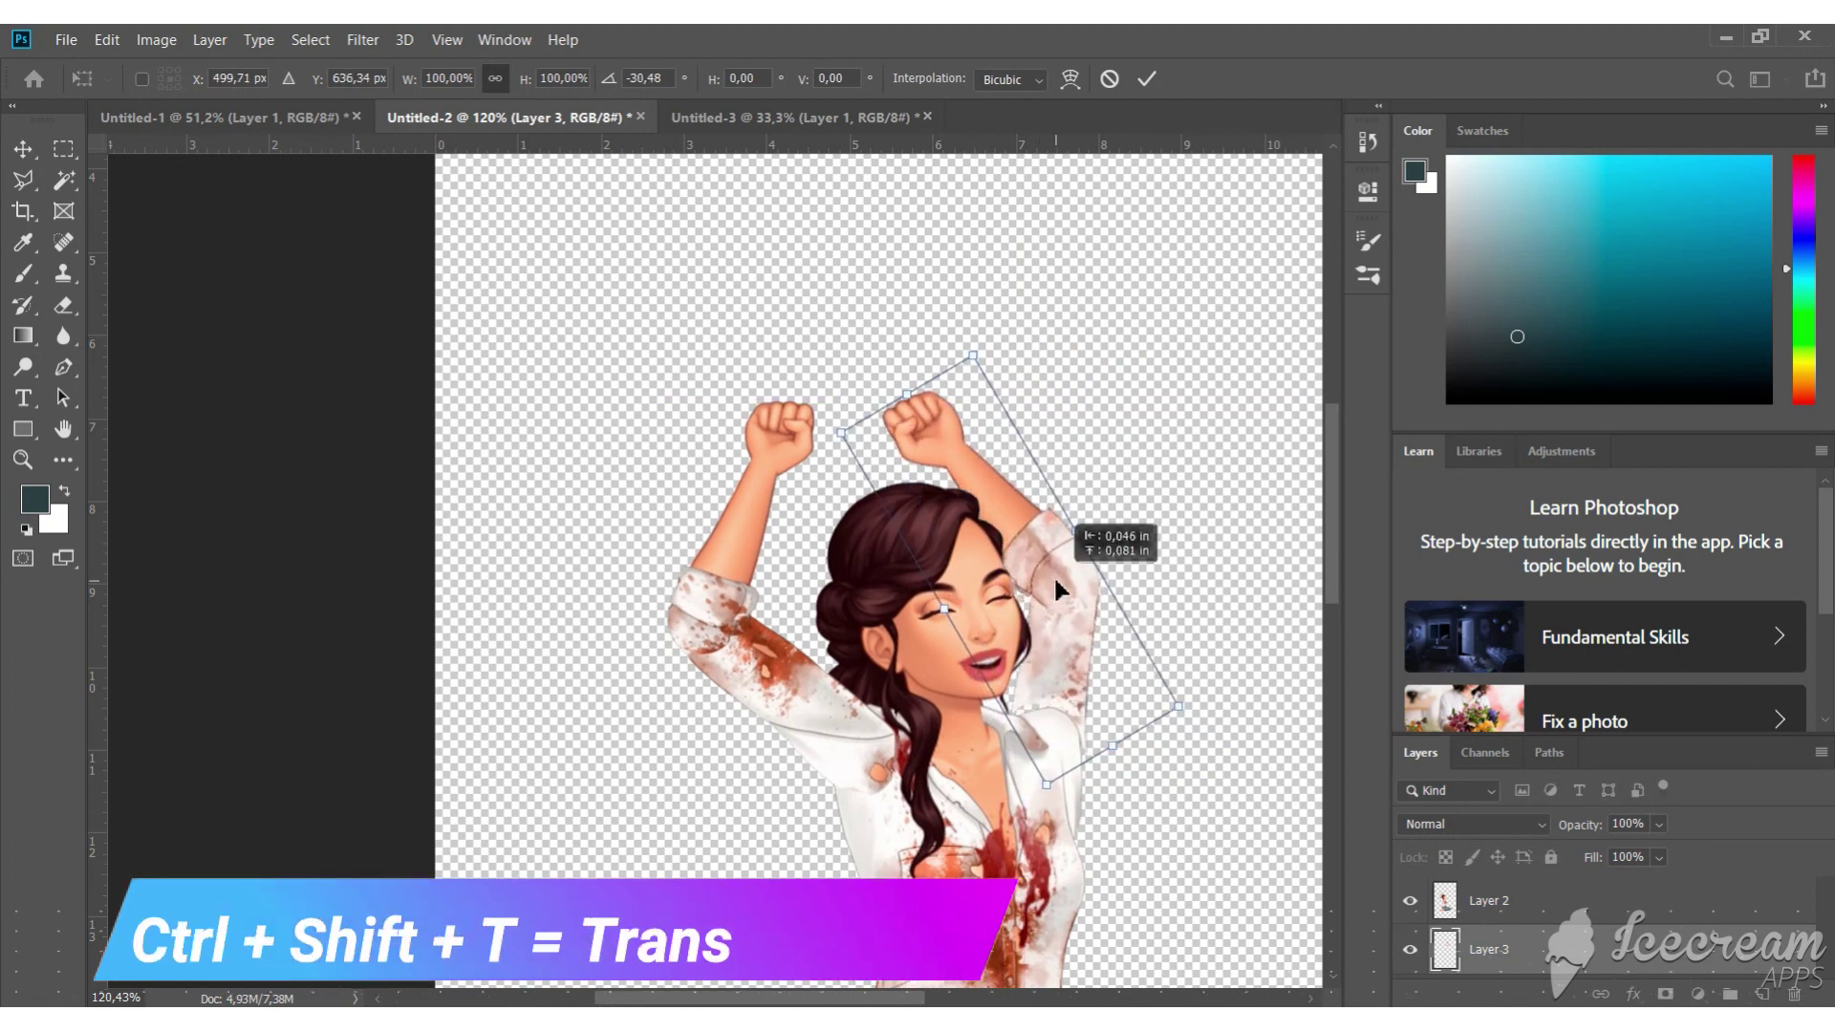
{"action": "left_click_drag", "start_coordinate": [1077, 414], "coordinate": [955, 348]}
{"action": "left_click_drag", "start_coordinate": [991, 474], "coordinate": [1040, 446]}
{"action": "left_click_drag", "start_coordinate": [1129, 522], "coordinate": [1133, 530]}
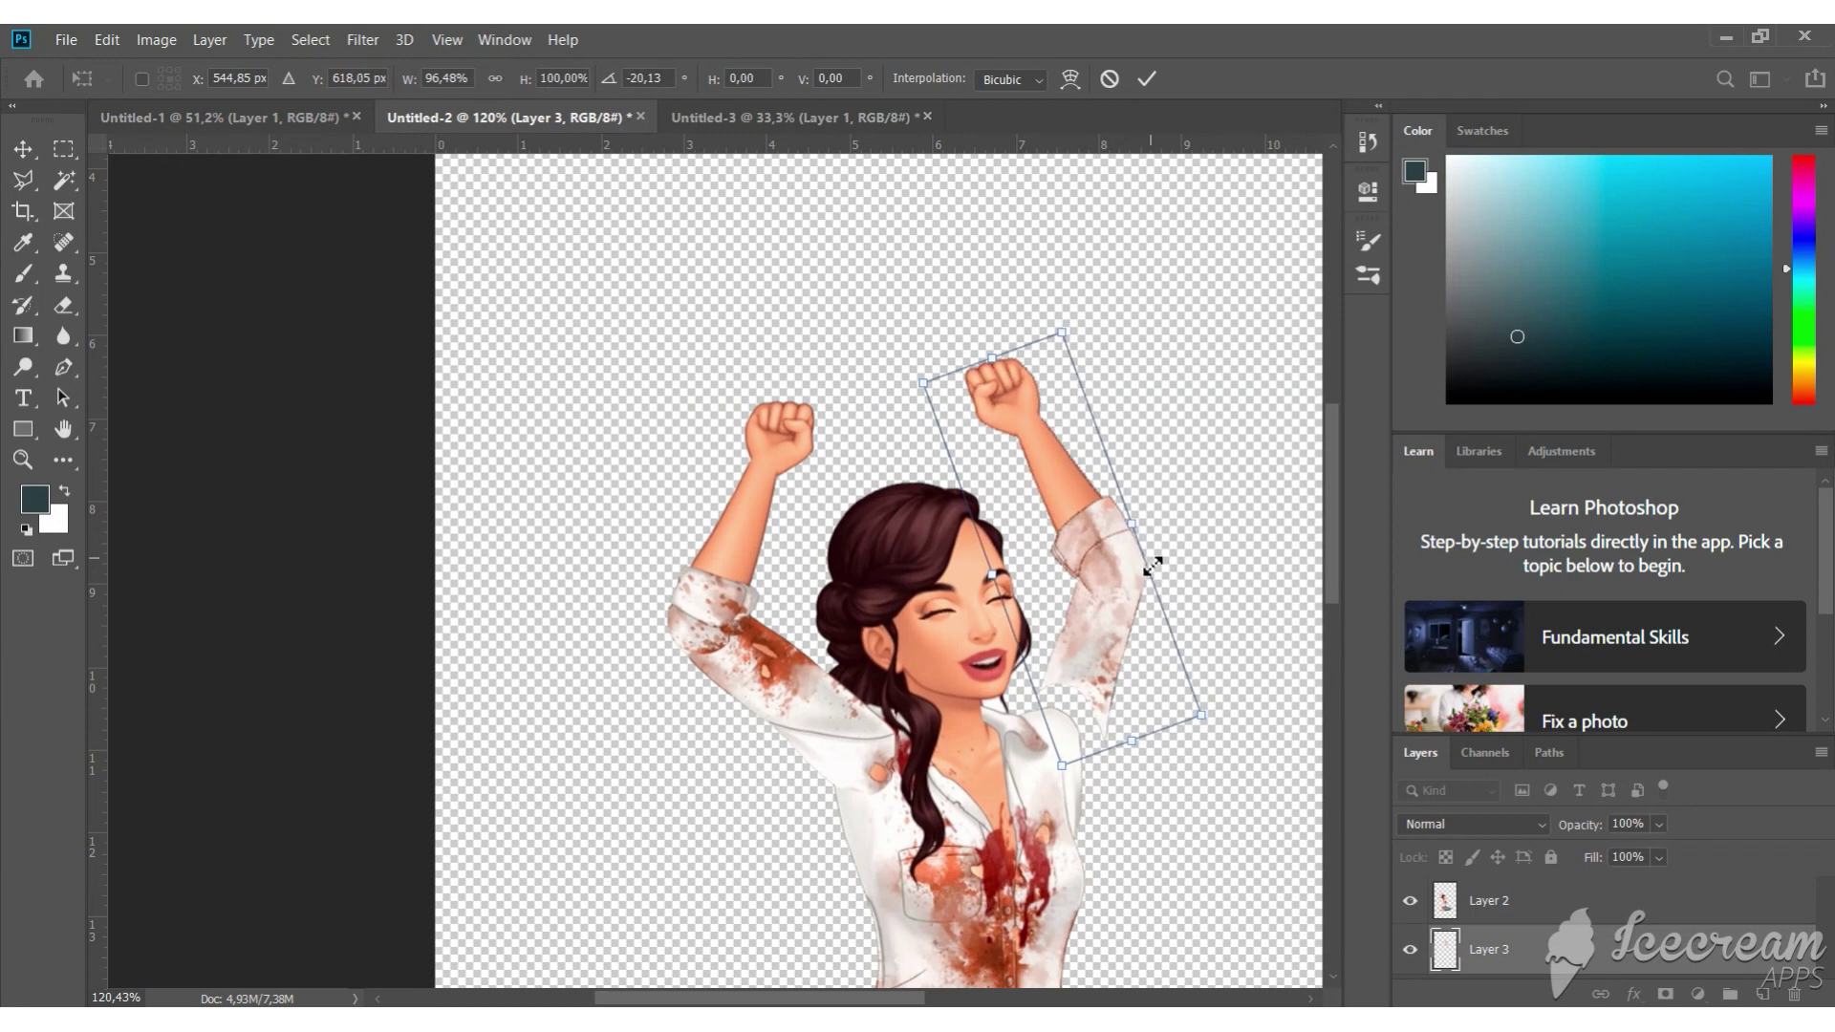
{"action": "left_click_drag", "start_coordinate": [994, 581], "coordinate": [1039, 580]}
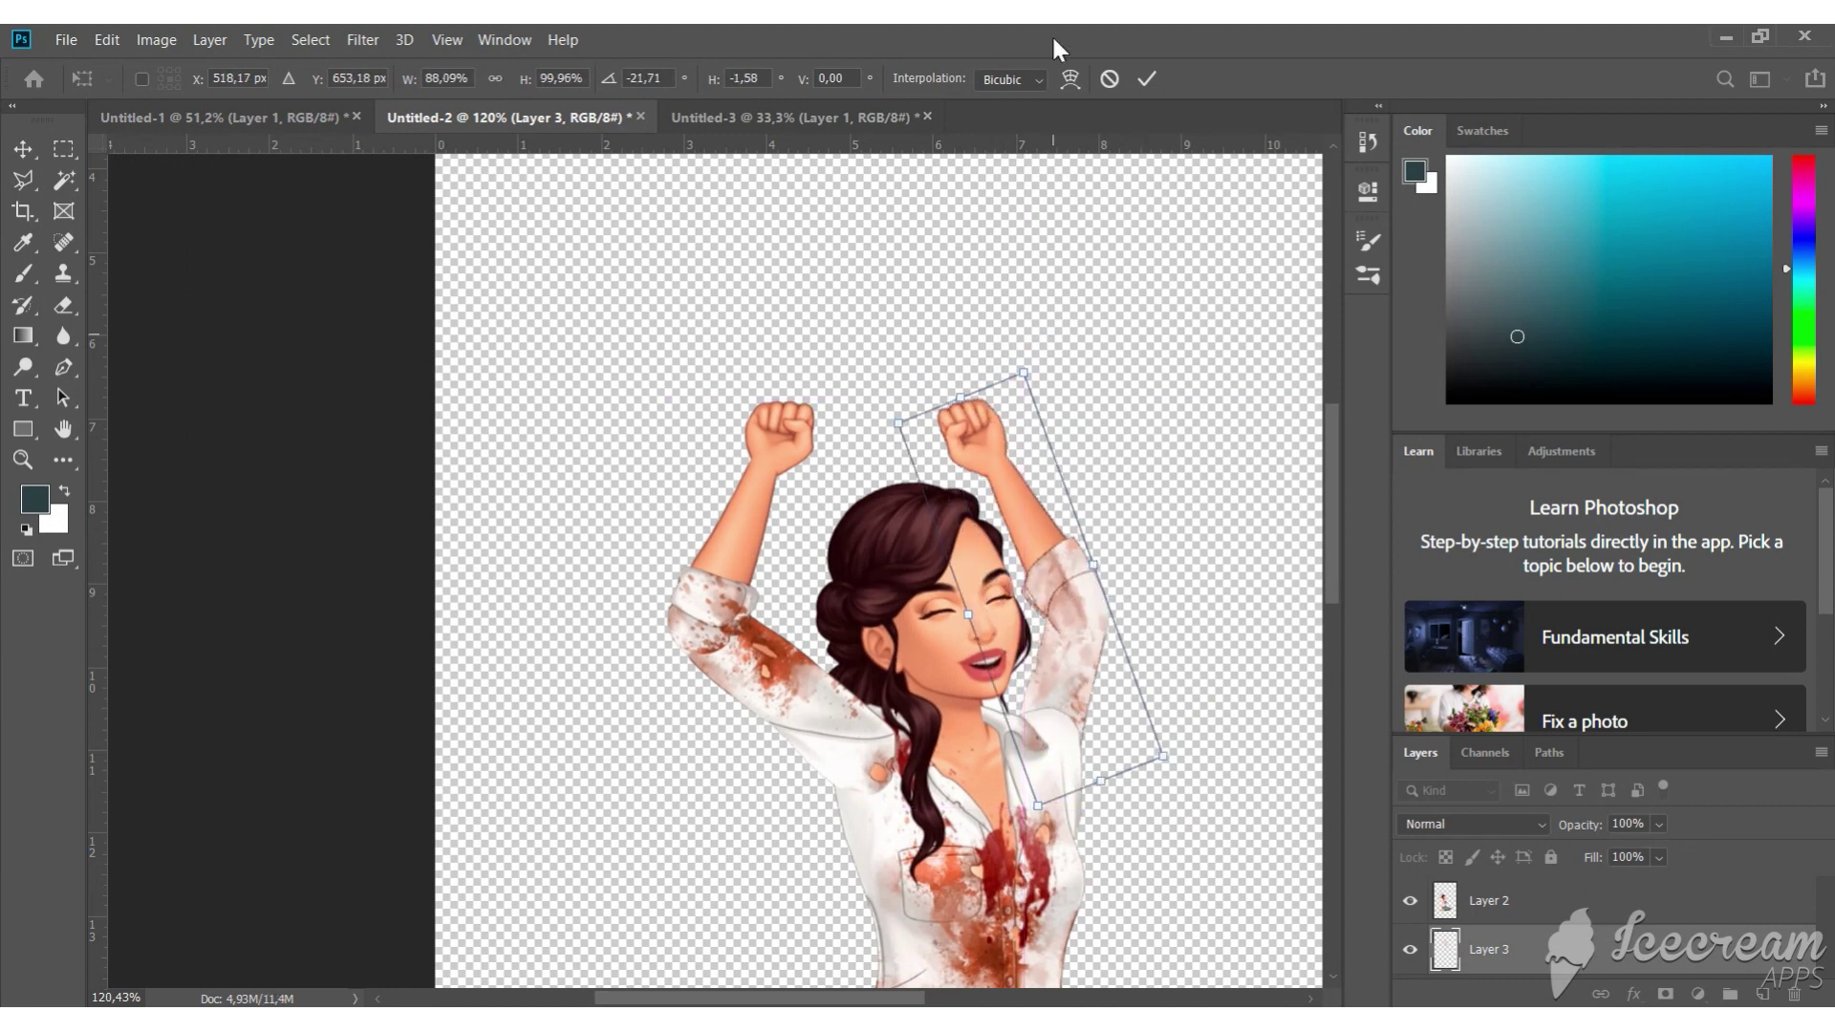
{"action": "mouse_move", "coordinate": [954, 315]}
{"action": "left_mouse_down"}
{"action": "mouse_move", "coordinate": [934, 313]}
{"action": "mouse_move", "coordinate": [1061, 528]}
{"action": "left_mouse_up"}
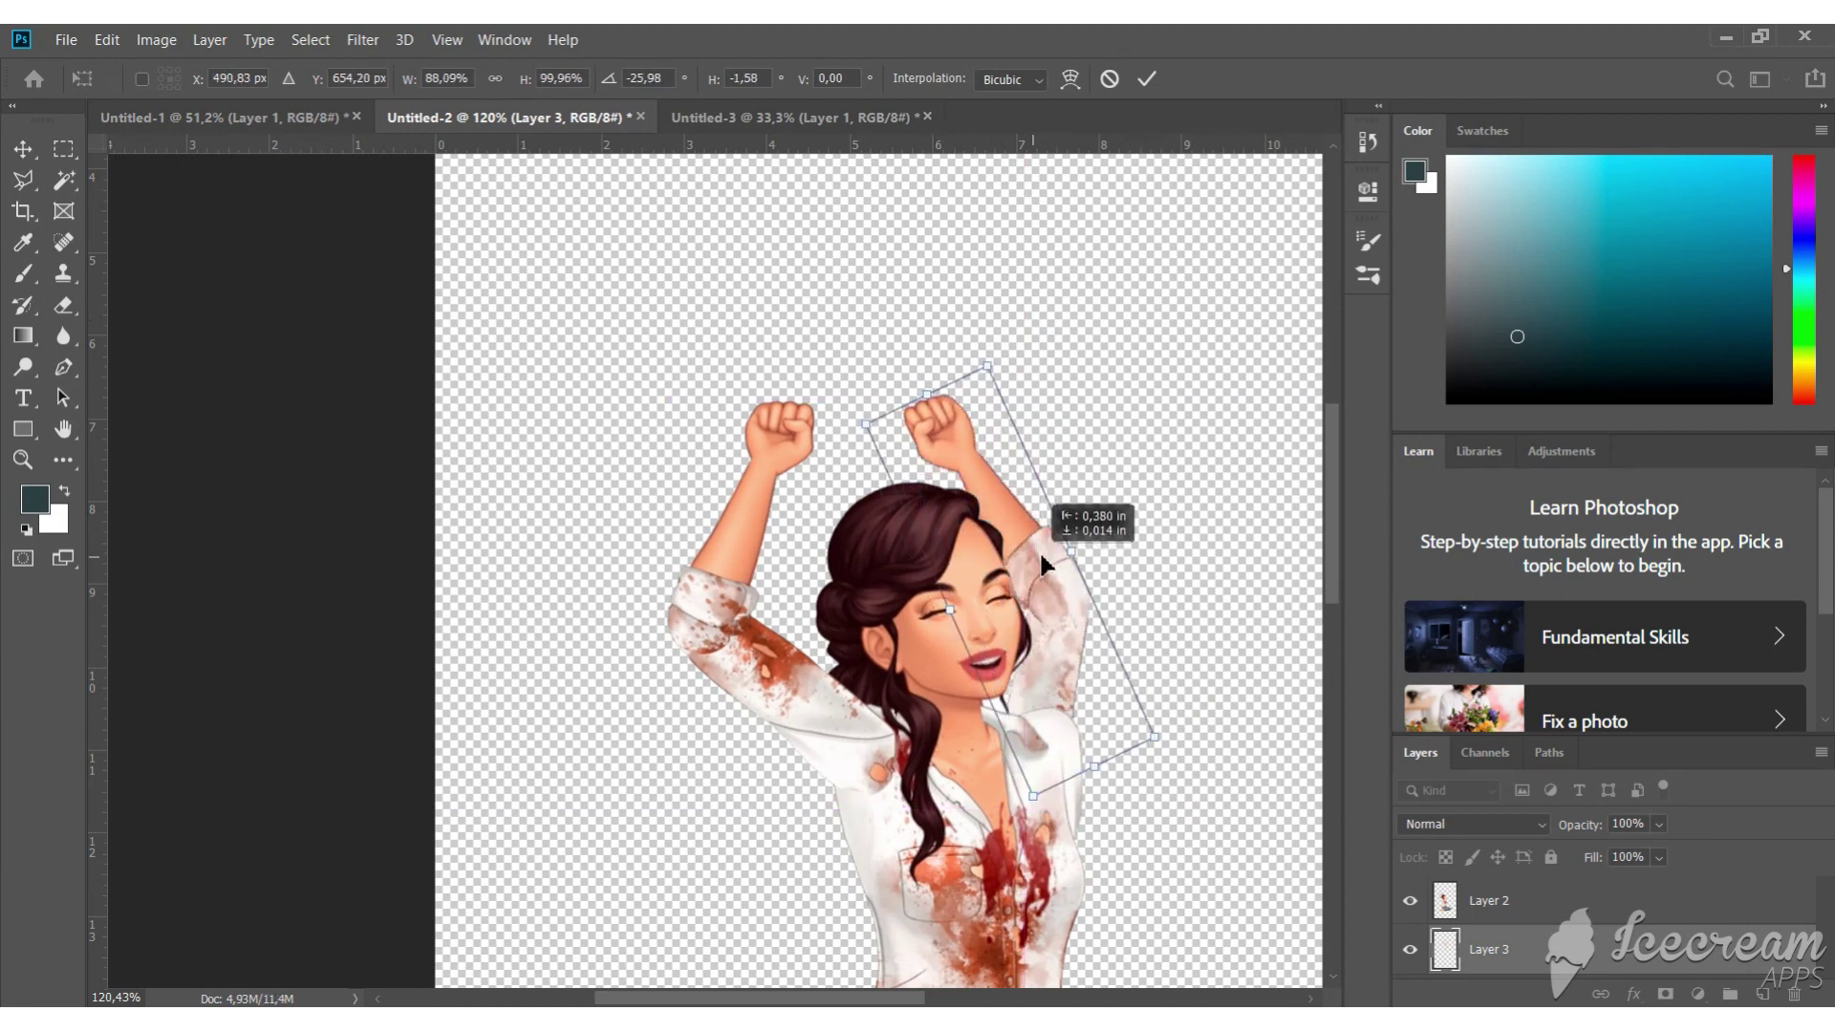
{"action": "left_click", "coordinate": [1146, 78]}
Lasso the left arm and copy it to a new layer from Layer 2
{"action": "key", "text": "l"}
{"action": "scroll", "coordinate": [884, 822], "scroll_direction": "up", "scroll_amount": 3}
{"action": "left_click", "coordinate": [783, 212]}
{"action": "left_click", "coordinate": [780, 334]}
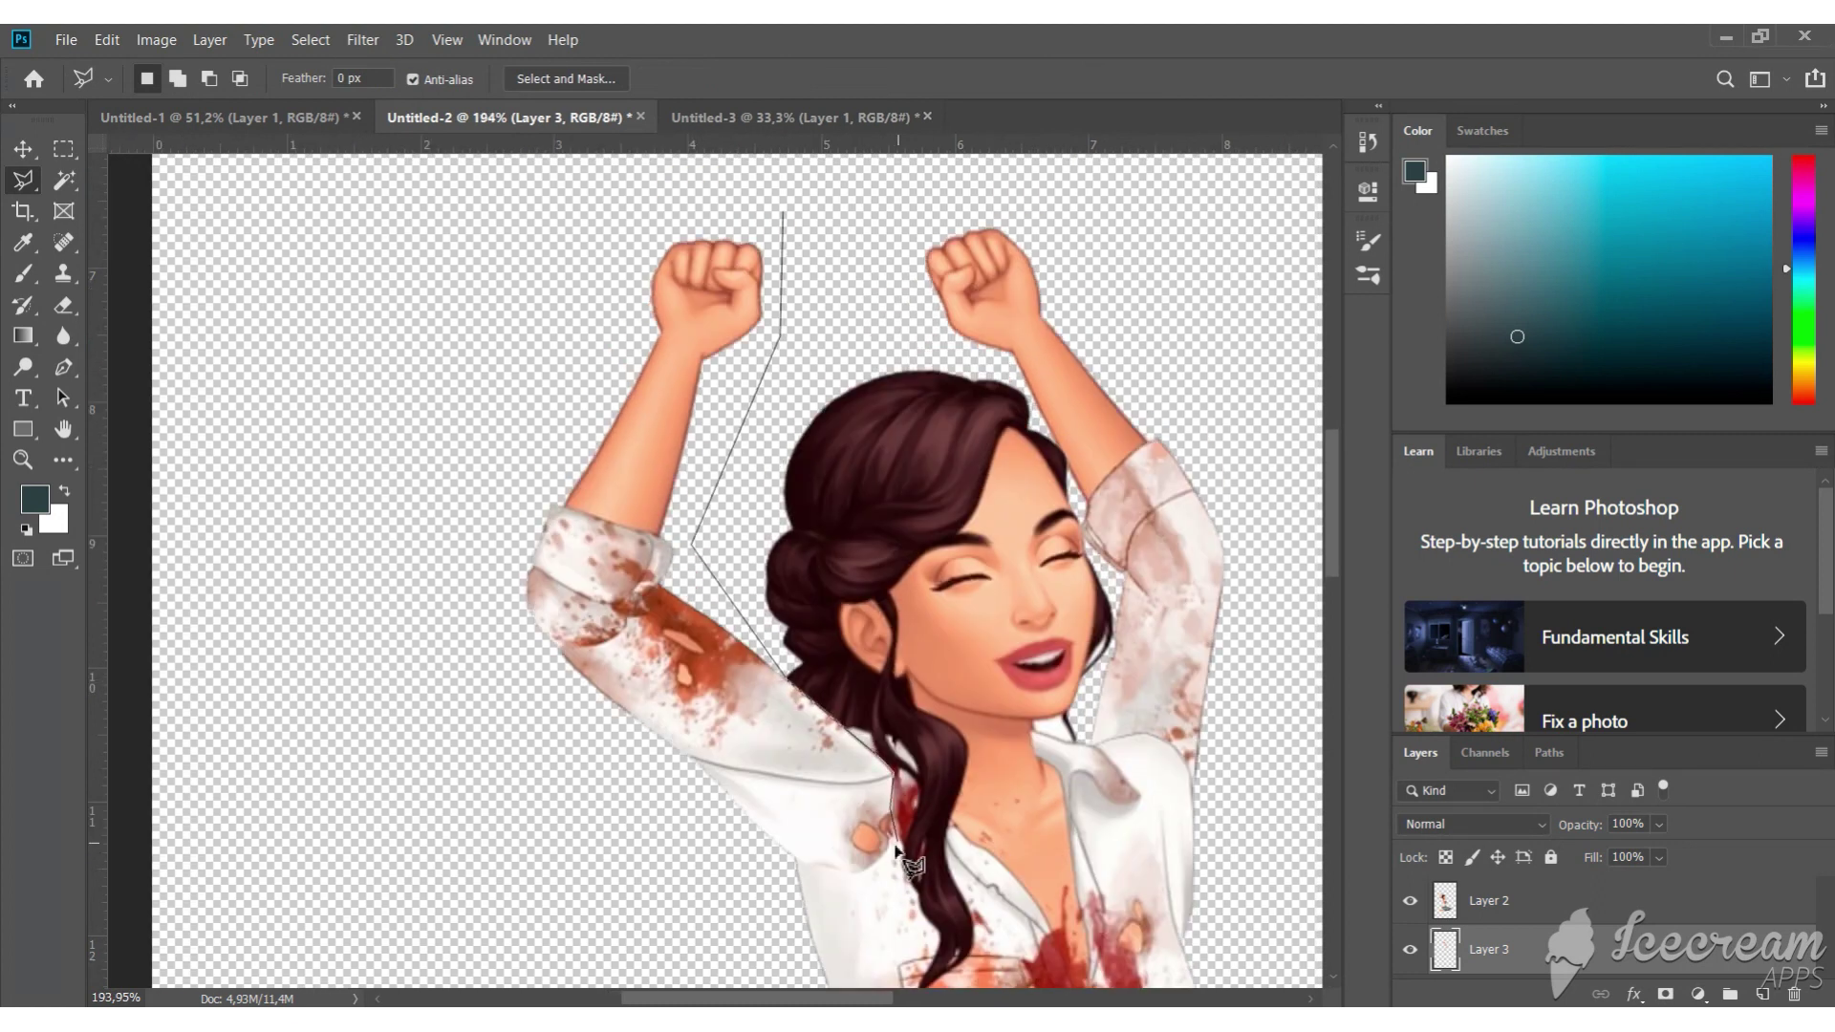
{"action": "left_click", "coordinate": [780, 216]}
{"action": "right_click", "coordinate": [616, 216]}
{"action": "left_click", "coordinate": [668, 376]}
{"action": "left_click", "coordinate": [935, 414]}
{"action": "left_click", "coordinate": [1488, 900]}
{"action": "right_click", "coordinate": [599, 732]}
{"action": "left_click", "coordinate": [685, 726]}
Rotate the copied left arm inward over the head so the fists meet, and commit
{"action": "key", "text": "v"}
{"action": "scroll", "coordinate": [1106, 336], "scroll_direction": "down", "scroll_amount": 3}
{"action": "left_click_drag", "start_coordinate": [813, 287], "coordinate": [807, 457]}
{"action": "left_click", "coordinate": [1147, 78]}
{"action": "scroll", "coordinate": [1057, 717], "scroll_direction": "down", "scroll_amount": 2}
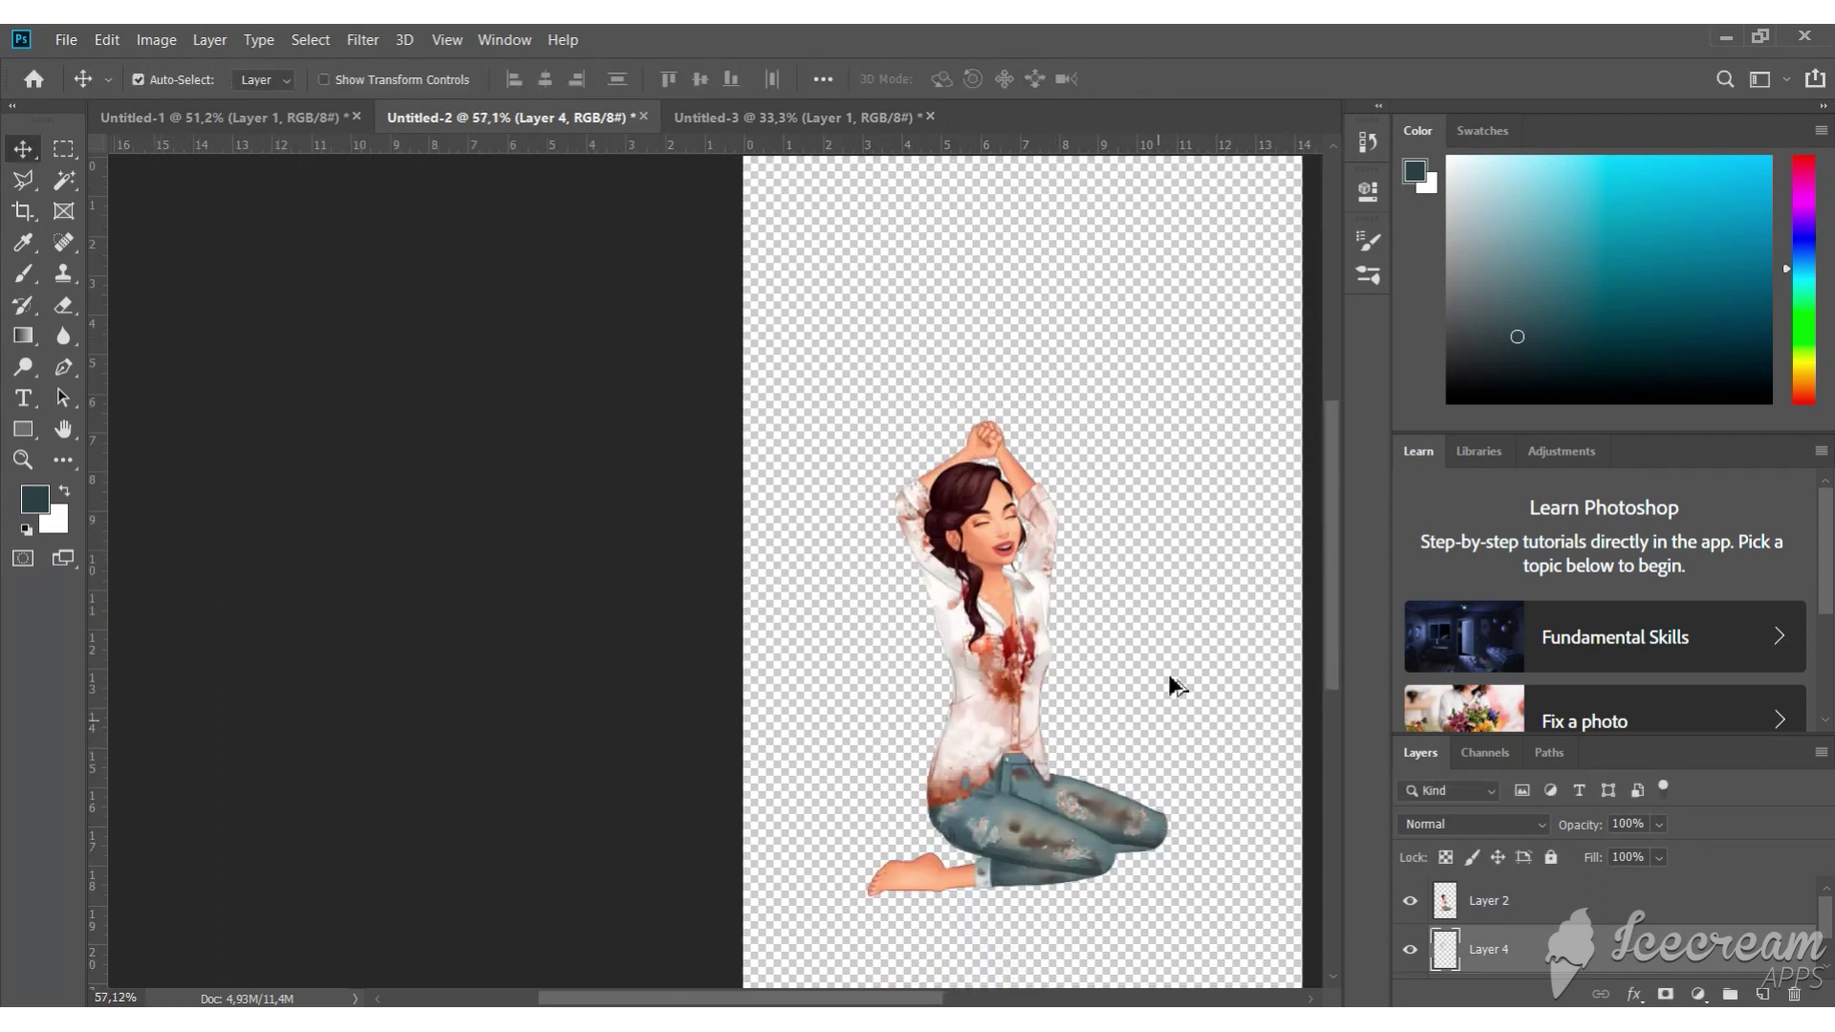
{"action": "scroll", "coordinate": [1013, 550], "scroll_direction": "up", "scroll_amount": 4}
In Untitled-3, crop the worried character to a square around head and chest
{"action": "key", "text": "ctrl+Tab"}
{"action": "scroll", "coordinate": [683, 497], "scroll_direction": "up", "scroll_amount": 3}
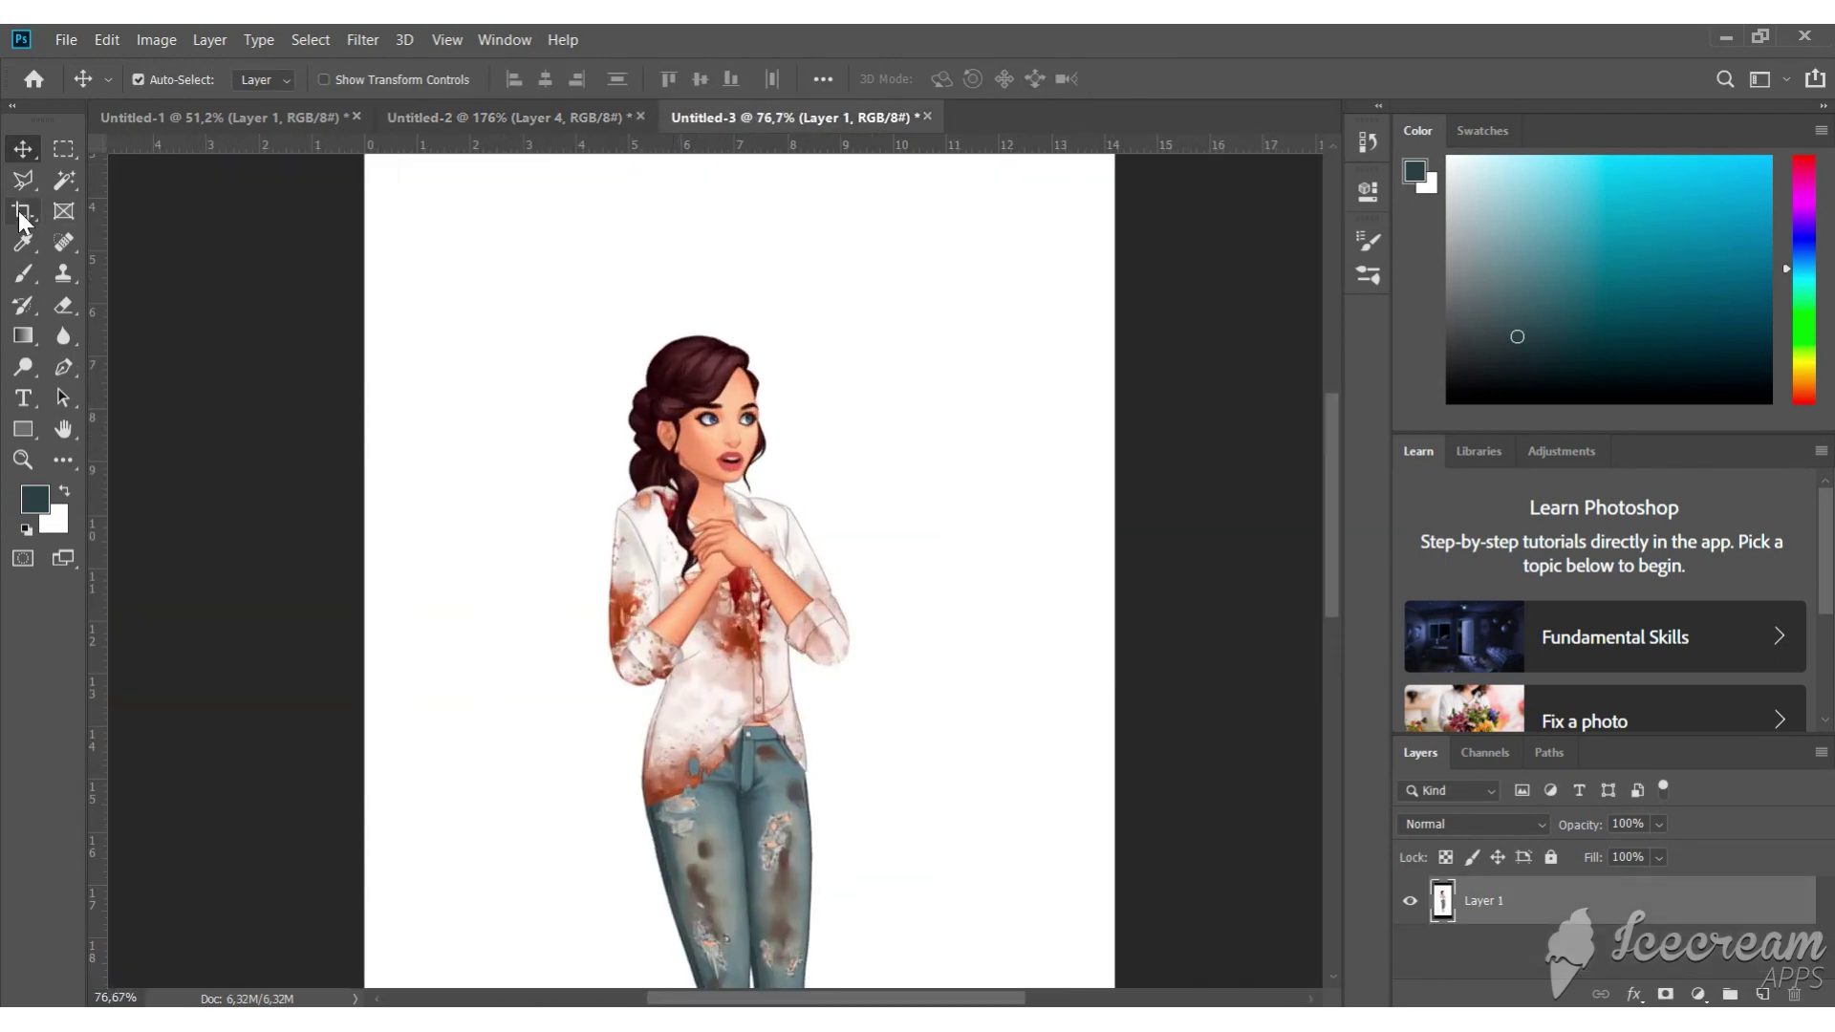
{"action": "left_click", "coordinate": [21, 214]}
{"action": "scroll", "coordinate": [749, 287], "scroll_direction": "up", "scroll_amount": 3}
{"action": "left_click_drag", "start_coordinate": [740, 271], "coordinate": [737, 434]}
{"action": "scroll", "coordinate": [740, 669], "scroll_direction": "down", "scroll_amount": 5}
{"action": "left_click_drag", "start_coordinate": [741, 955], "coordinate": [719, 400]}
{"action": "key", "text": "Return"}
{"action": "mouse_move", "coordinate": [564, 422]}
{"action": "left_mouse_down"}
{"action": "mouse_move", "coordinate": [831, 761]}
{"action": "mouse_move", "coordinate": [867, 724]}
{"action": "left_mouse_up"}
{"action": "key", "text": "Return"}
Delete the white background with the Magic Wand and drag the head into Untitled-2
{"action": "key", "text": "w"}
{"action": "left_click", "coordinate": [823, 507]}
{"action": "key", "text": "Delete"}
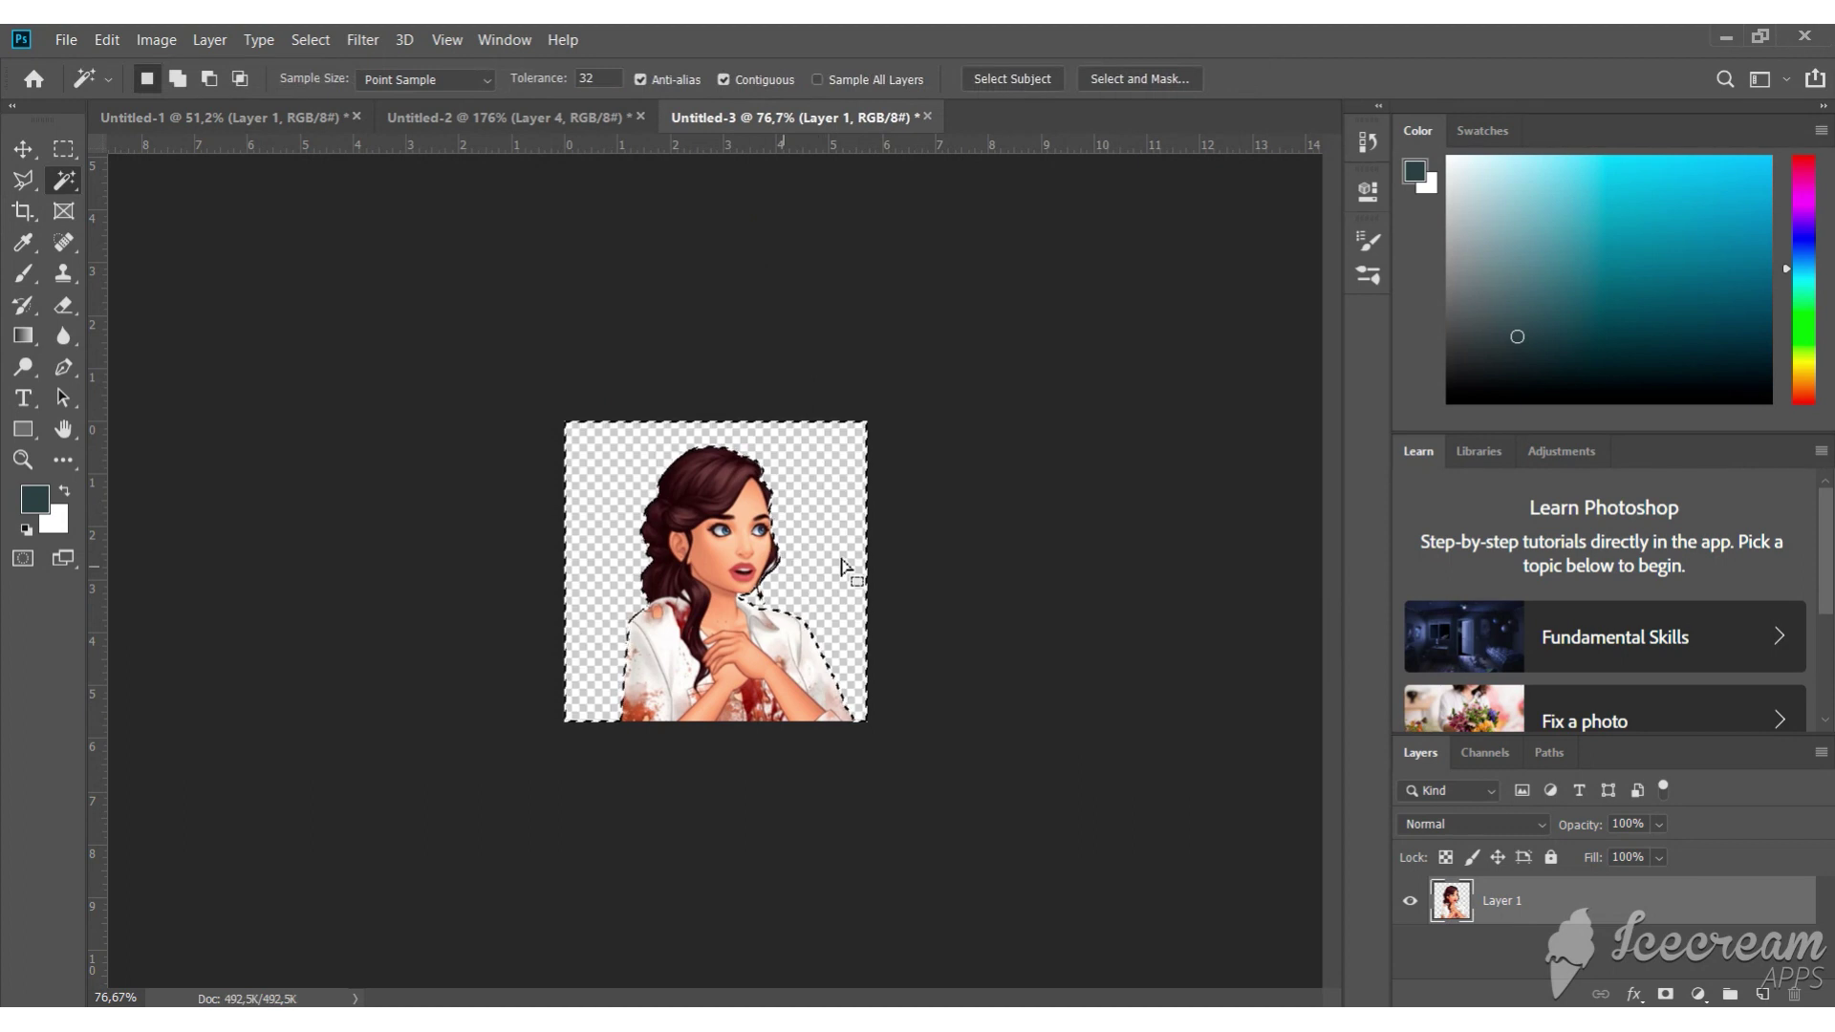
{"action": "left_click", "coordinate": [23, 149]}
{"action": "left_click_drag", "start_coordinate": [716, 574], "coordinate": [1087, 602]}
Set the head layer to 68% opacity, then rotate, stretch and position it over the neck
{"action": "left_click_drag", "start_coordinate": [1664, 828], "coordinate": [1624, 830]}
{"action": "key", "text": "ctrl+t"}
{"action": "left_click_drag", "start_coordinate": [659, 305], "coordinate": [675, 274]}
{"action": "left_click_drag", "start_coordinate": [822, 535], "coordinate": [1032, 631]}
{"action": "left_click_drag", "start_coordinate": [823, 325], "coordinate": [910, 363]}
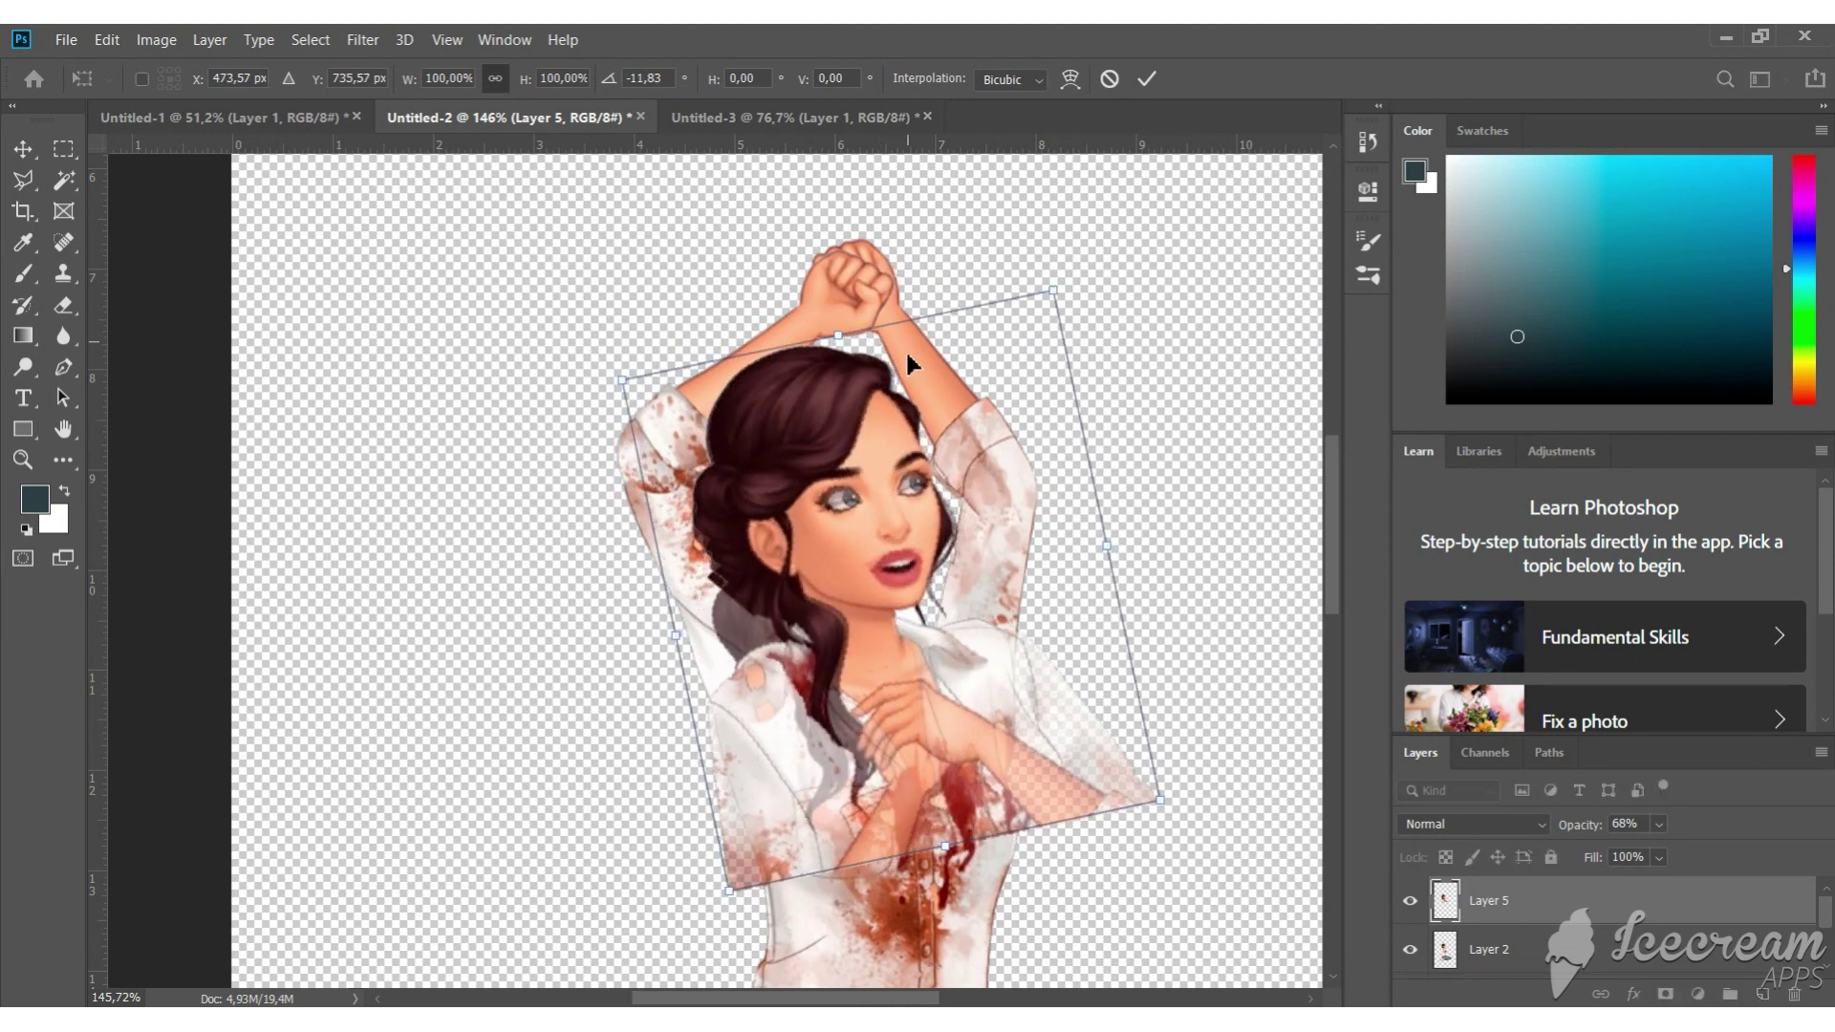
{"action": "mouse_move", "coordinate": [832, 298]}
{"action": "left_mouse_down"}
{"action": "mouse_move", "coordinate": [809, 275]}
{"action": "mouse_move", "coordinate": [841, 287]}
{"action": "left_mouse_up"}
{"action": "left_click_drag", "start_coordinate": [864, 540], "coordinate": [888, 566]}
{"action": "left_click_drag", "start_coordinate": [831, 334], "coordinate": [809, 323]}
{"action": "left_click_drag", "start_coordinate": [841, 421], "coordinate": [841, 440]}
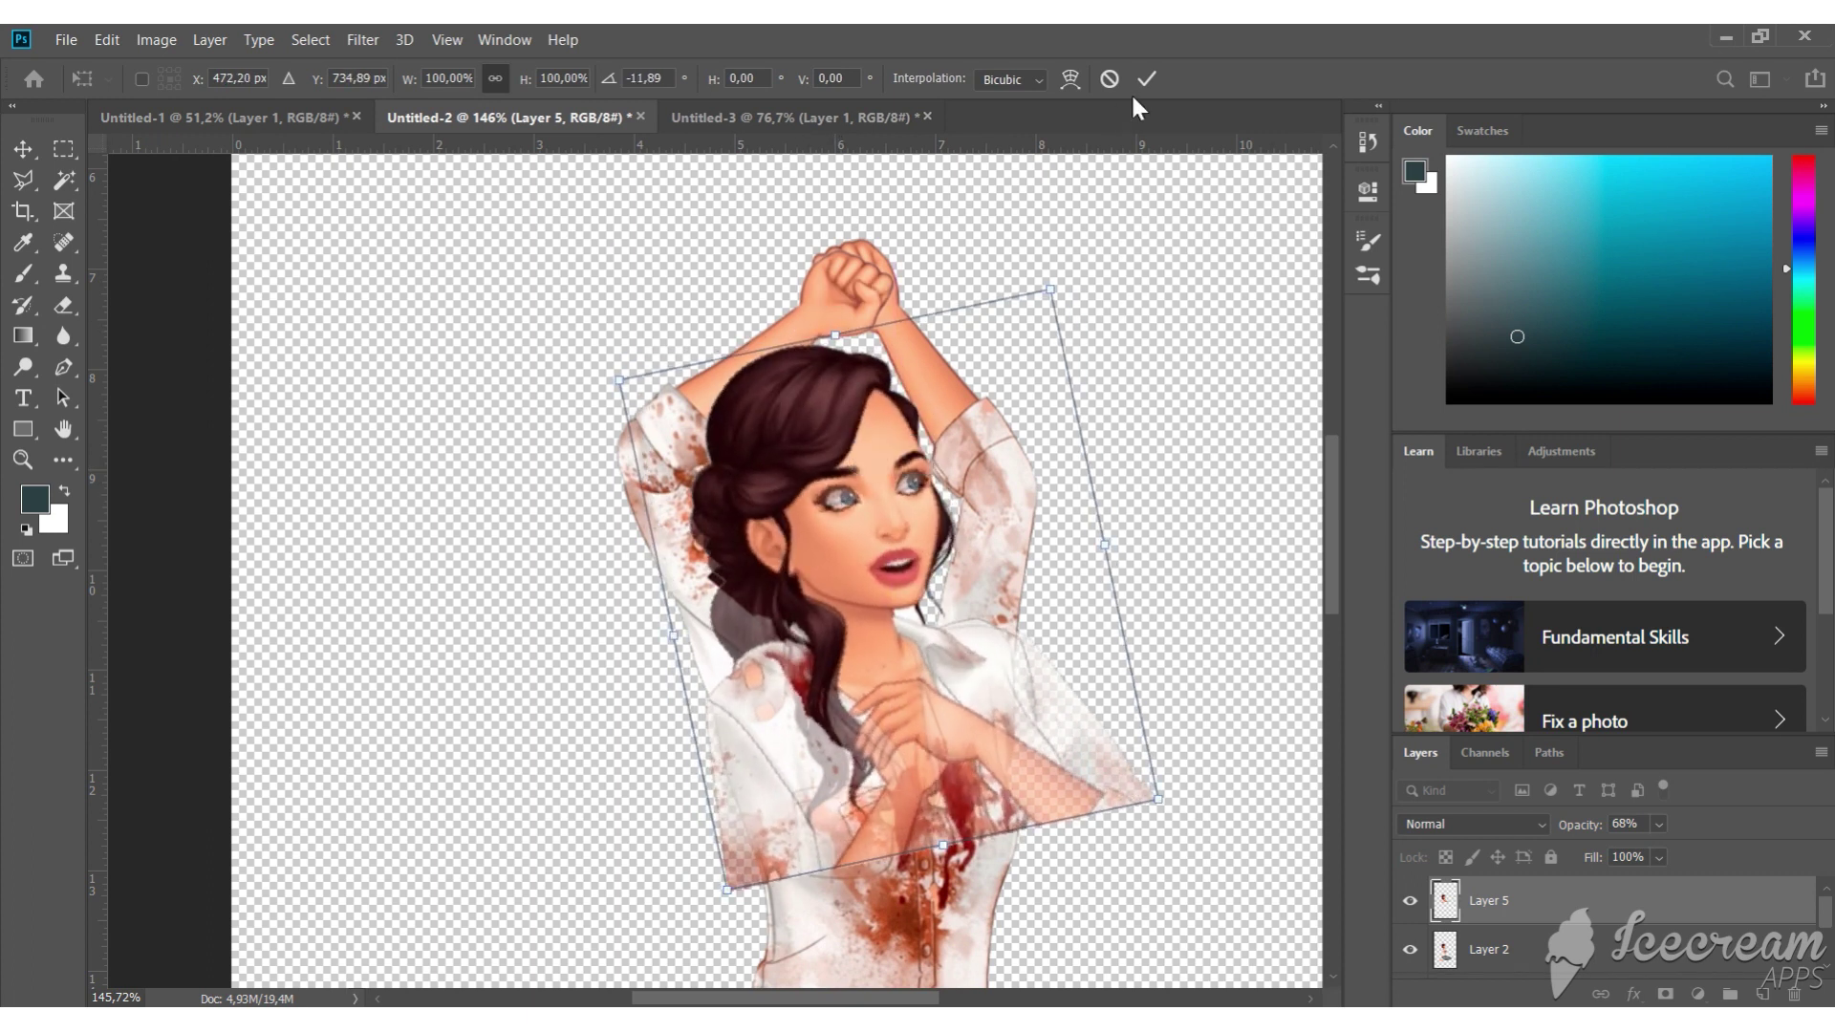
{"action": "left_click", "coordinate": [1147, 78]}
Select the Eraser and restore the head layer to 100% opacity
{"action": "left_click", "coordinate": [67, 307]}
{"action": "right_click", "coordinate": [911, 615]}
{"action": "left_click", "coordinate": [1659, 823]}
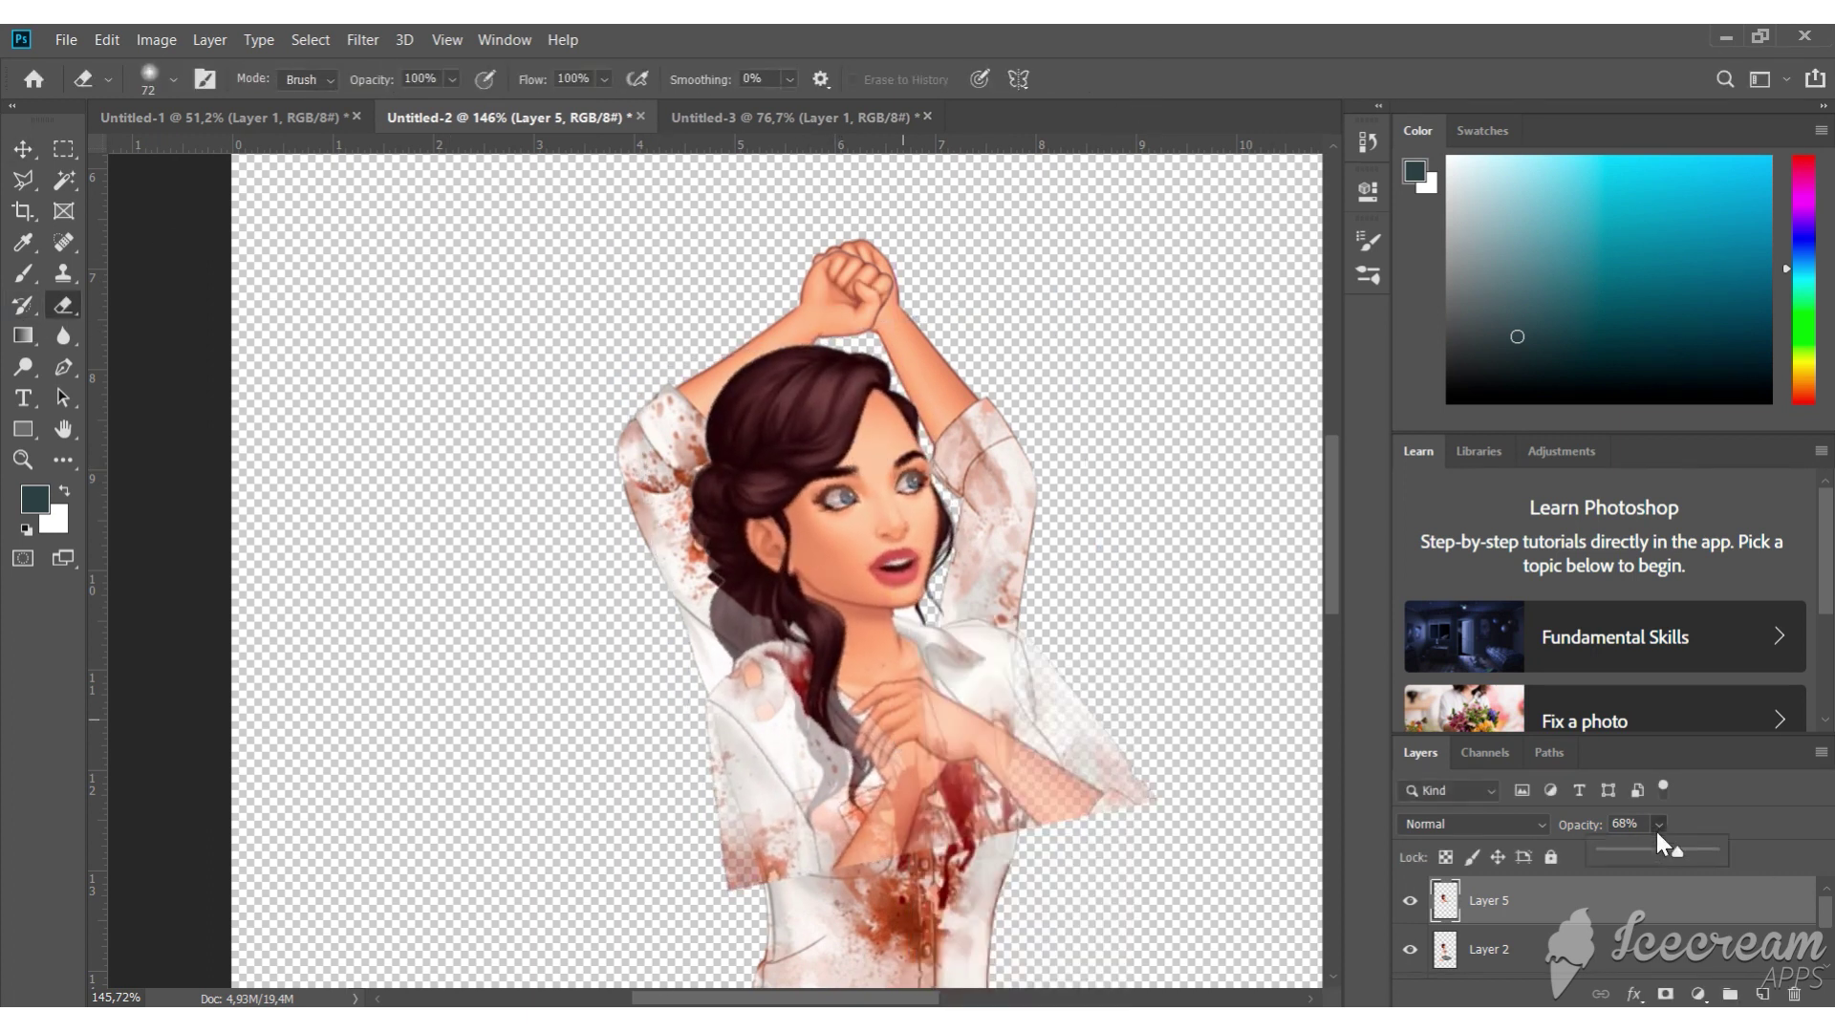
{"action": "left_click_drag", "start_coordinate": [1674, 851], "coordinate": [1711, 851]}
Erase extra shirt near the left arm, reducing the eraser size to 26
{"action": "mouse_move", "coordinate": [669, 793]}
{"action": "left_mouse_down"}
{"action": "mouse_move", "coordinate": [737, 754]}
{"action": "mouse_move", "coordinate": [817, 833]}
{"action": "mouse_move", "coordinate": [880, 843]}
{"action": "mouse_move", "coordinate": [837, 905]}
{"action": "mouse_move", "coordinate": [781, 814]}
{"action": "mouse_move", "coordinate": [851, 815]}
{"action": "mouse_move", "coordinate": [788, 720]}
{"action": "mouse_move", "coordinate": [884, 768]}
{"action": "mouse_move", "coordinate": [776, 671]}
{"action": "mouse_move", "coordinate": [892, 797]}
{"action": "mouse_move", "coordinate": [959, 832]}
{"action": "mouse_move", "coordinate": [956, 643]}
{"action": "left_mouse_up"}
{"action": "right_click", "coordinate": [723, 706]}
{"action": "type", "text": "26"}
{"action": "key", "text": "Return"}
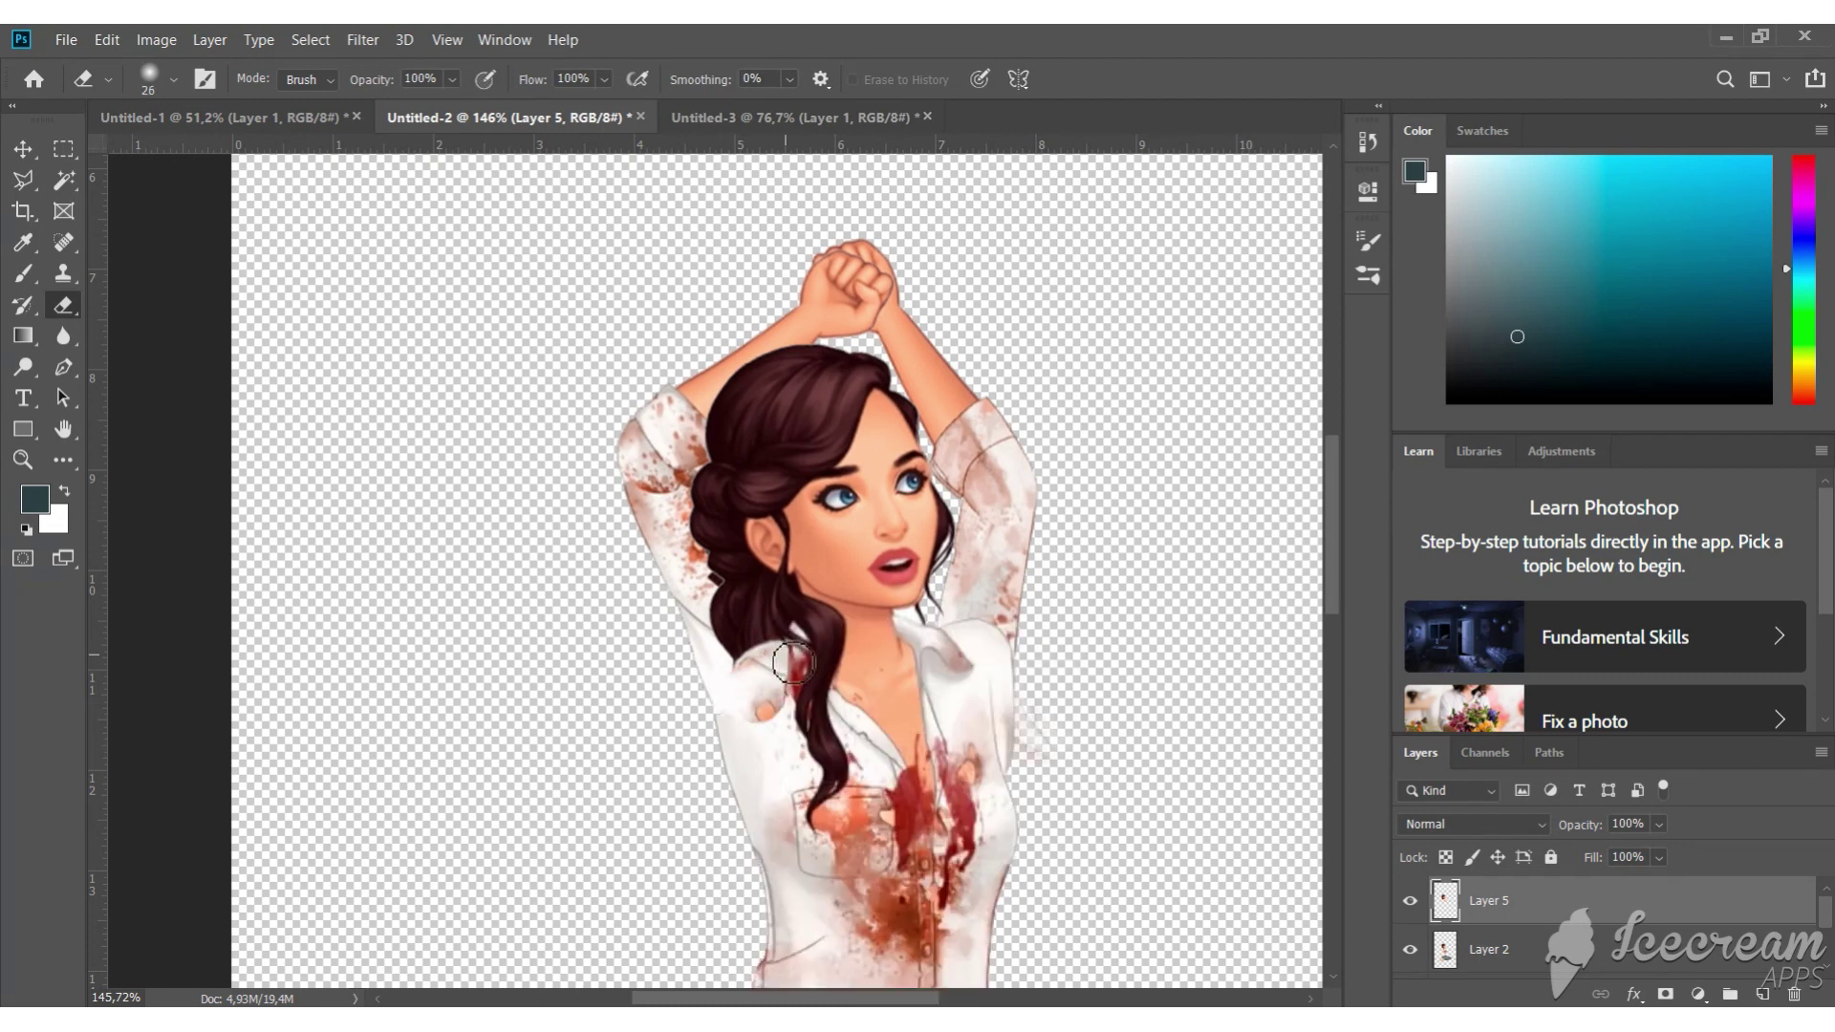
{"action": "scroll", "coordinate": [787, 819], "scroll_direction": "up", "scroll_amount": 3}
{"action": "scroll", "coordinate": [1433, 874], "scroll_direction": "down", "scroll_amount": 1}
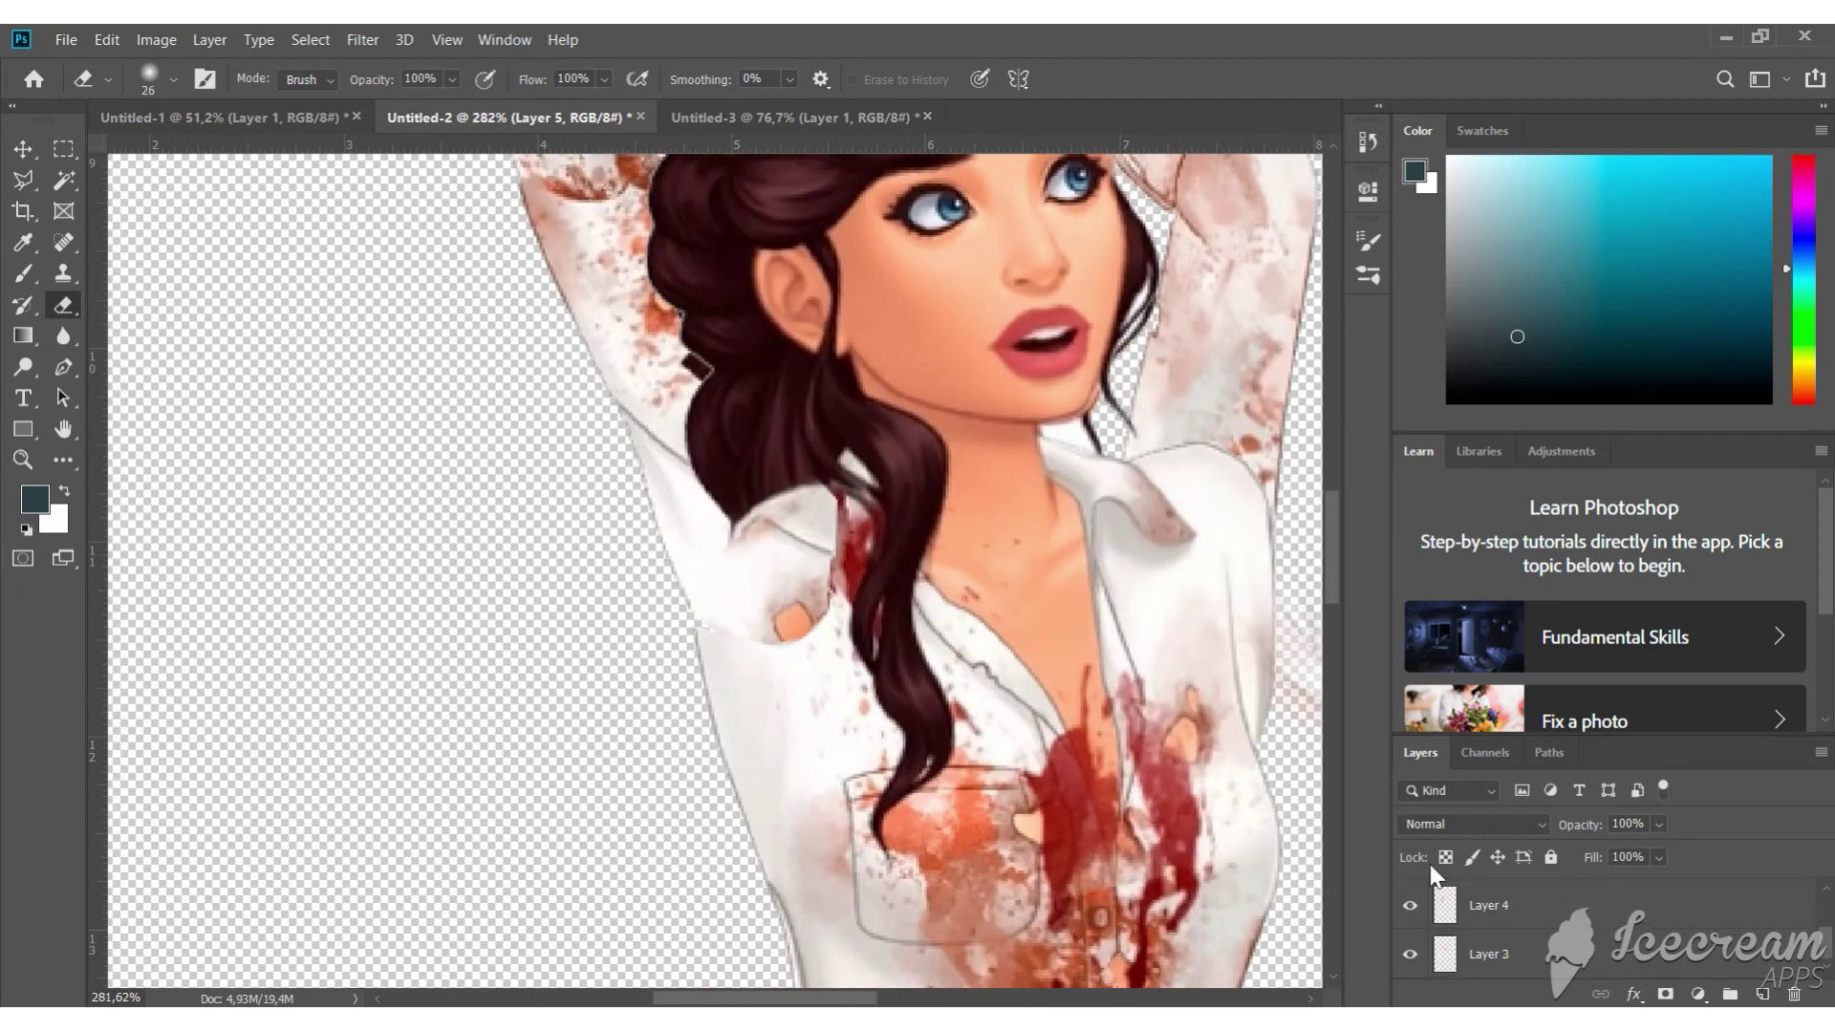
Sample white from the shirt with a size 31 brush and Merge Visible layers
{"action": "left_click", "coordinate": [29, 277]}
{"action": "left_click", "coordinate": [1335, 850], "text": "alt"}
{"action": "right_click", "coordinate": [784, 645]}
{"action": "left_click_drag", "start_coordinate": [898, 681], "coordinate": [904, 680]}
{"action": "left_click", "coordinate": [732, 624]}
{"action": "scroll", "coordinate": [1567, 956], "scroll_direction": "down", "scroll_amount": 2}
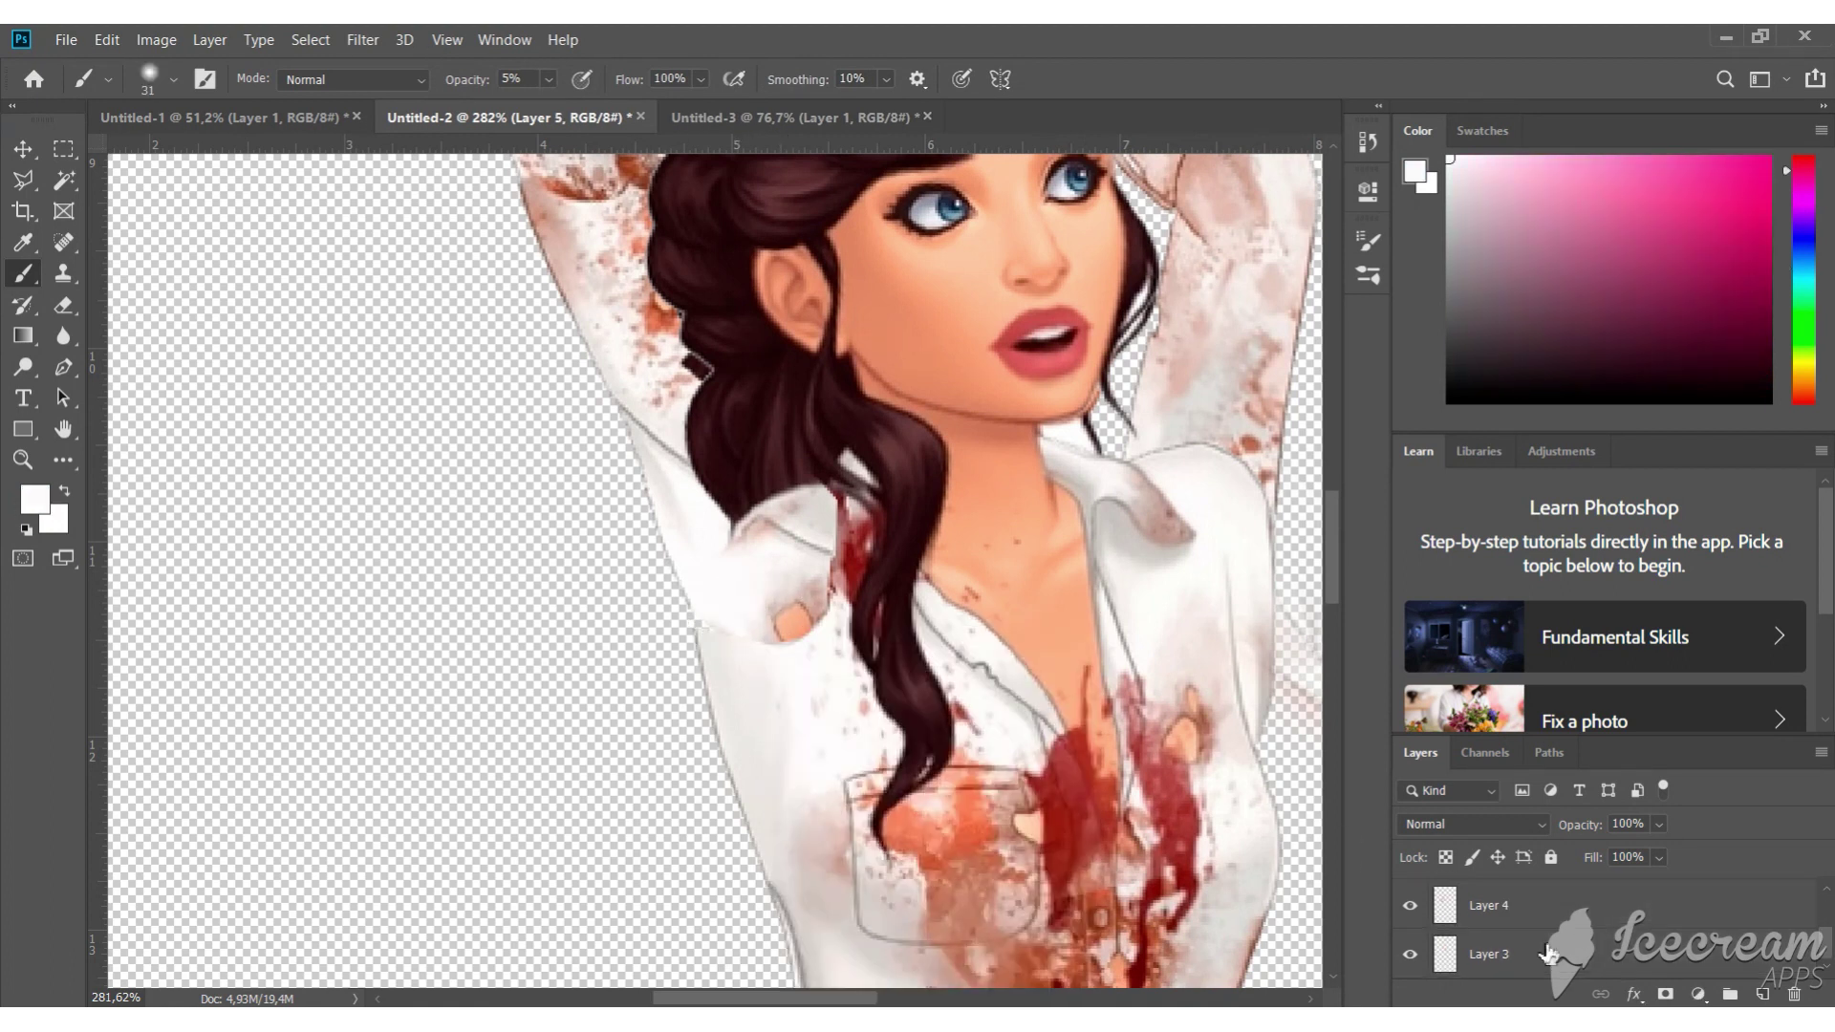
{"action": "right_click", "coordinate": [1517, 970]}
{"action": "left_click", "coordinate": [1242, 712]}
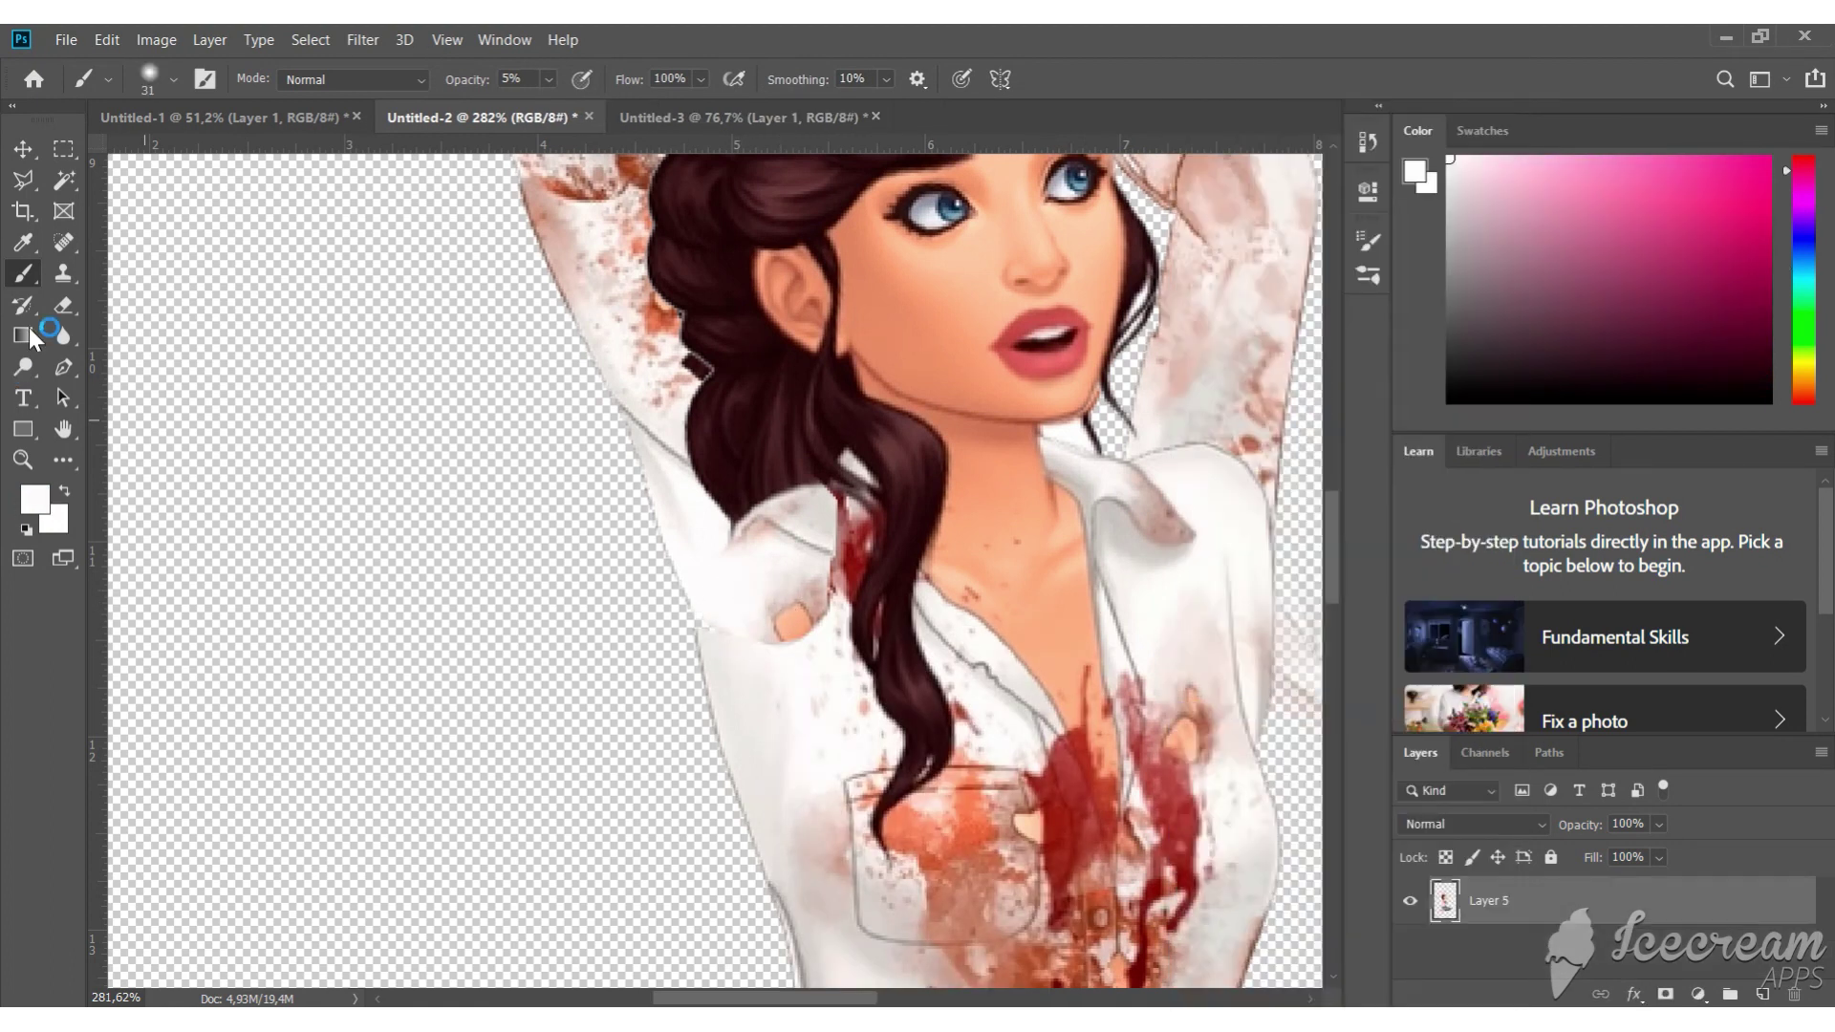
Paint over the skin patch on the shirt in white and sample a light pink
{"action": "left_click_drag", "start_coordinate": [805, 598], "coordinate": [781, 627]}
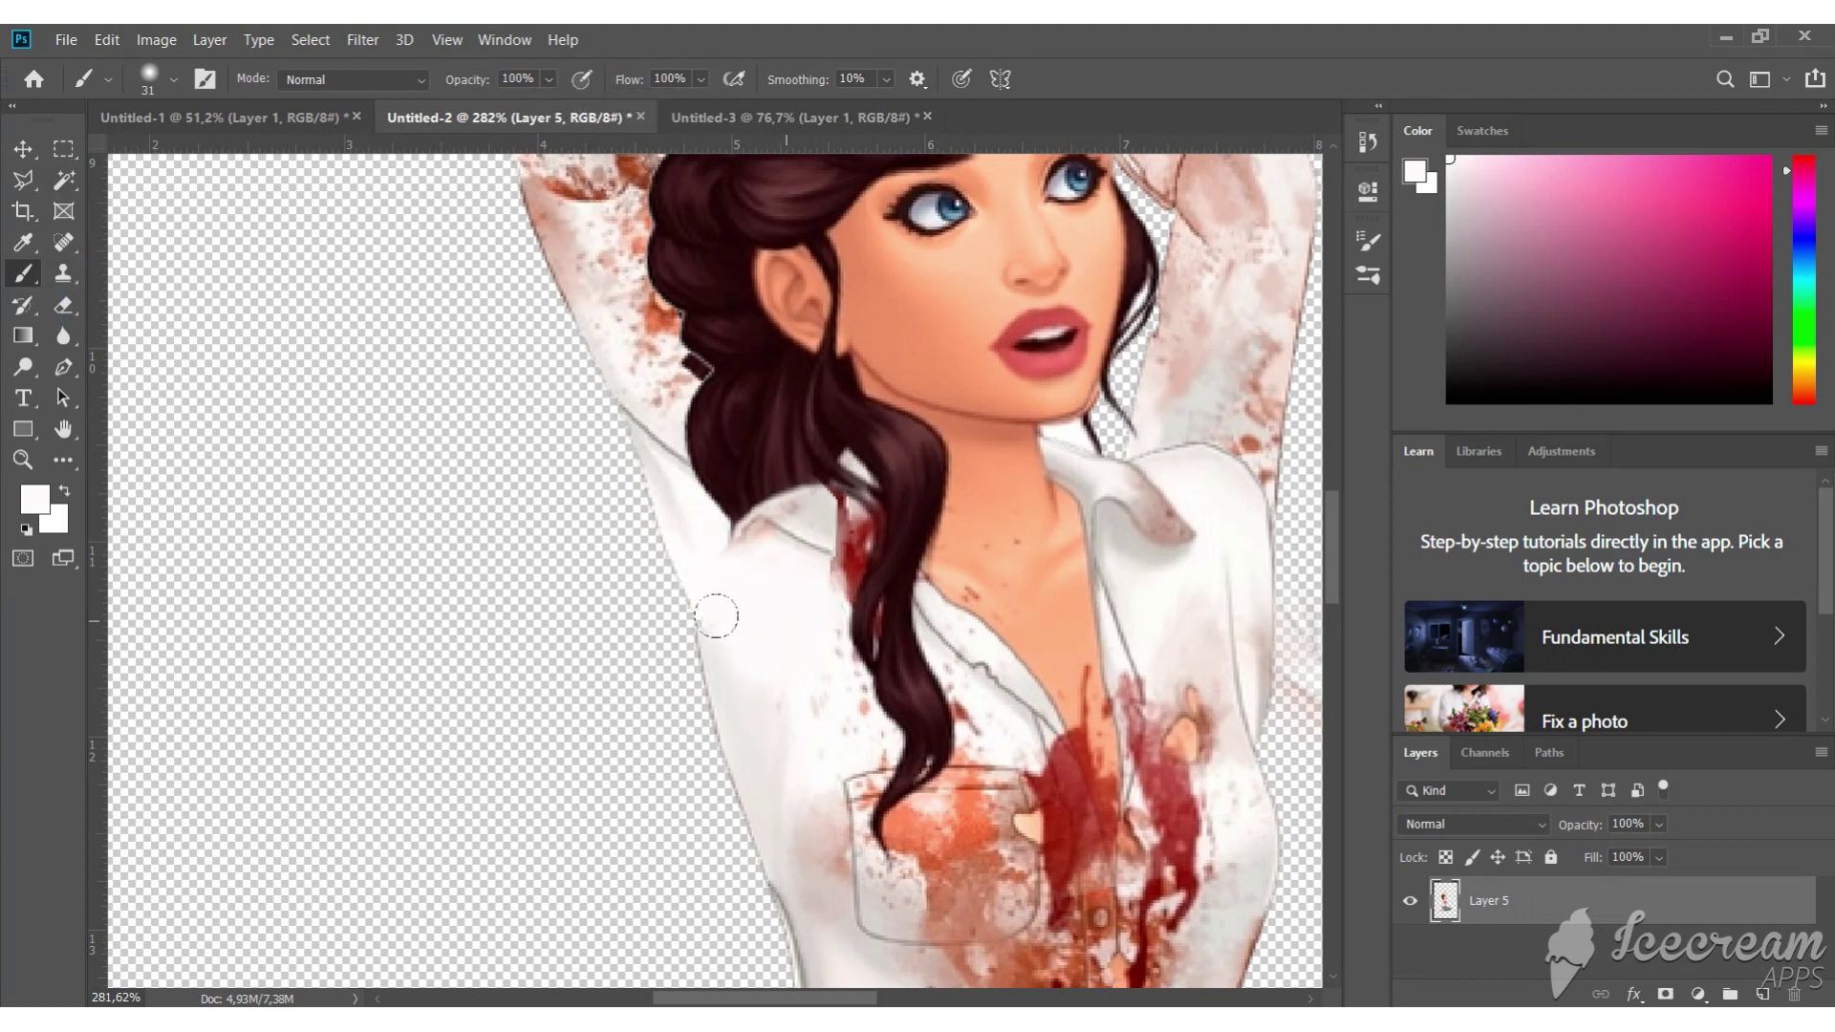
{"action": "scroll", "coordinate": [669, 344], "scroll_direction": "up", "scroll_amount": 7}
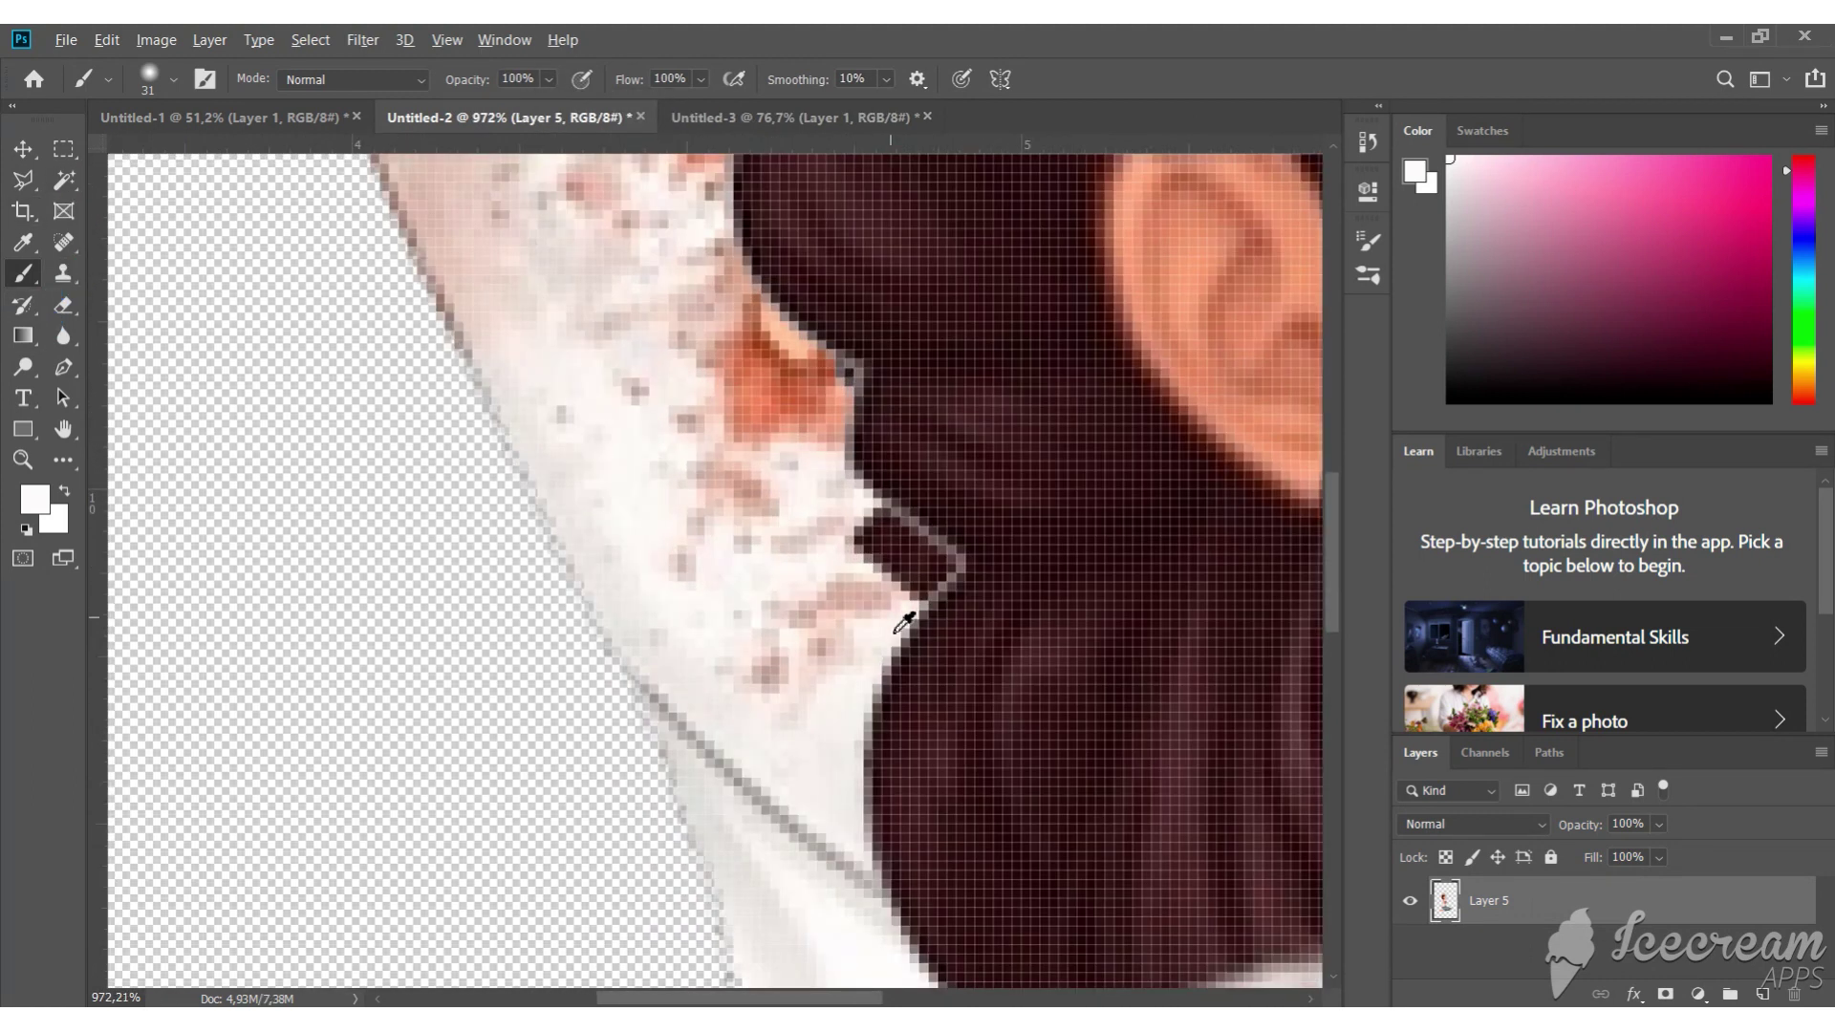
{"action": "left_click", "coordinate": [903, 612], "text": "alt"}
{"action": "right_click", "coordinate": [967, 566]}
Lasso the dark gap by the hair, fill it with sampled light shirt colours, and deselect
{"action": "key", "text": "l"}
{"action": "left_click", "coordinate": [870, 502]}
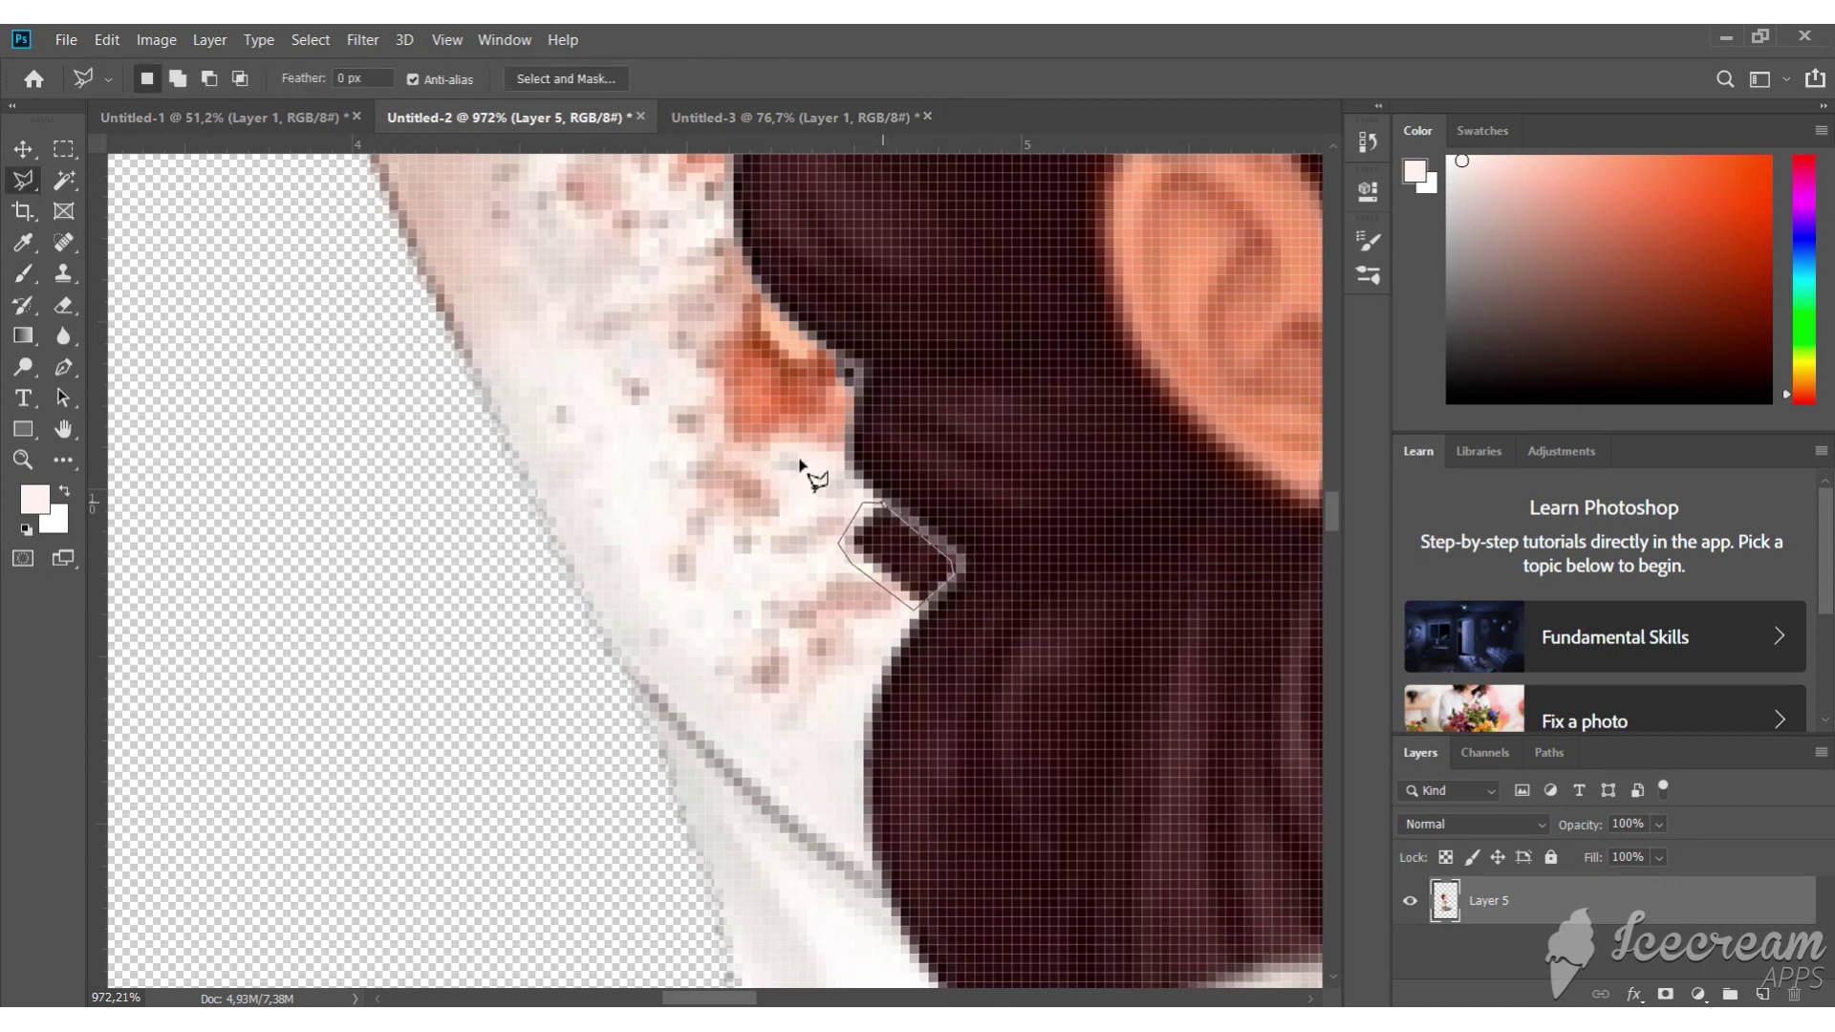
{"action": "left_click", "coordinate": [884, 506]}
{"action": "key", "text": "b"}
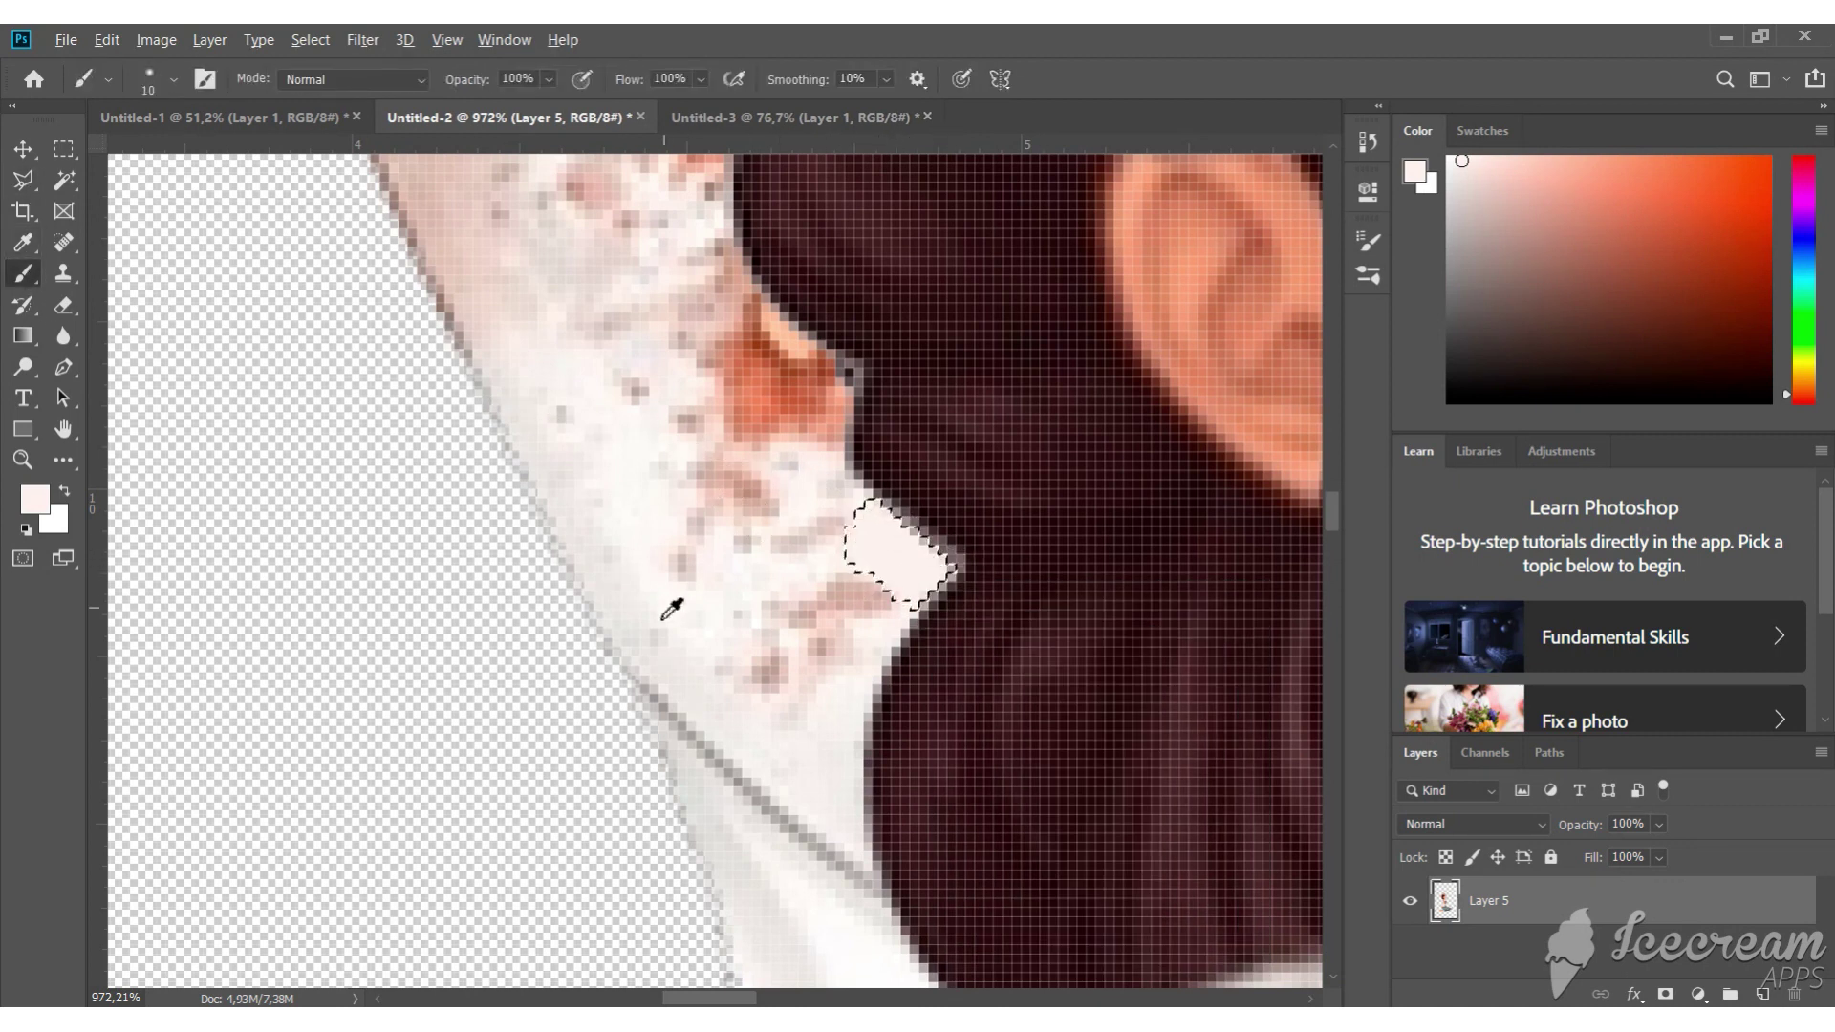
{"action": "left_click", "coordinate": [673, 605], "text": "alt"}
{"action": "left_click", "coordinate": [606, 544], "text": "alt"}
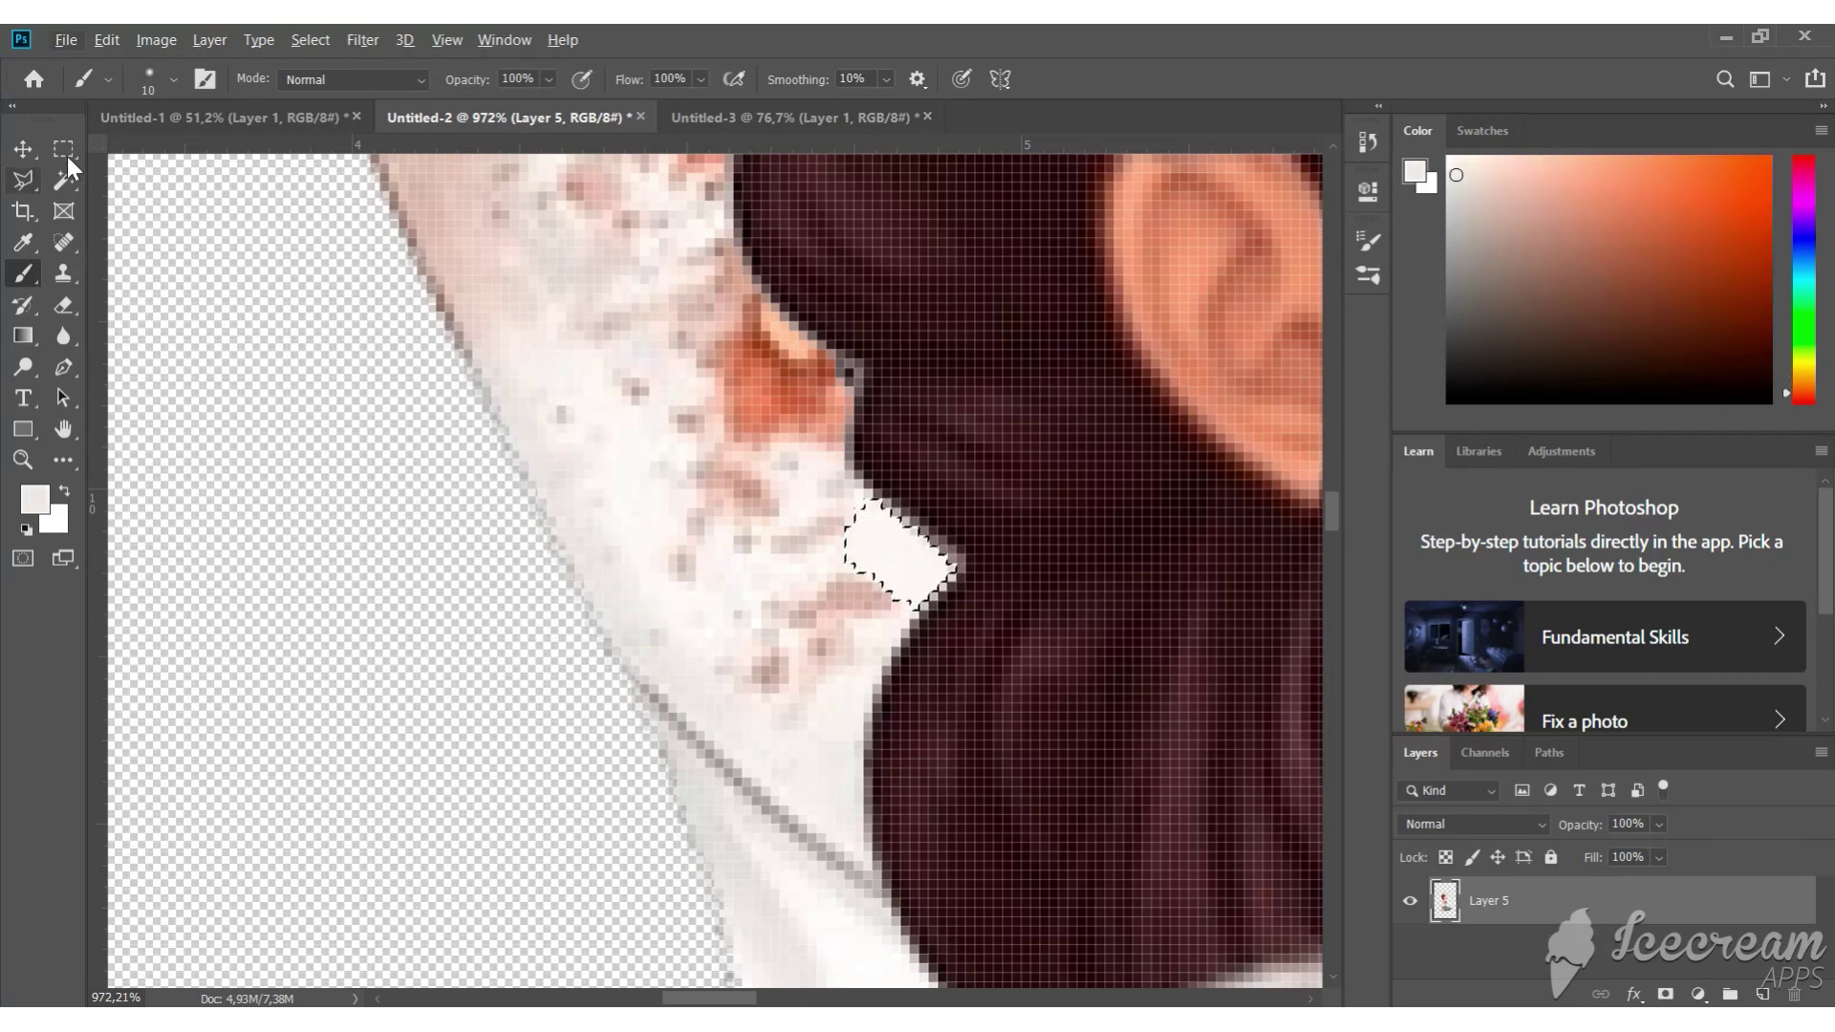
{"action": "key", "text": "ctrl+d"}
{"action": "scroll", "coordinate": [1073, 664], "scroll_direction": "down", "scroll_amount": 5}
Select and clean up the stray area near the neck with the marquee and Eraser
{"action": "key", "text": "m"}
{"action": "scroll", "coordinate": [771, 446], "scroll_direction": "up", "scroll_amount": 5}
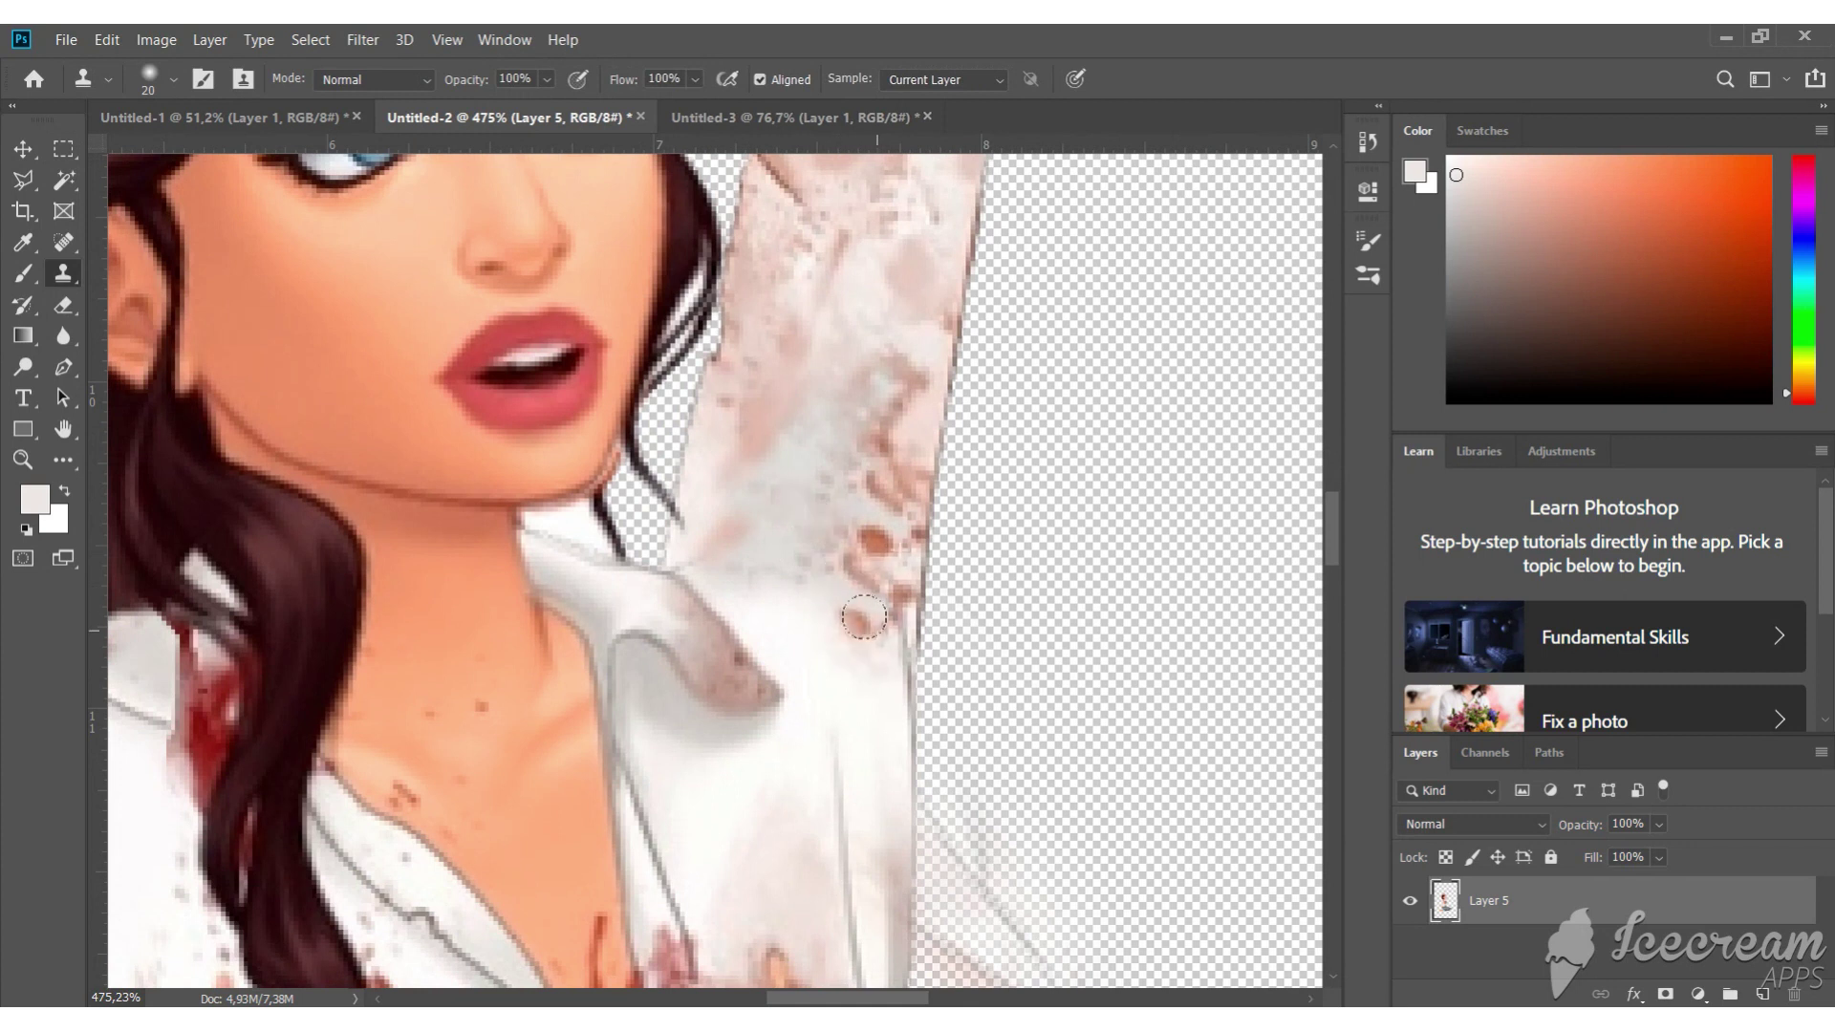
{"action": "scroll", "coordinate": [840, 612], "scroll_direction": "down", "scroll_amount": 5}
{"action": "scroll", "coordinate": [942, 812], "scroll_direction": "up", "scroll_amount": 2}
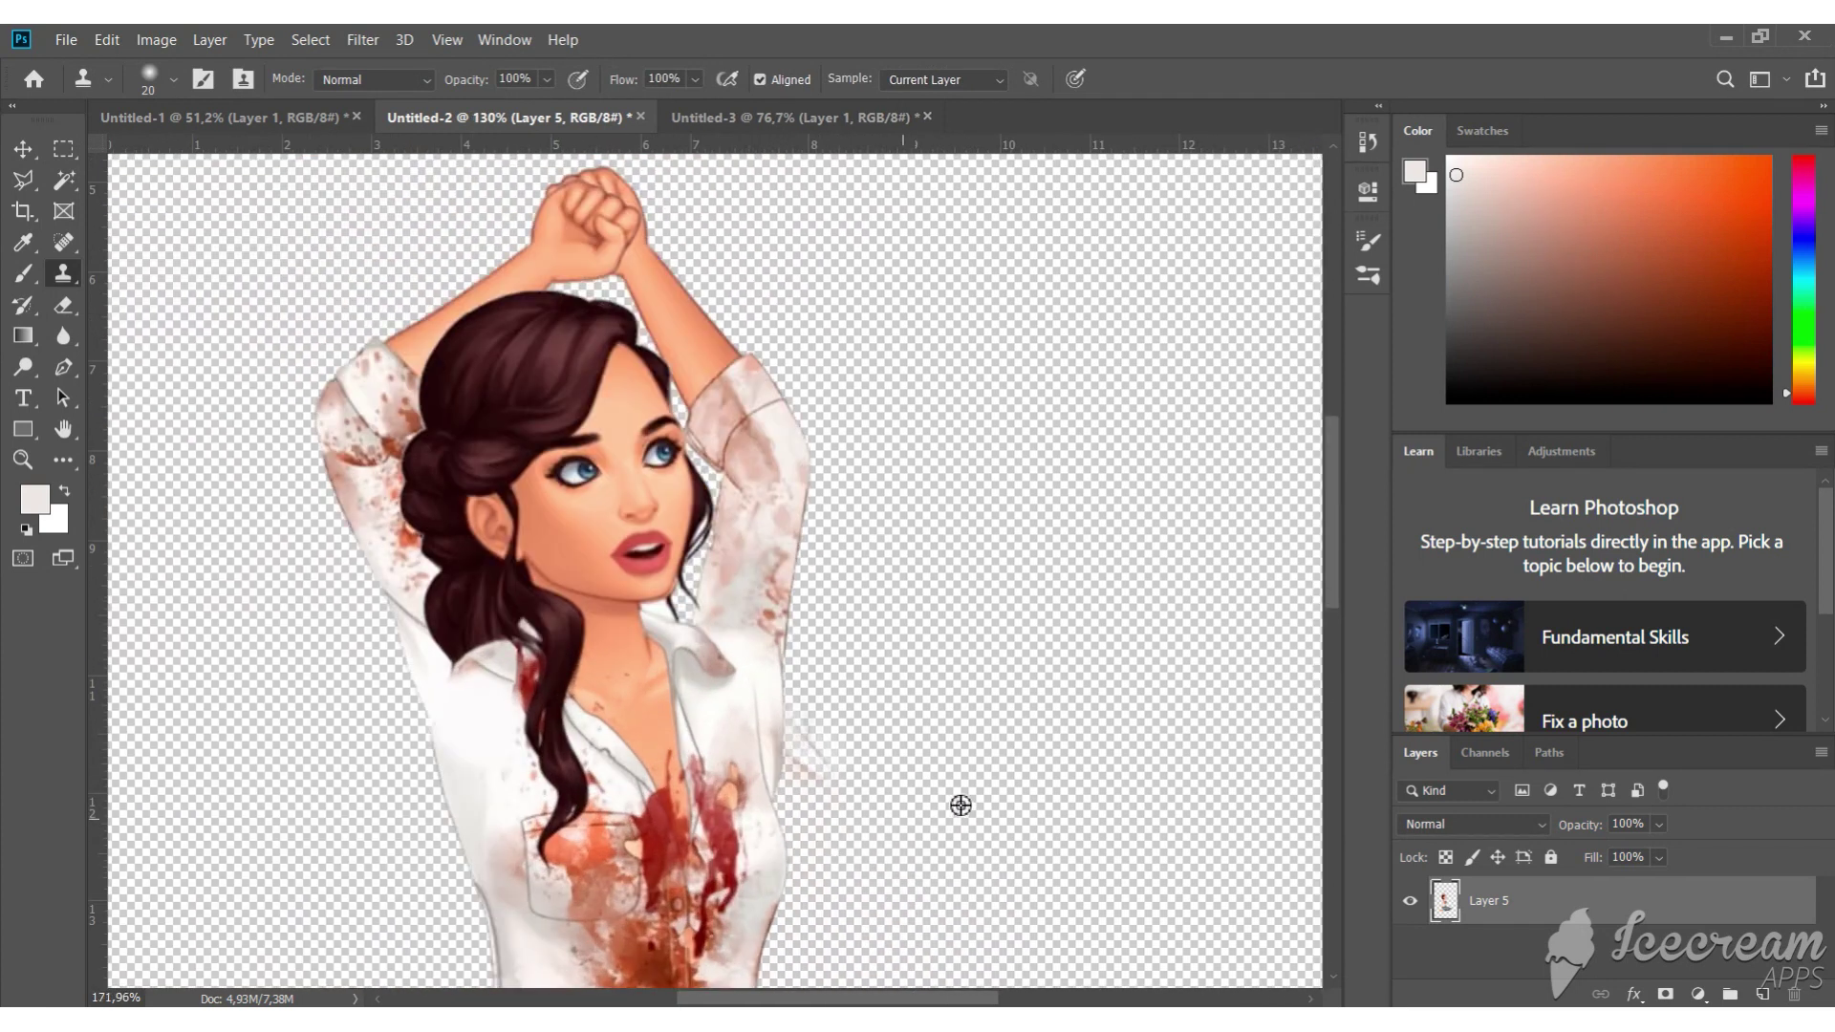
{"action": "key", "text": "e"}
{"action": "scroll", "coordinate": [625, 525], "scroll_direction": "up", "scroll_amount": 2}
{"action": "left_click", "coordinate": [64, 180]}
{"action": "left_click", "coordinate": [743, 735]}
{"action": "scroll", "coordinate": [646, 783], "scroll_direction": "up", "scroll_amount": 3}
Switch between Lasso and Magic Wand selection tools, then open the rope image
{"action": "key", "text": "l"}
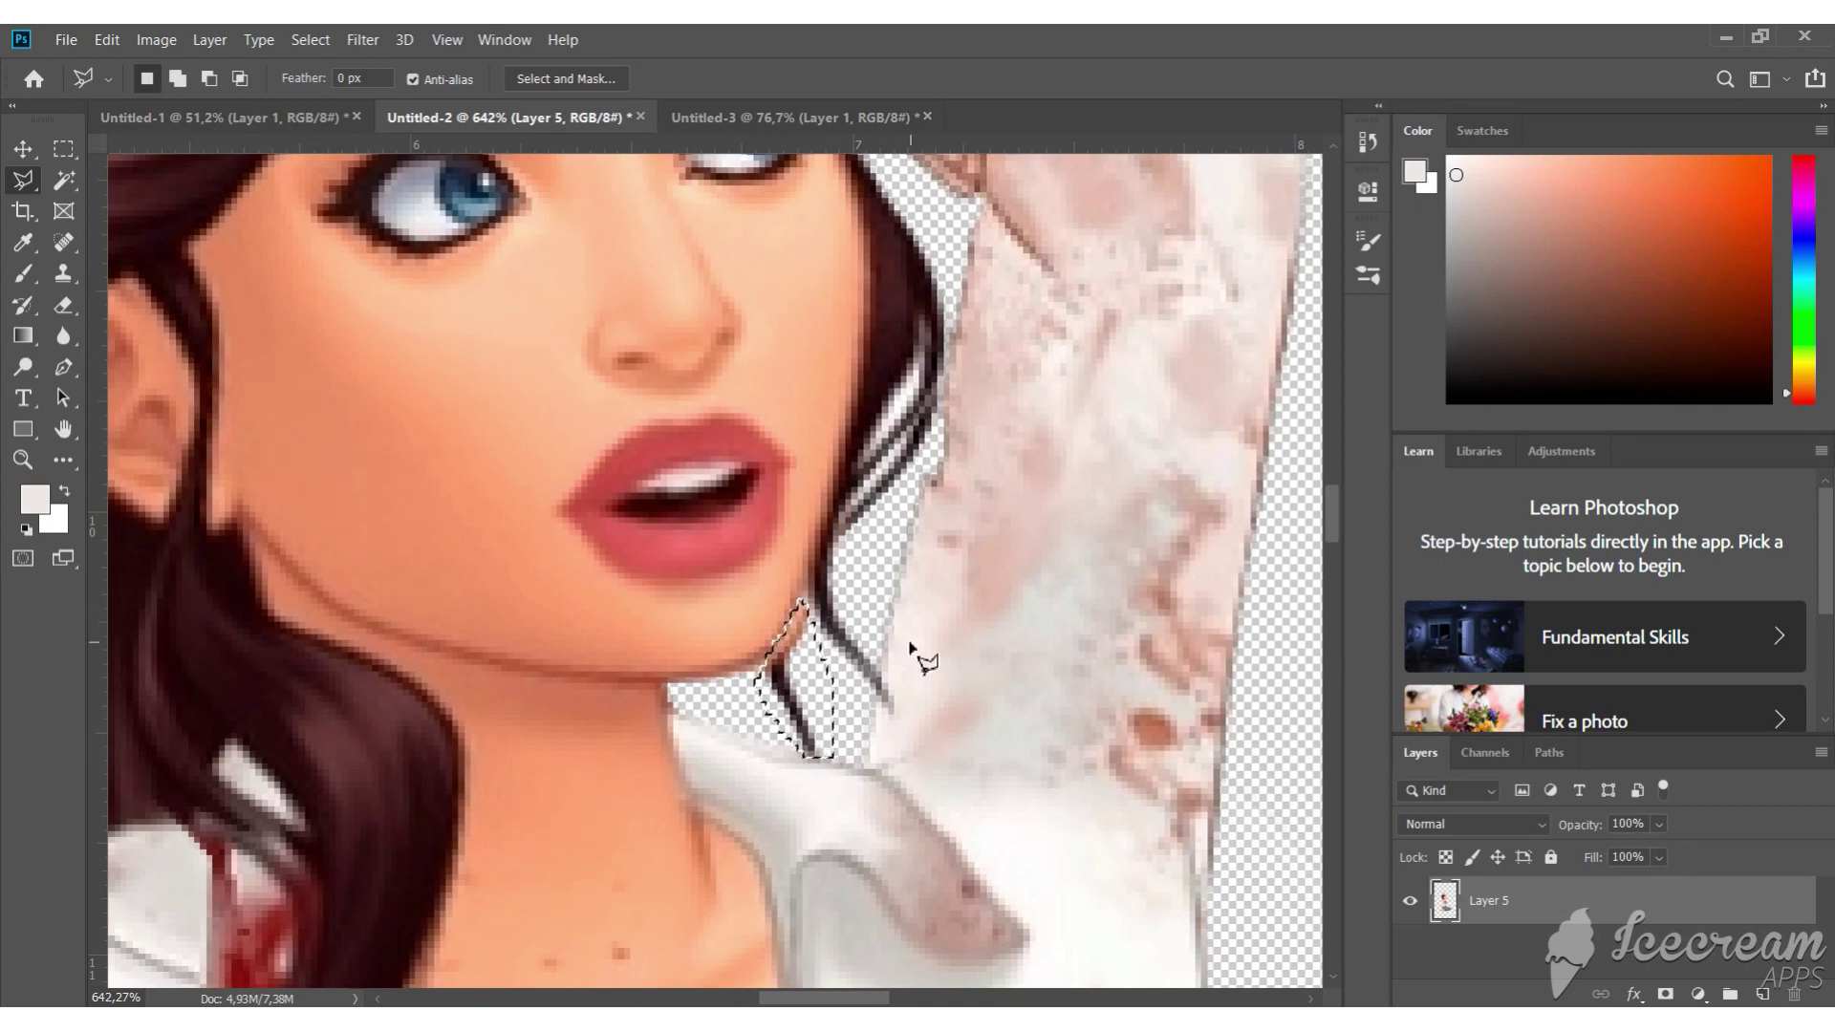
{"action": "scroll", "coordinate": [913, 648], "scroll_direction": "up", "scroll_amount": 2}
{"action": "key", "text": "w"}
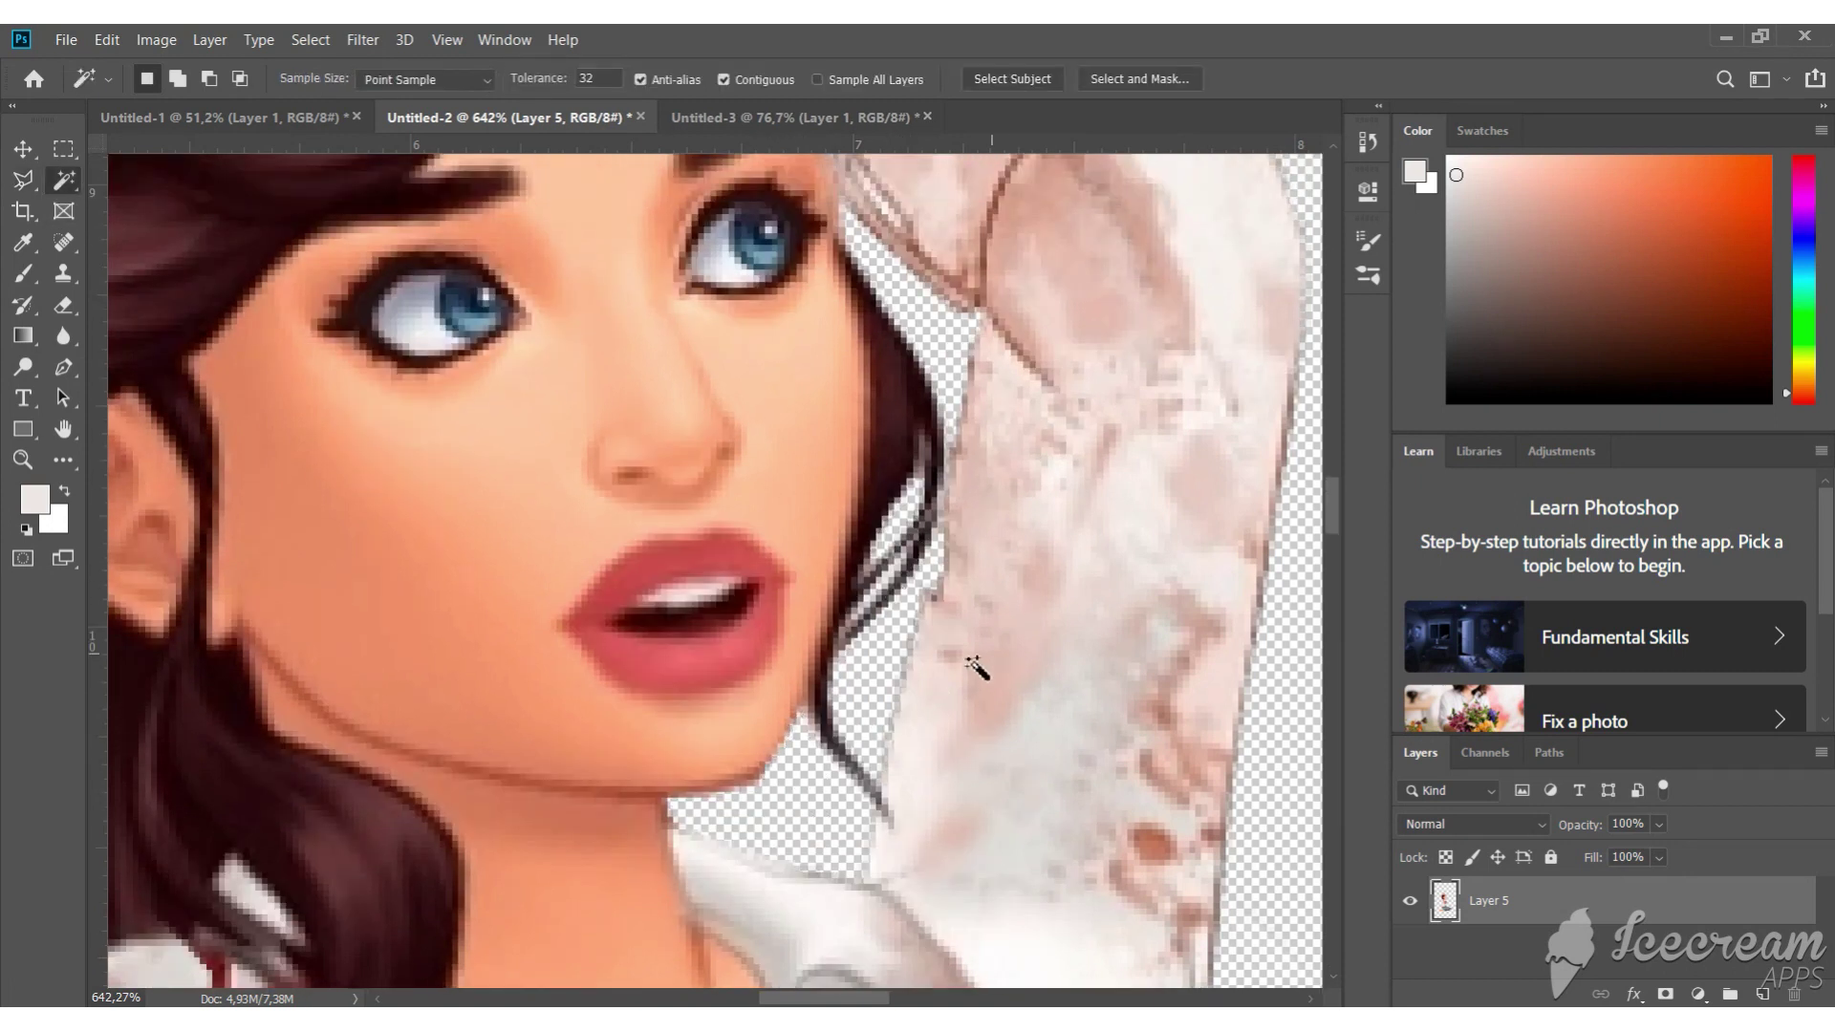
{"action": "scroll", "coordinate": [997, 662], "scroll_direction": "down", "scroll_amount": 8}
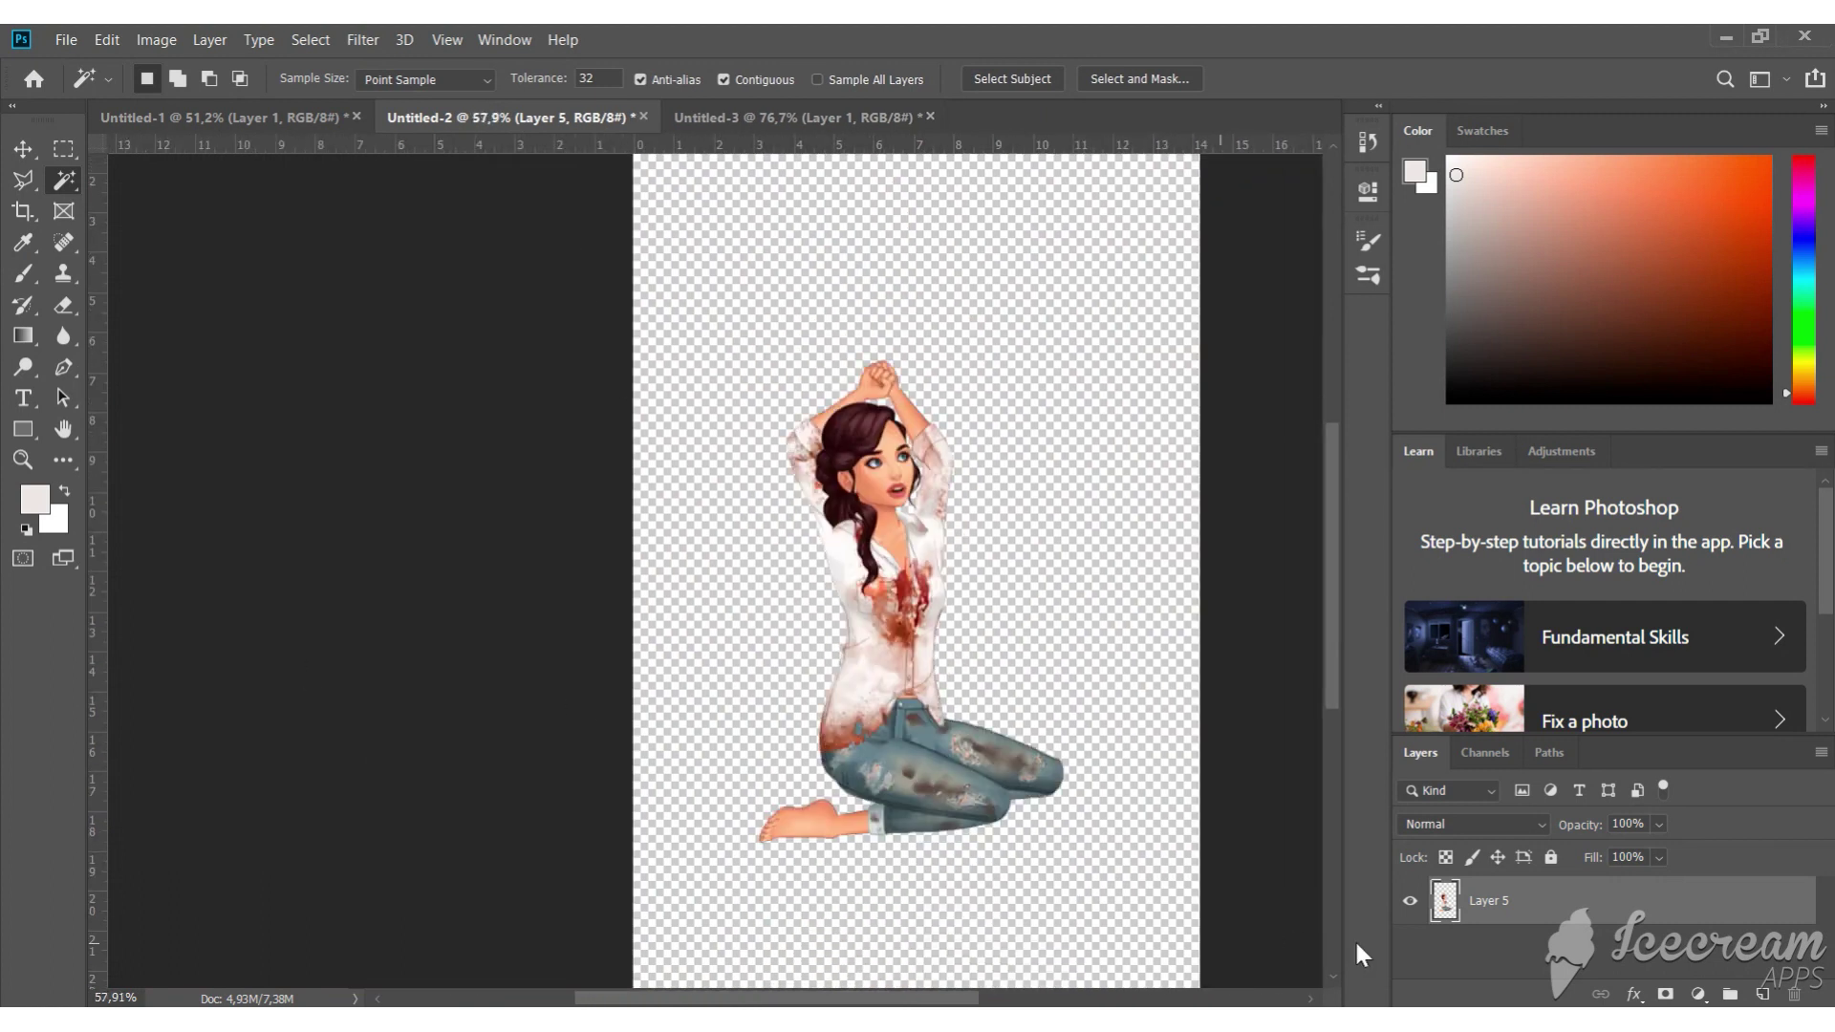
{"action": "left_click", "coordinate": [996, 536]}
Drag the rope into Untitled-2, scale it to about 90% and move it onto the wrists
{"action": "left_click_drag", "start_coordinate": [803, 391], "coordinate": [1004, 497]}
{"action": "key", "text": "ctrl+t"}
{"action": "left_click_drag", "start_coordinate": [1190, 454], "coordinate": [886, 391]}
{"action": "scroll", "coordinate": [894, 368], "scroll_direction": "up", "scroll_amount": 7}
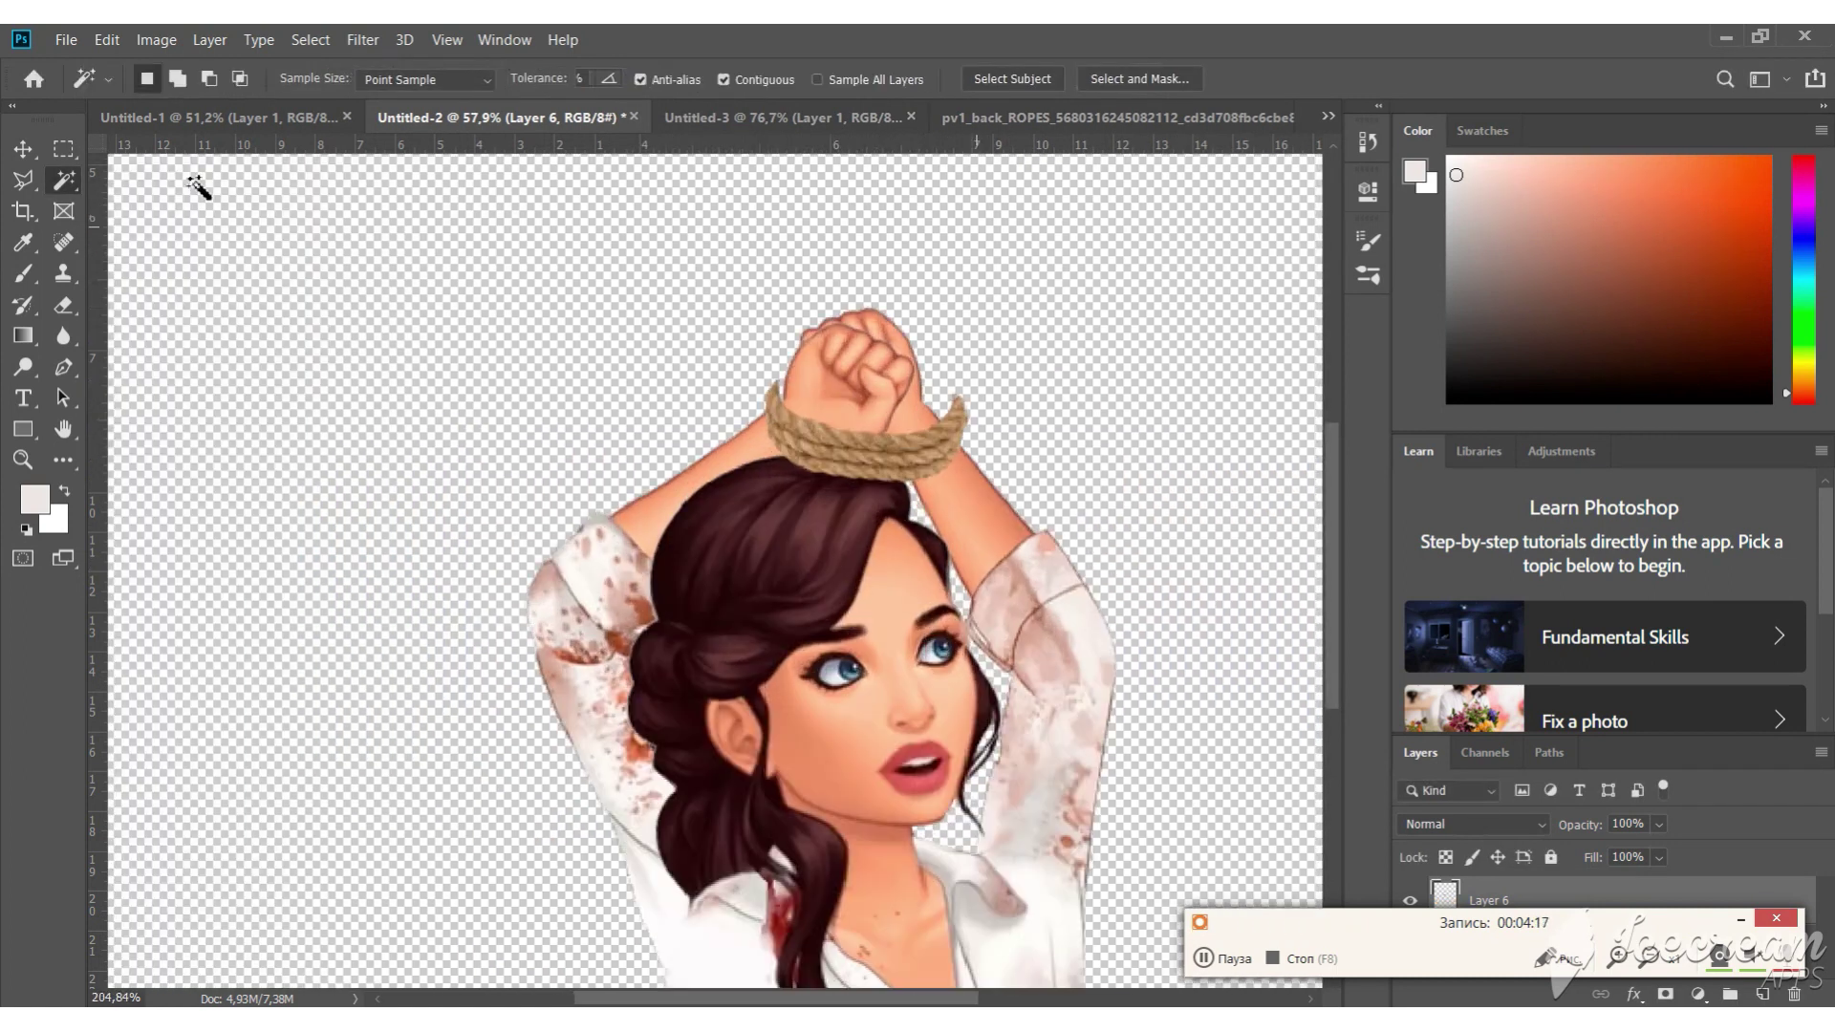
{"action": "key", "text": "Return"}
{"action": "key", "text": "ctrl+t"}
{"action": "left_click_drag", "start_coordinate": [970, 383], "coordinate": [964, 389]}
{"action": "left_click_drag", "start_coordinate": [931, 452], "coordinate": [910, 451]}
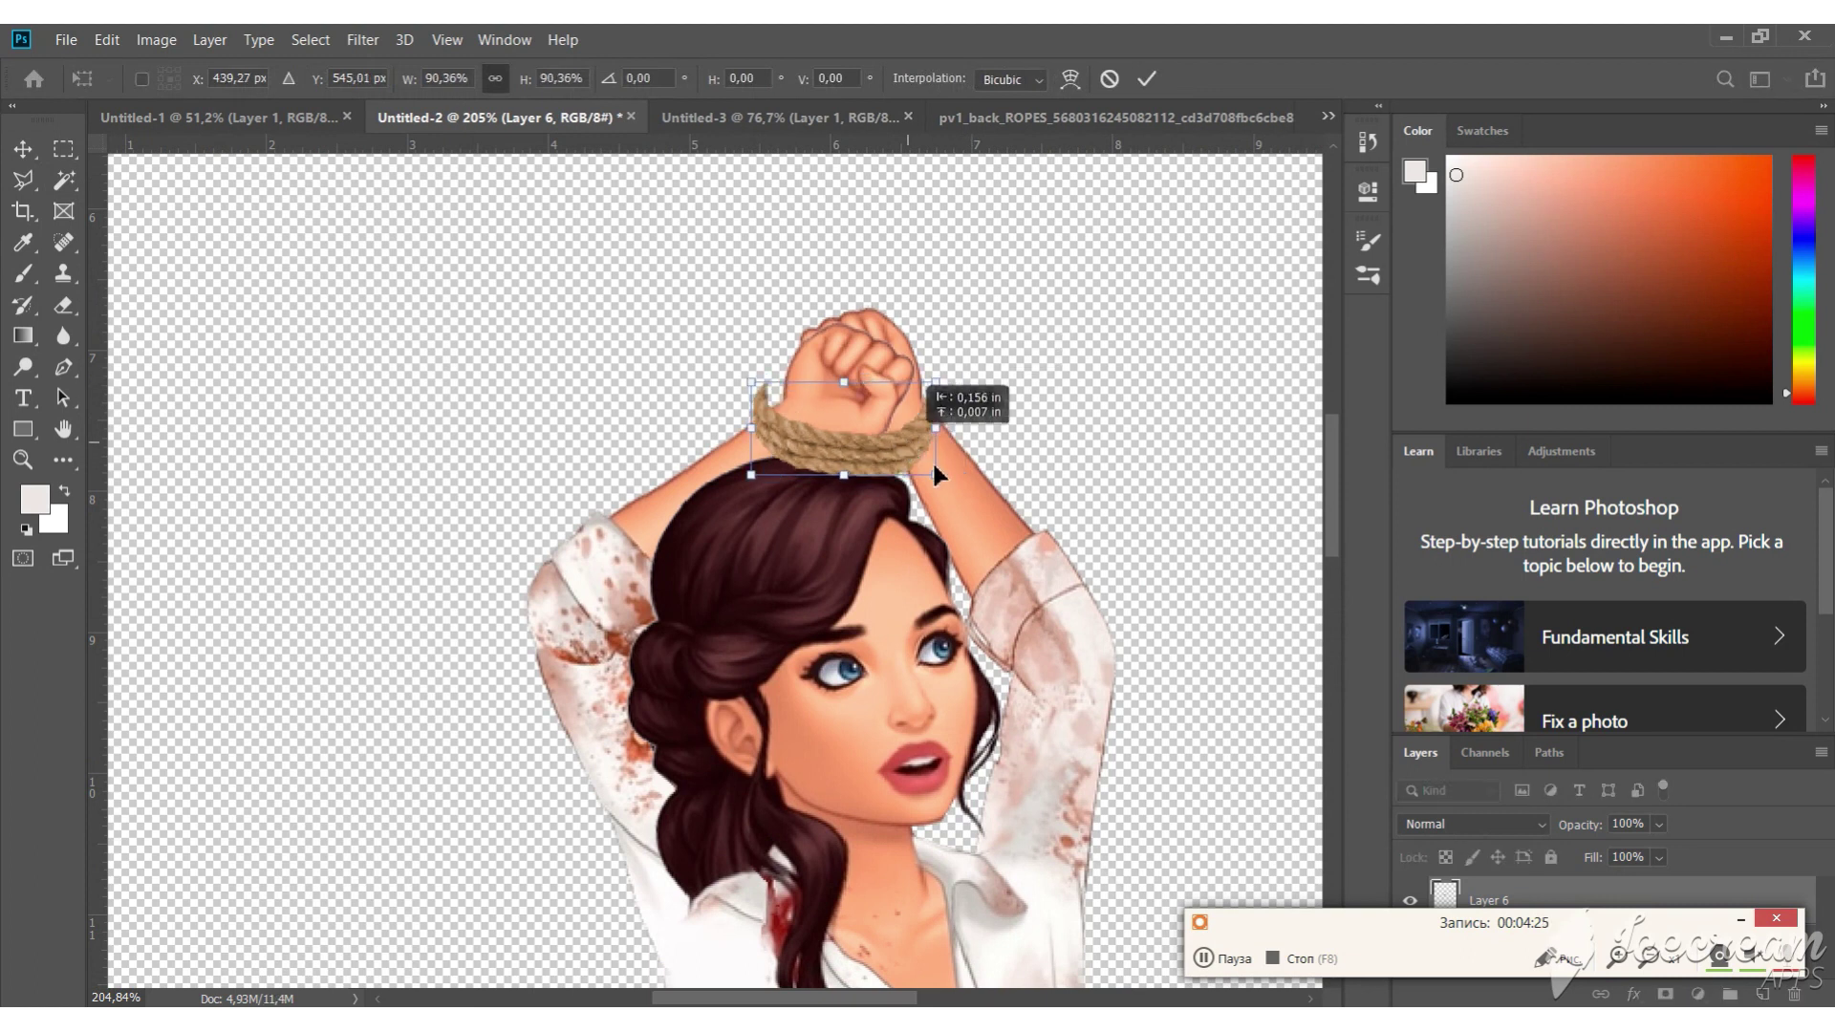
{"action": "key", "text": "Return"}
{"action": "key", "text": "super"}
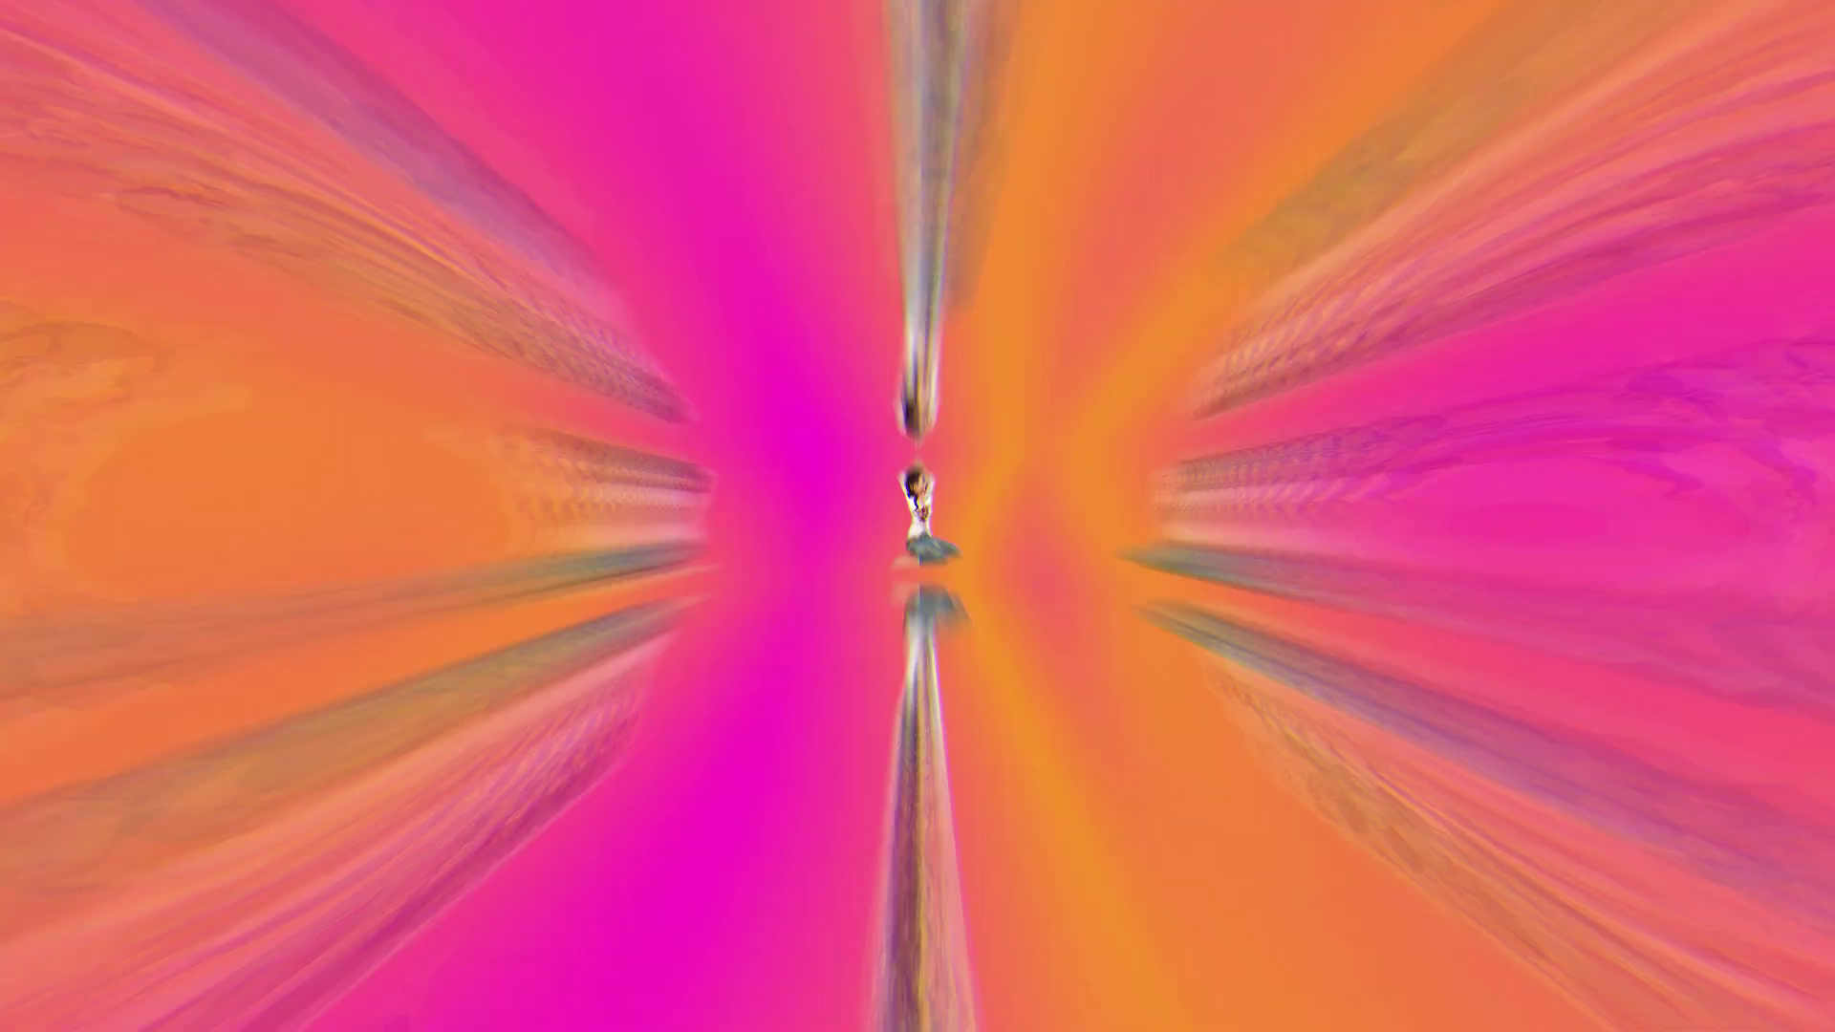